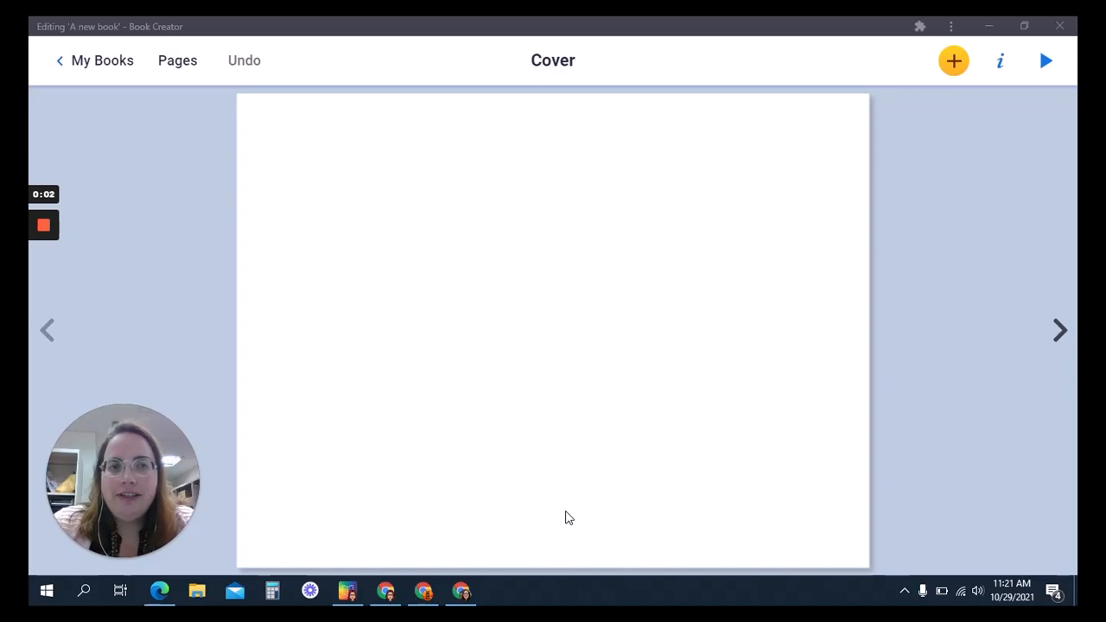
Review the blank book shapes and the templates and themes offered for a new book, and return to the book library.
{"action": "left_click", "coordinate": [94, 68]}
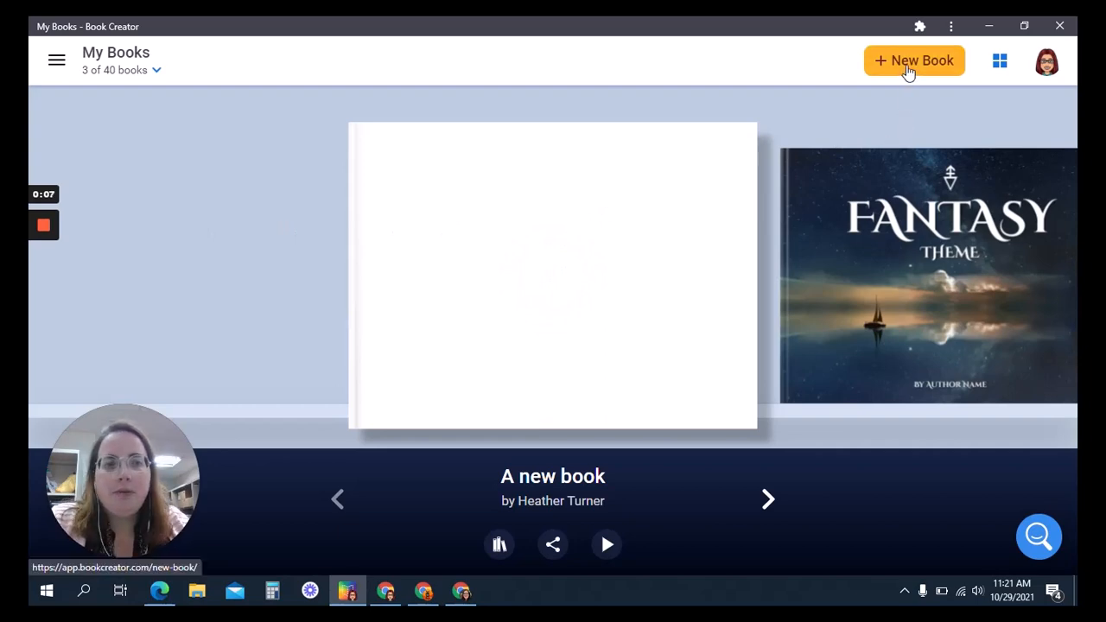
{"action": "left_click", "coordinate": [908, 71]}
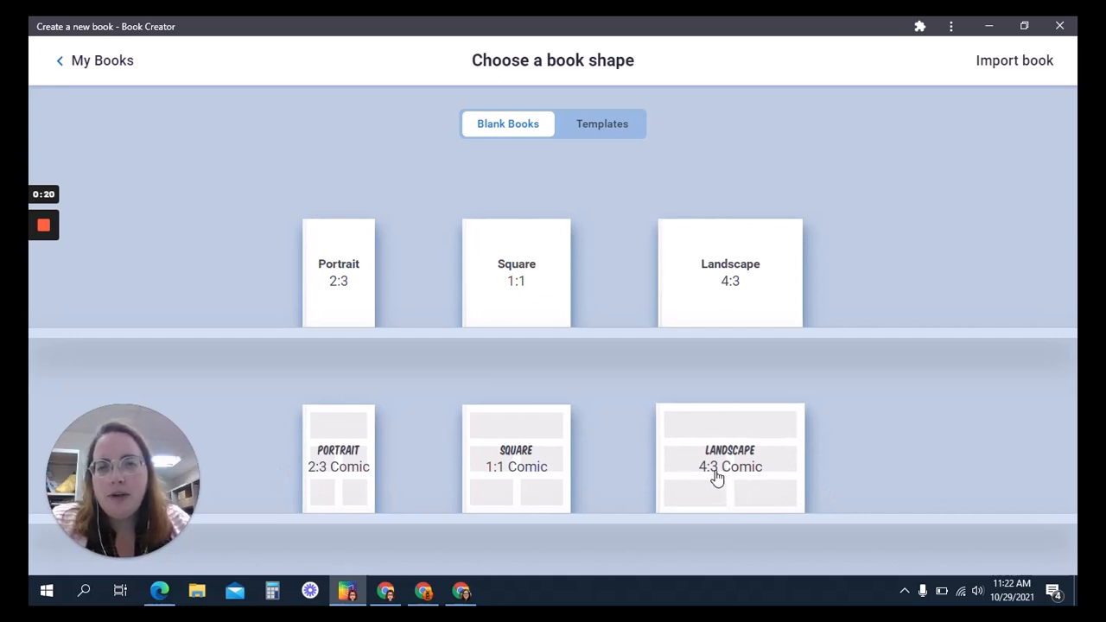
{"action": "left_click", "coordinate": [604, 122]}
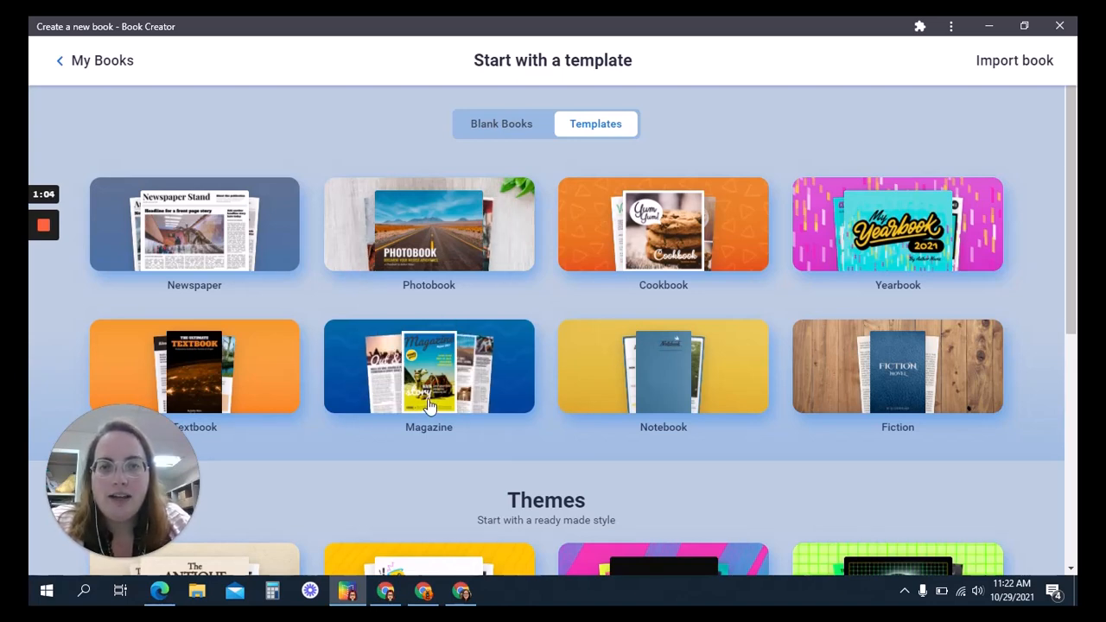
{"action": "scroll", "coordinate": [569, 473], "scroll_direction": "down", "scroll_amount": 5}
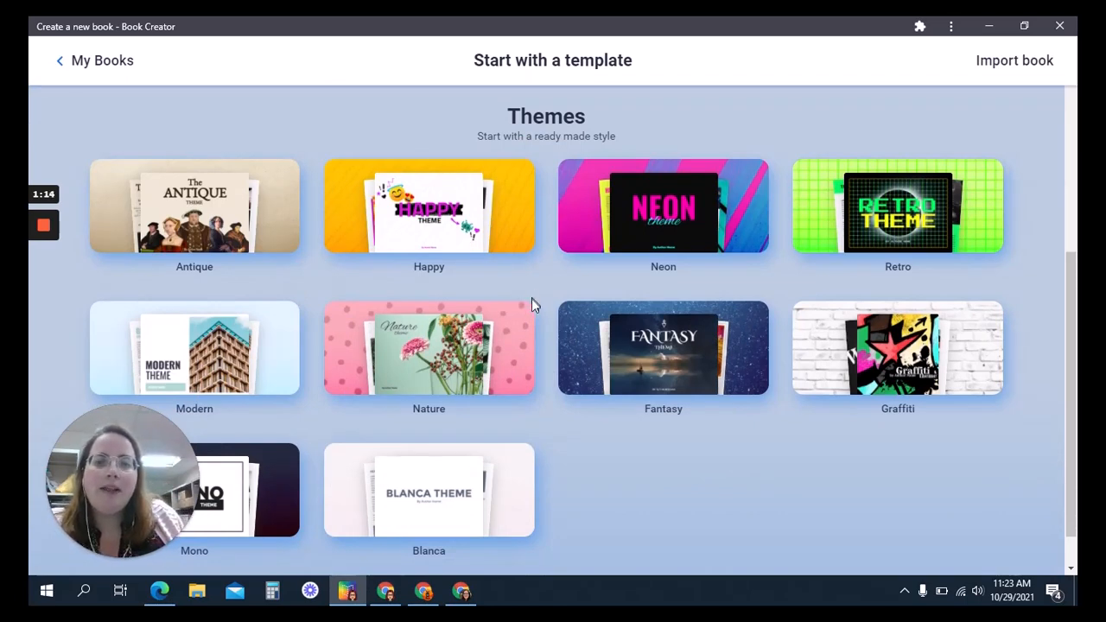
{"action": "left_click", "coordinate": [60, 59]}
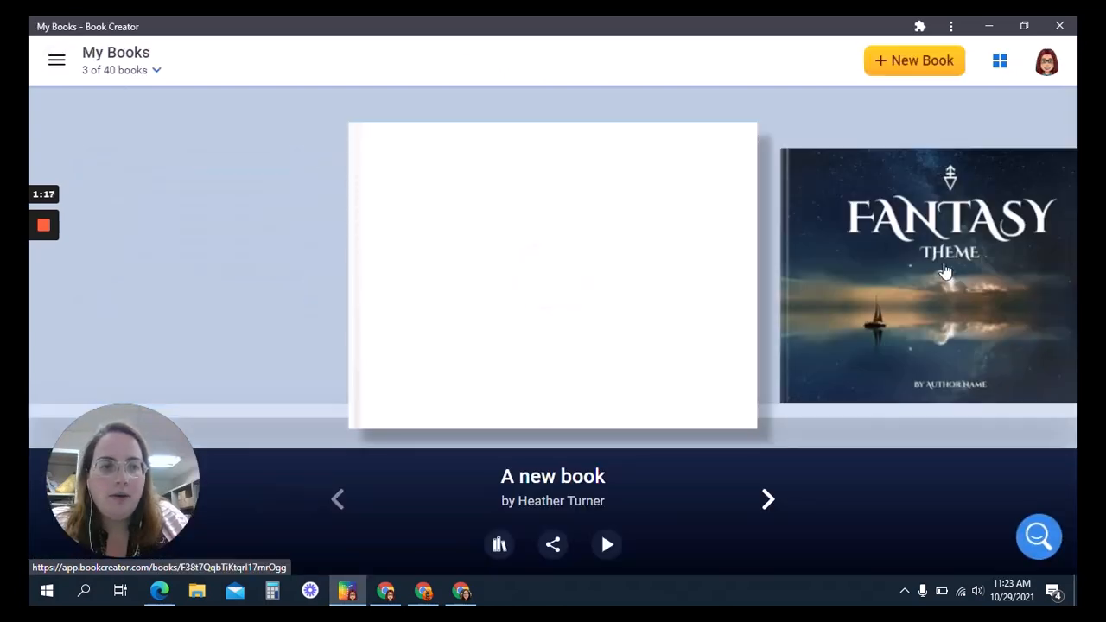
Open the Fantasy theme book, look through its cover and both following pages, and return to the book library.
{"action": "left_click", "coordinate": [943, 271]}
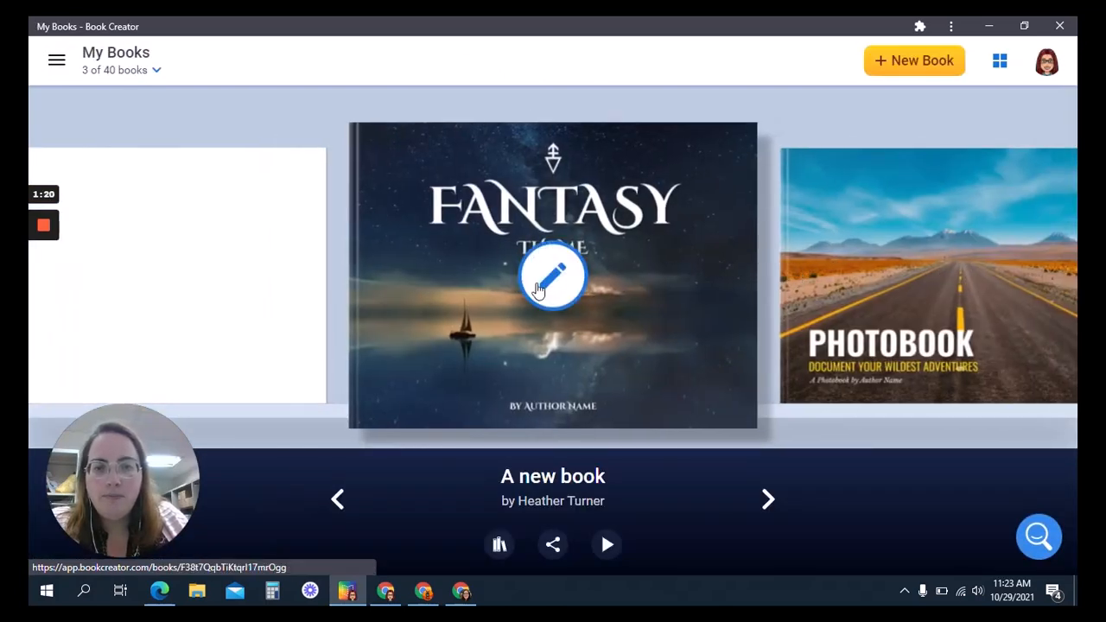
{"action": "left_click", "coordinate": [554, 281]}
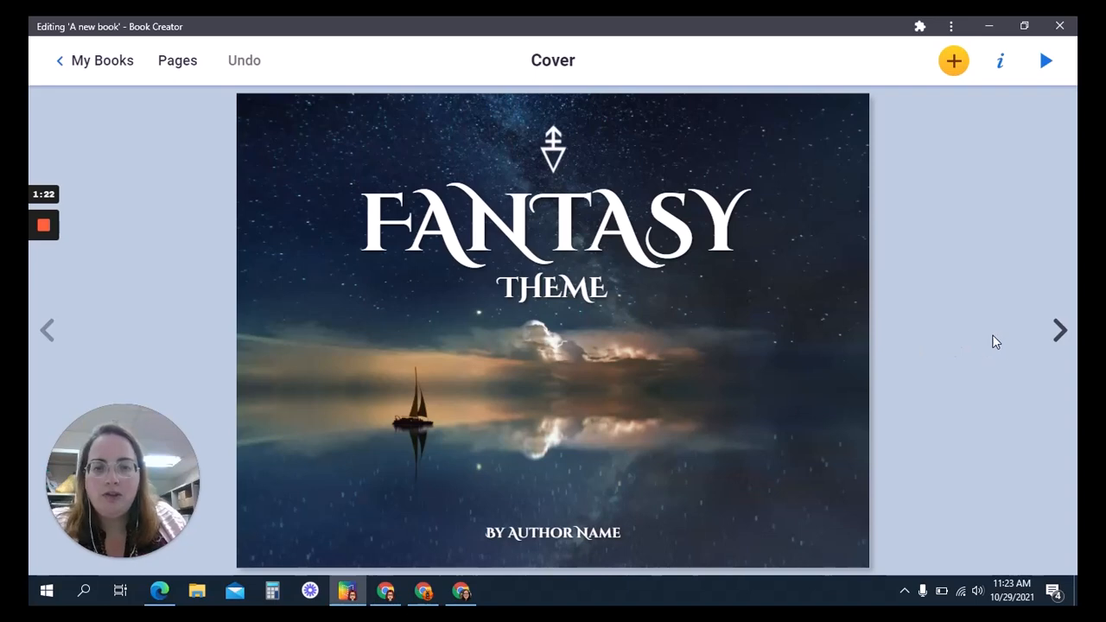
{"action": "left_click", "coordinate": [1059, 332]}
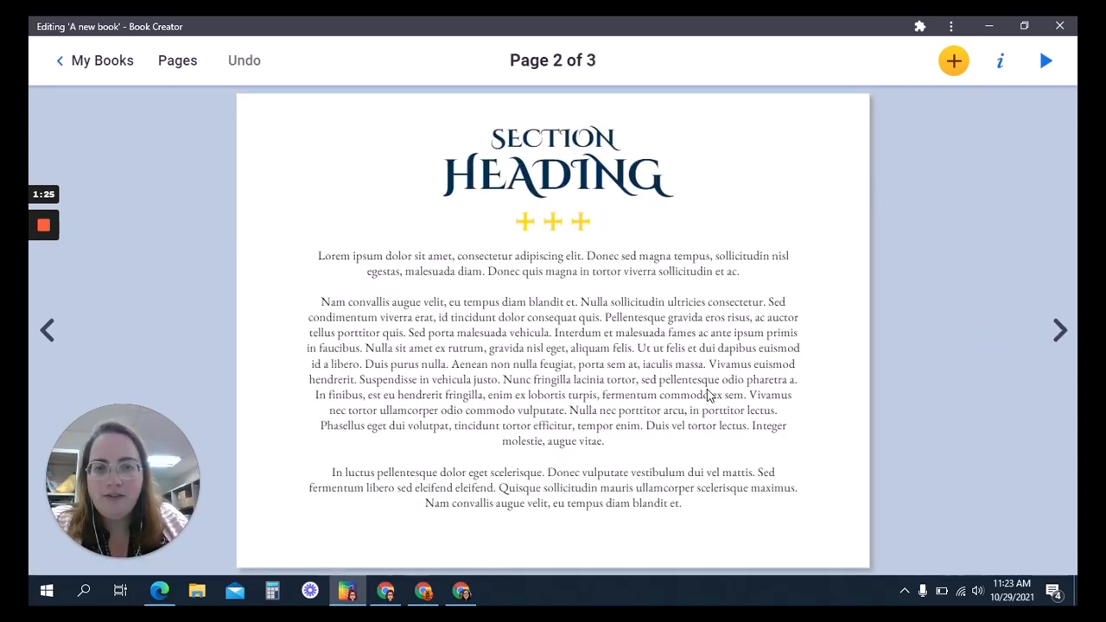
{"action": "left_click", "coordinate": [1059, 333]}
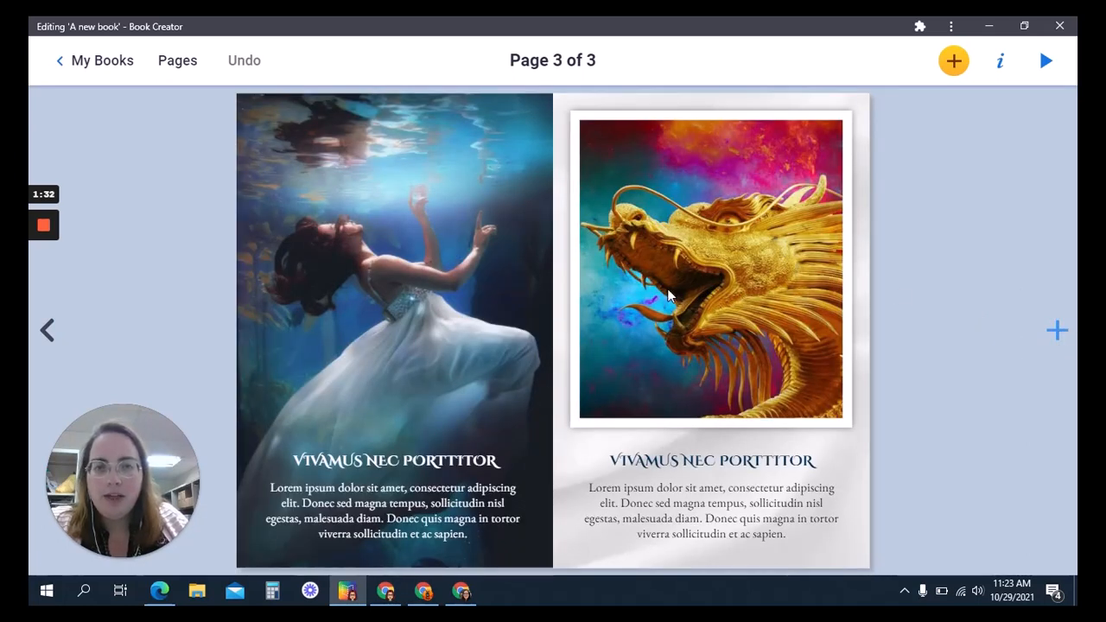
{"action": "left_click", "coordinate": [107, 74]}
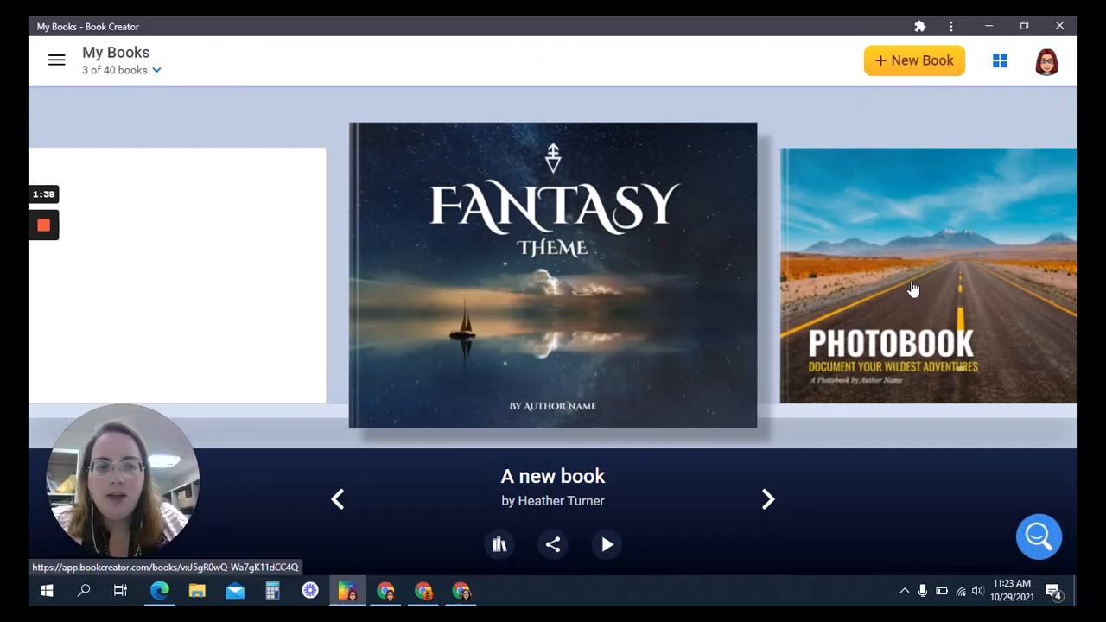
Open the Photobook template book for editing and go to page 2.
{"action": "left_click", "coordinate": [914, 298]}
{"action": "left_click", "coordinate": [553, 275]}
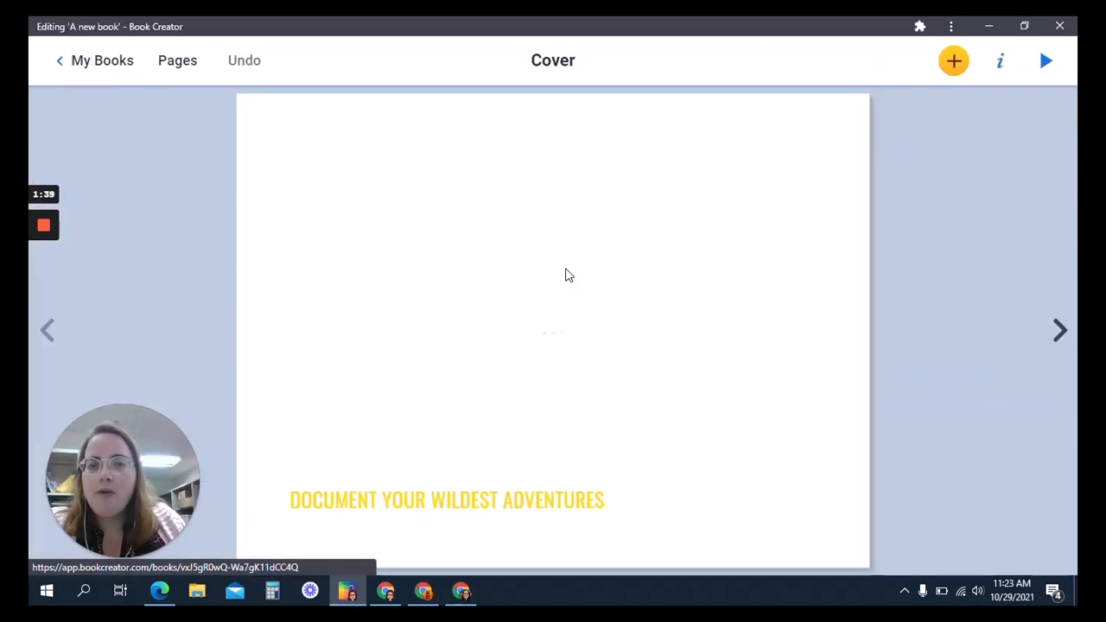
{"action": "left_click", "coordinate": [1060, 330]}
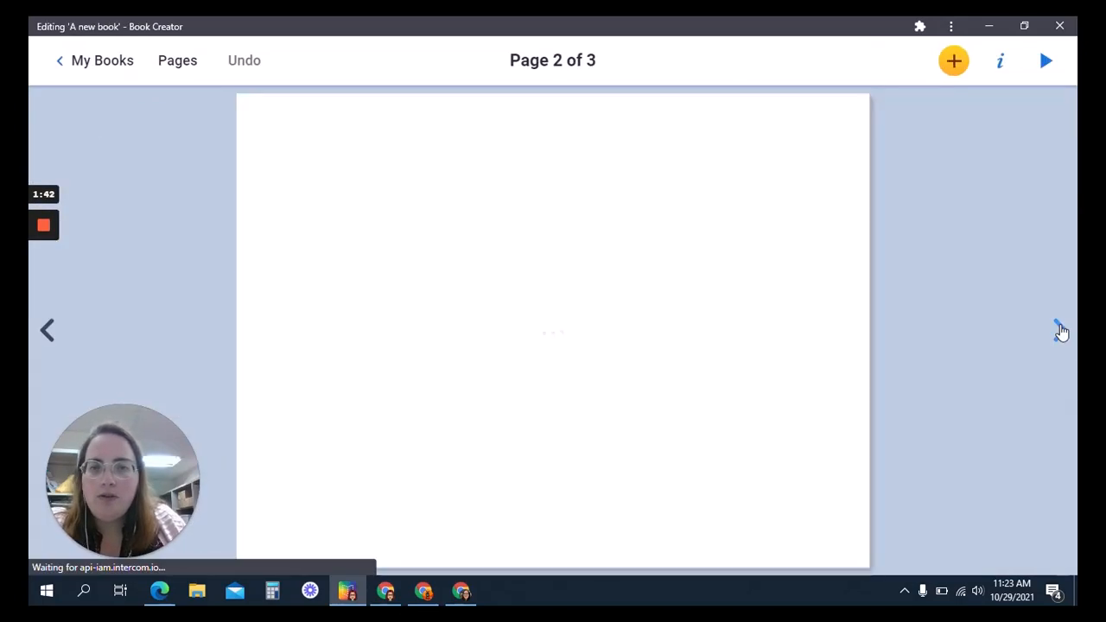
Inspect the media options, page background settings and locked map photo on page 2, and return to the book library.
{"action": "left_click", "coordinate": [952, 65]}
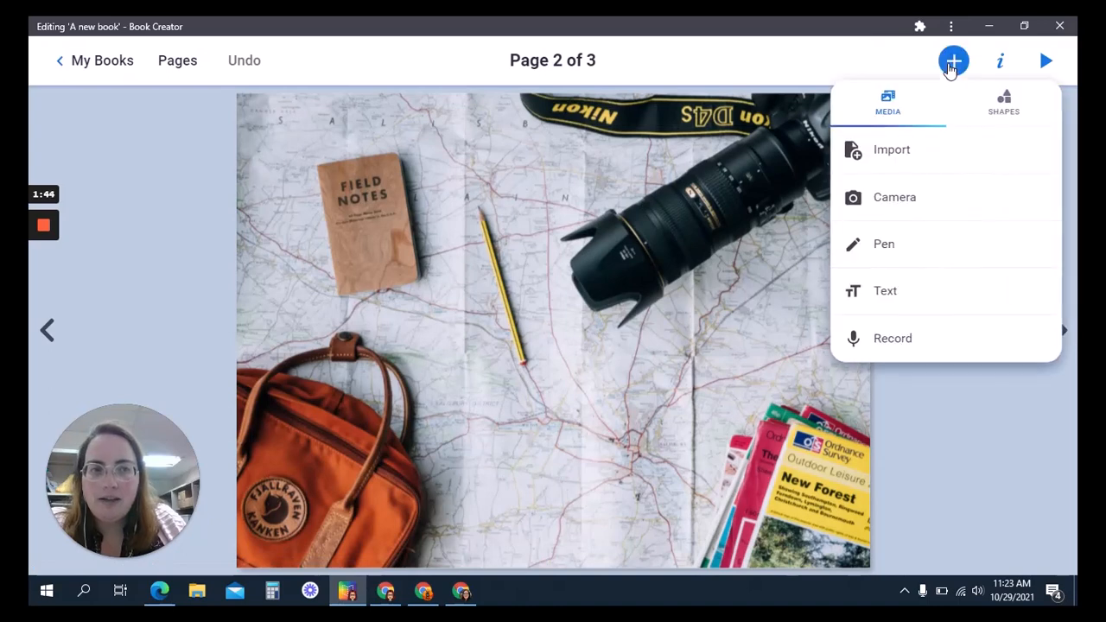
{"action": "left_click", "coordinate": [997, 64]}
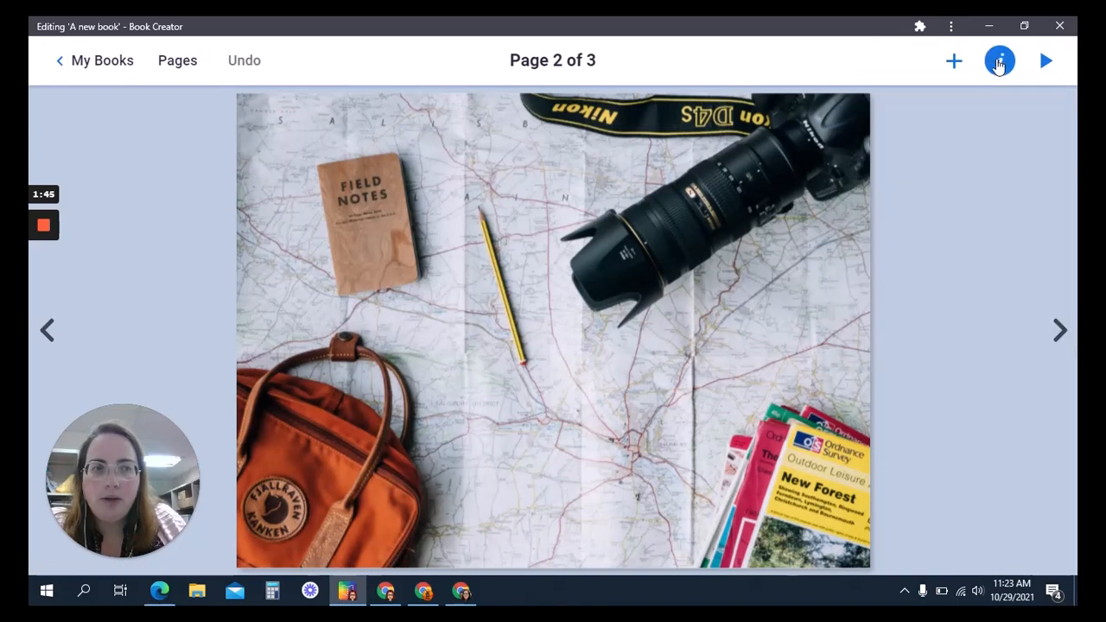
{"action": "scroll", "coordinate": [979, 344], "scroll_direction": "down", "scroll_amount": 3}
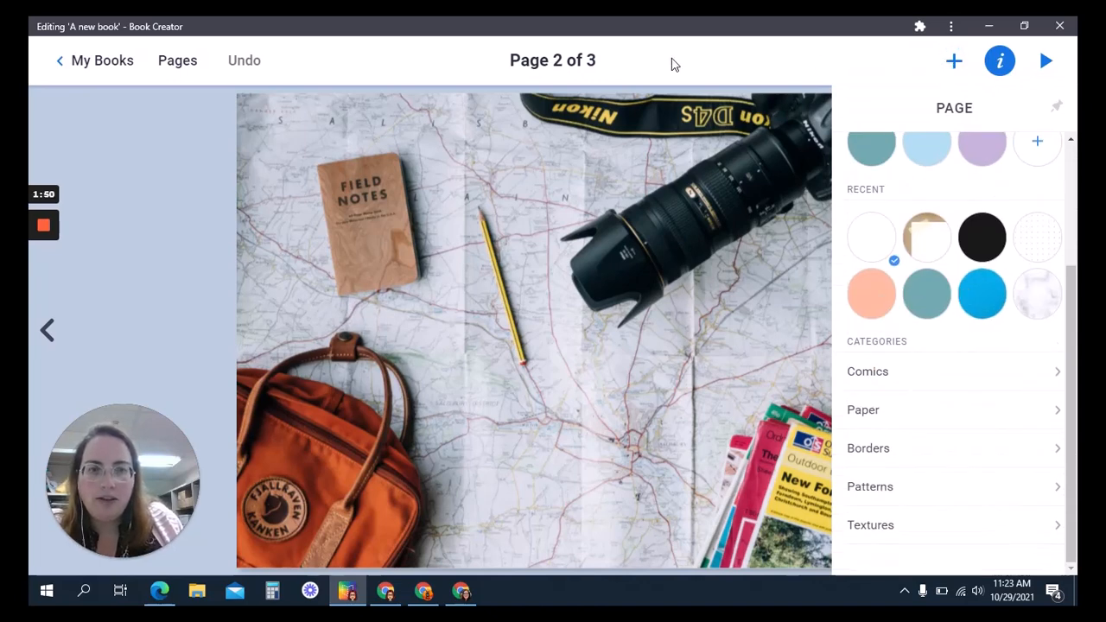
{"action": "left_click", "coordinate": [646, 235]}
{"action": "left_click", "coordinate": [647, 289]}
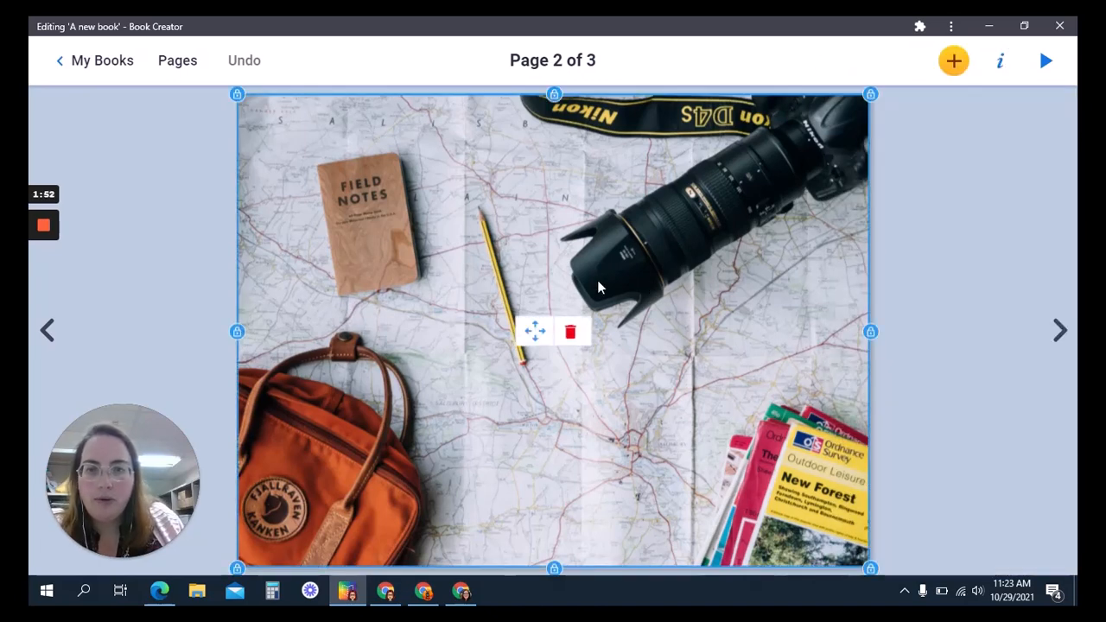
{"action": "left_click", "coordinate": [94, 59]}
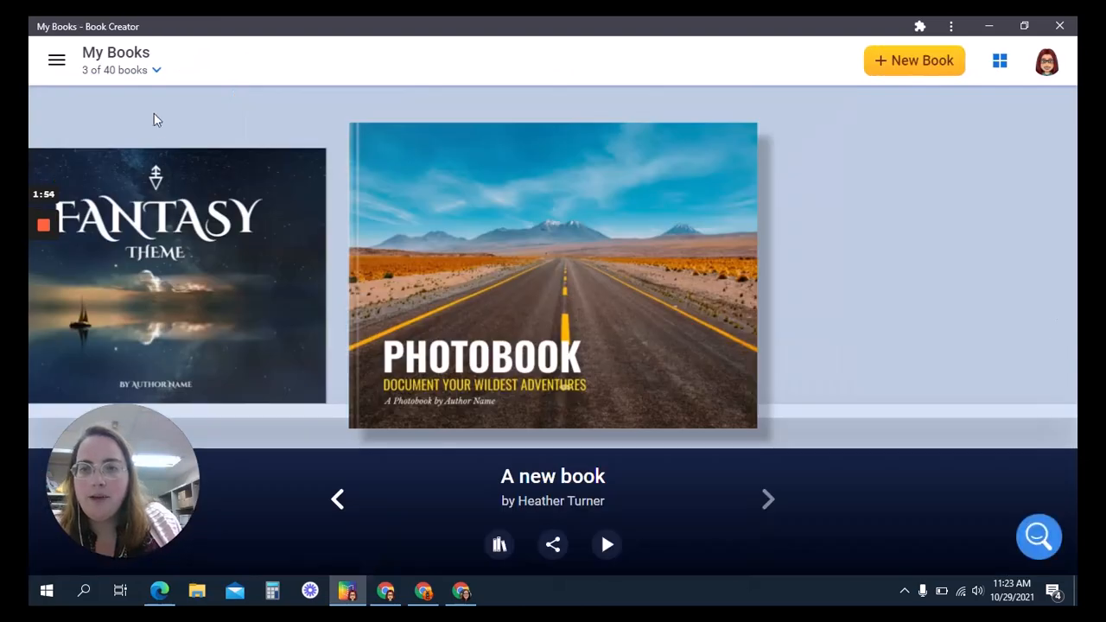
Open the blank white landscape book for editing at its cover.
{"action": "left_click", "coordinate": [338, 511]}
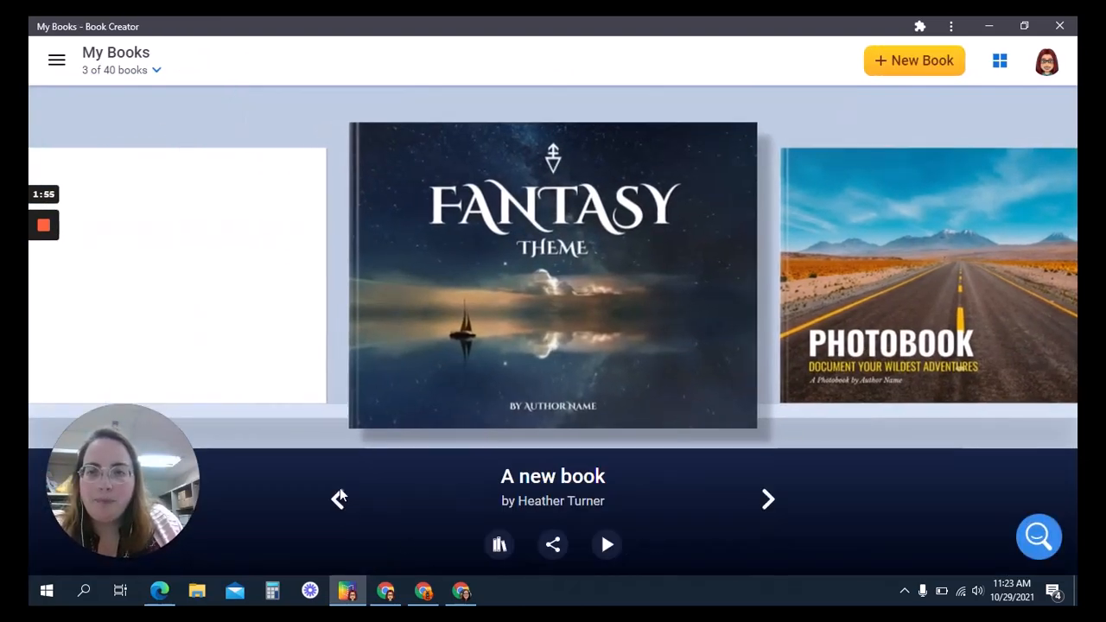
{"action": "left_click", "coordinate": [338, 509]}
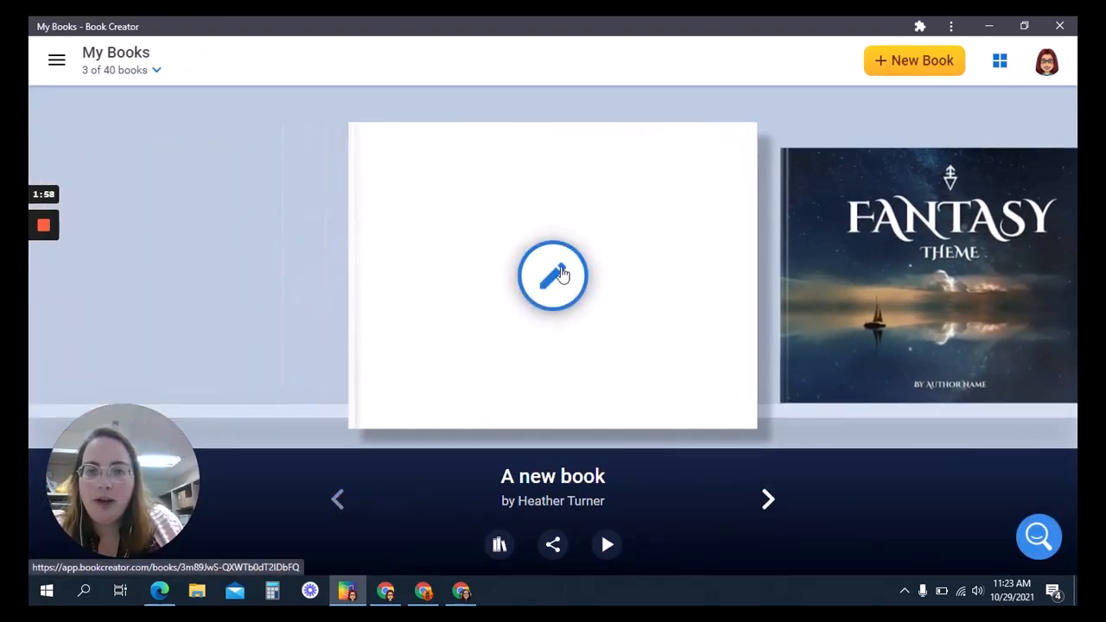
{"action": "left_click", "coordinate": [557, 275]}
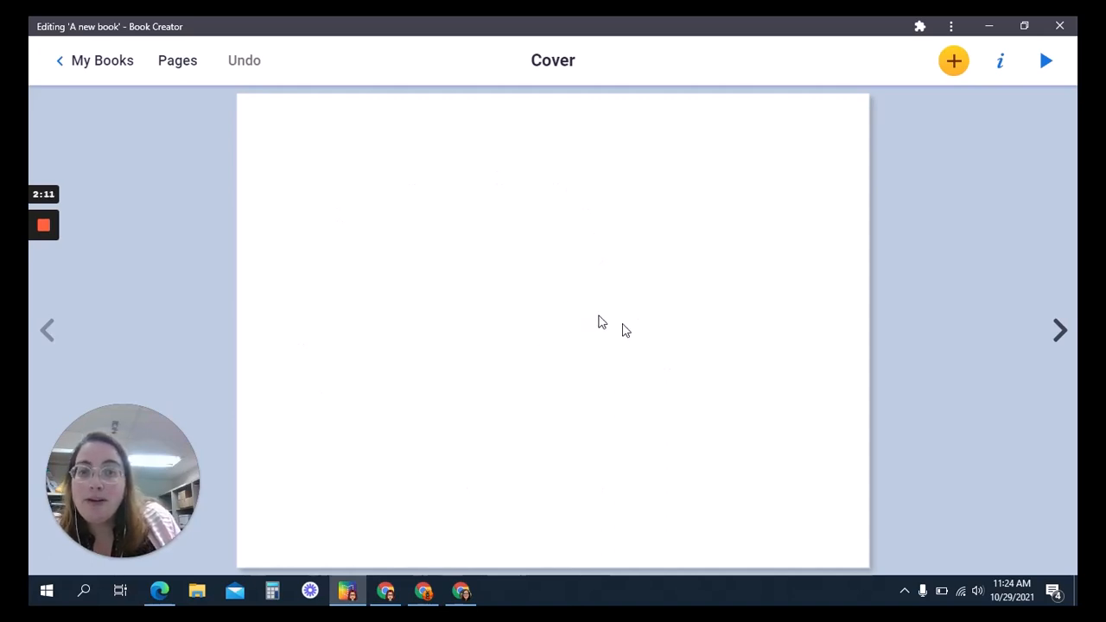
Search the importable images for "grasshopper" for the blank cover.
{"action": "left_click", "coordinate": [951, 64]}
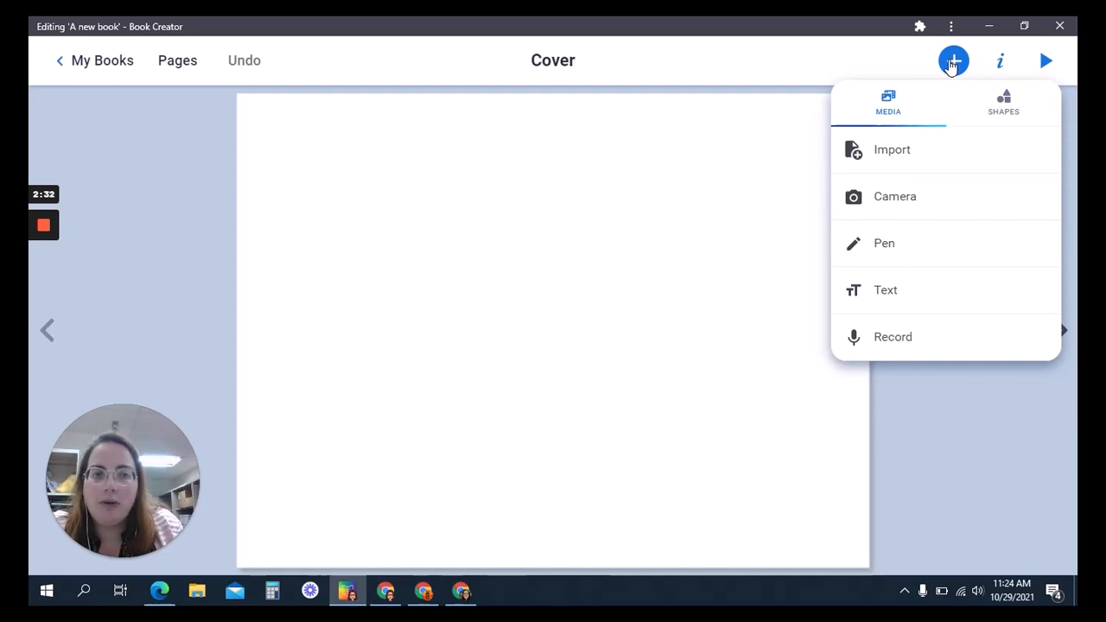
{"action": "left_click", "coordinate": [919, 150]}
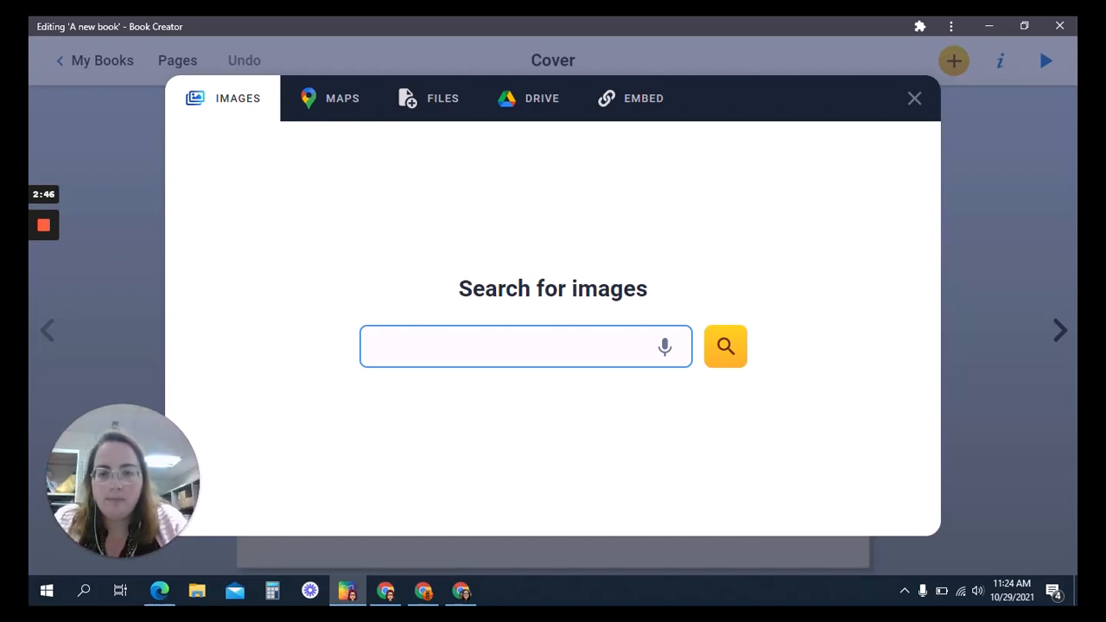
{"action": "type", "text": "gras"}
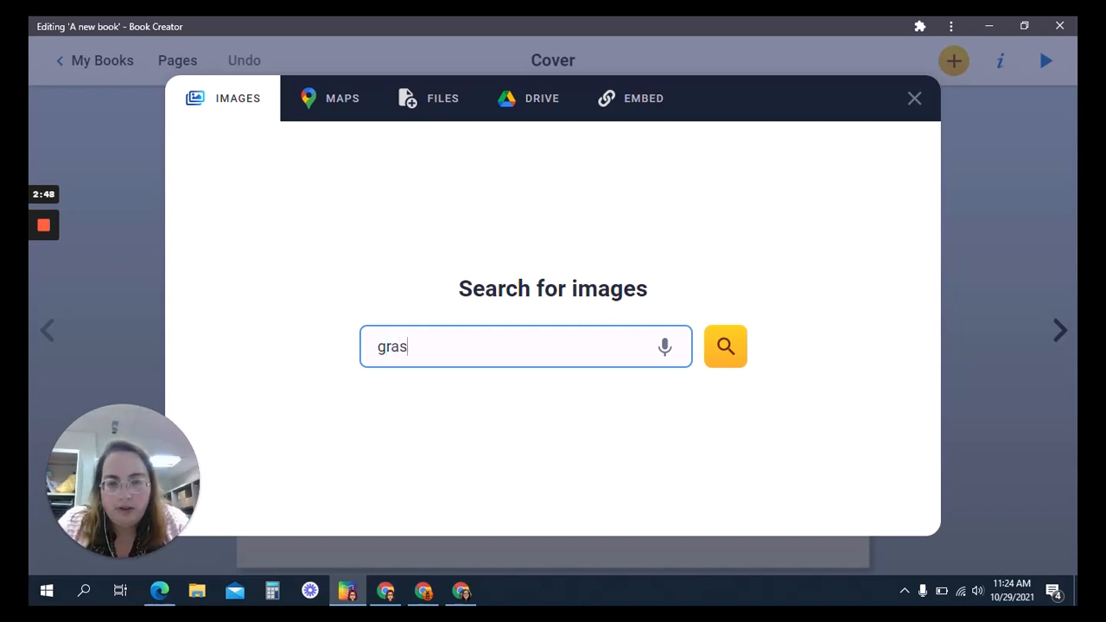
{"action": "type", "text": "shopper"}
{"action": "key", "text": "Return"}
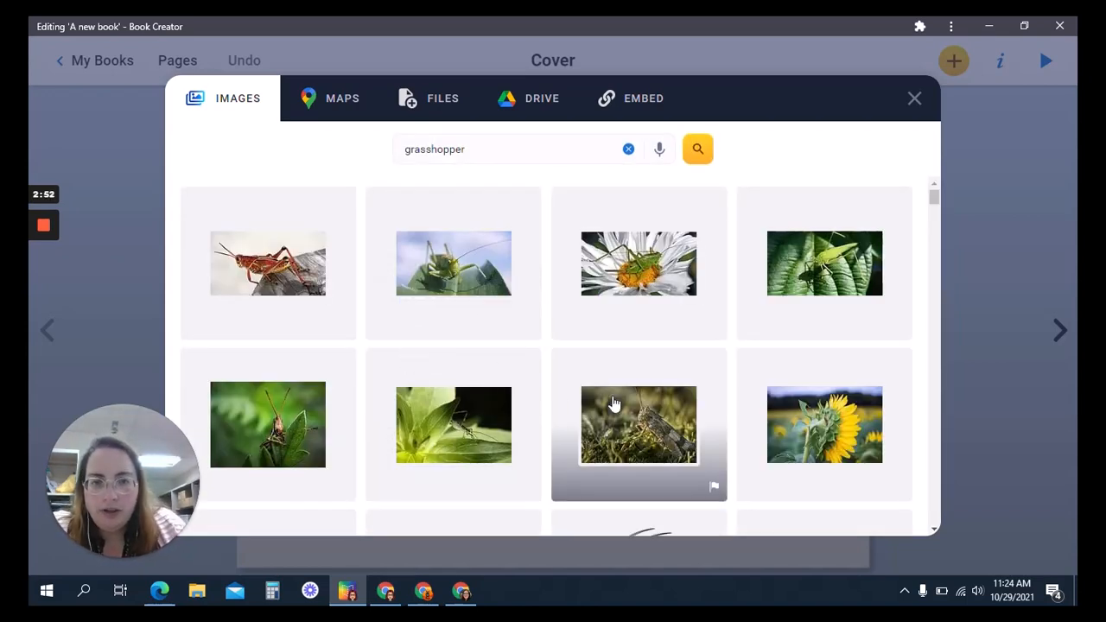
Add the photo of the yellow-orange grasshopper standing on grey pavement to the cover.
{"action": "scroll", "coordinate": [615, 398], "scroll_direction": "down", "scroll_amount": 2}
{"action": "scroll", "coordinate": [617, 394], "scroll_direction": "down", "scroll_amount": 2}
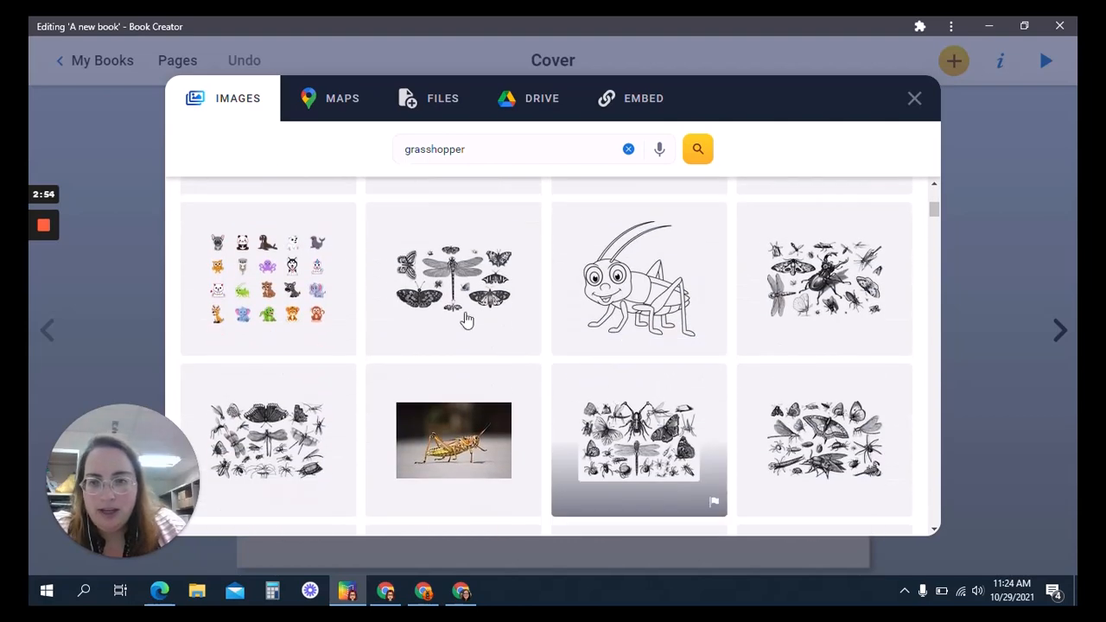
{"action": "scroll", "coordinate": [502, 371], "scroll_direction": "down", "scroll_amount": 2}
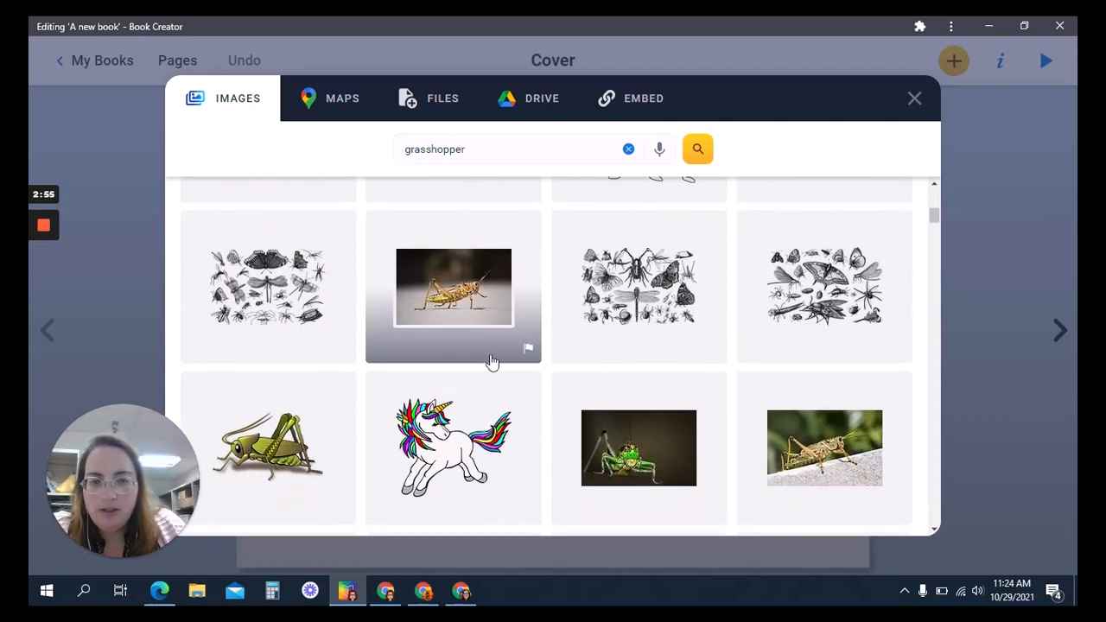
{"action": "left_click", "coordinate": [466, 288]}
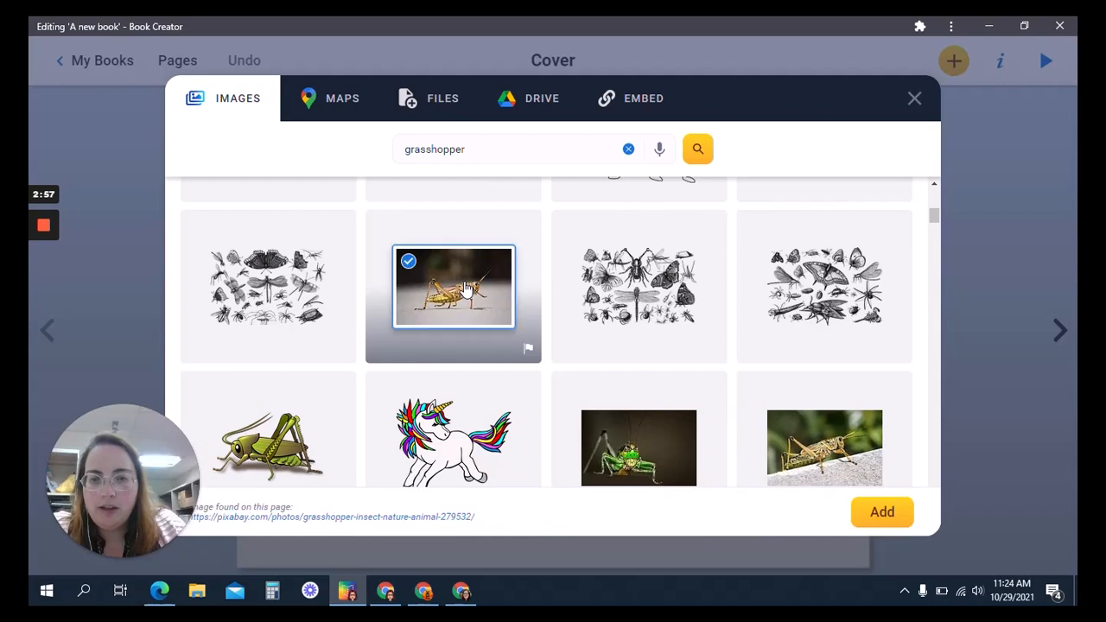
{"action": "left_click", "coordinate": [874, 512]}
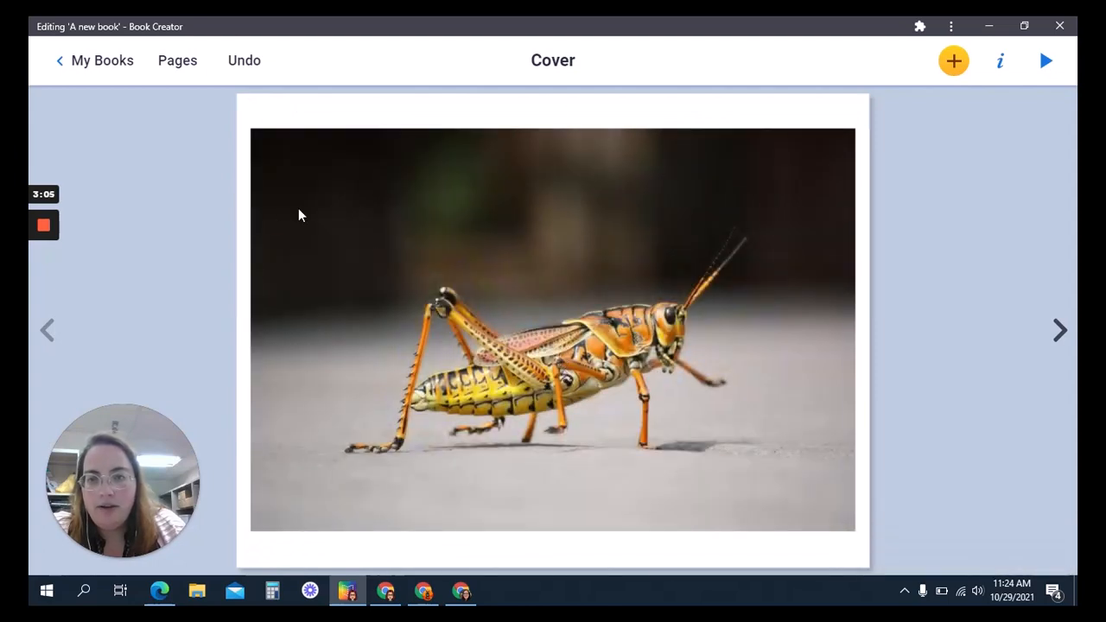
Shrink the grasshopper photo to about half its width and place it in the upper-left part of the cover.
{"action": "left_click", "coordinate": [289, 172]}
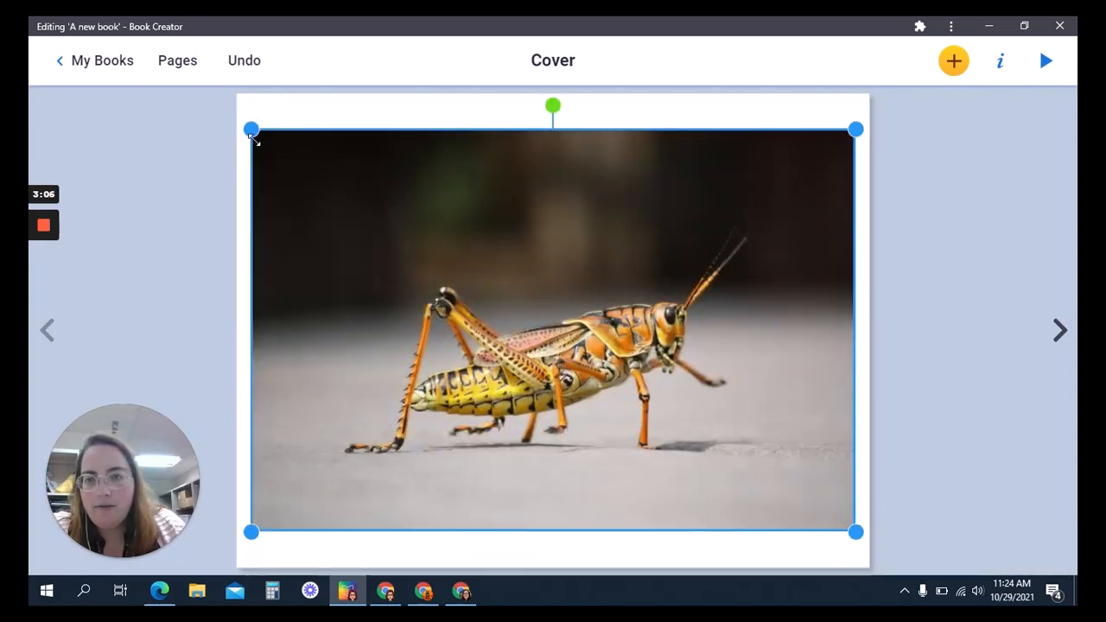
{"action": "left_click_drag", "start_coordinate": [251, 129], "coordinate": [562, 335]}
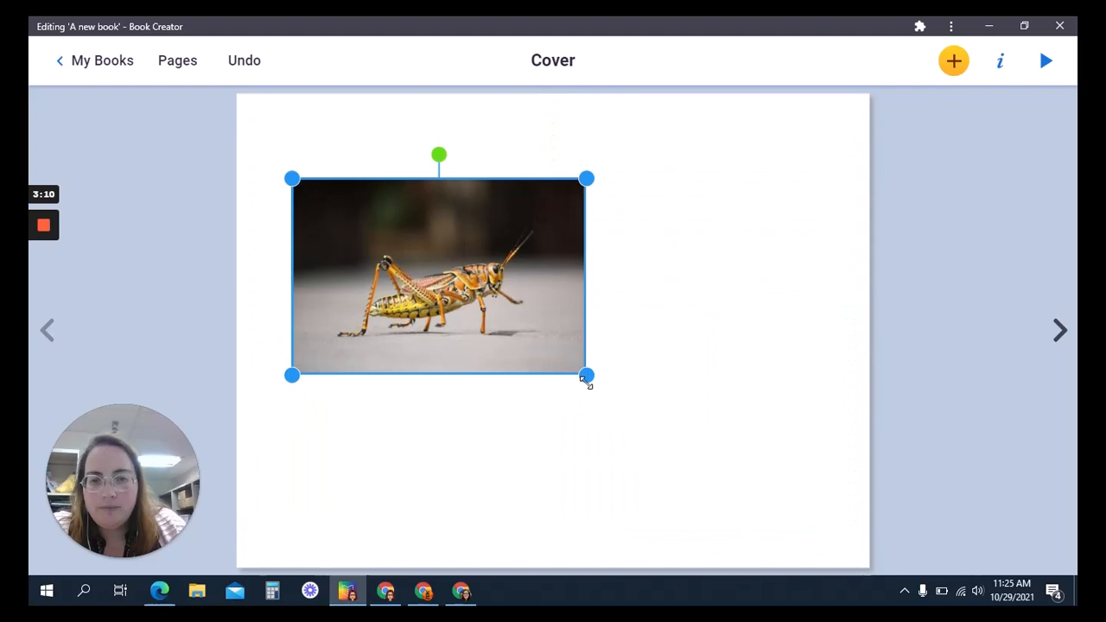
{"action": "left_click_drag", "start_coordinate": [587, 382], "coordinate": [592, 381]}
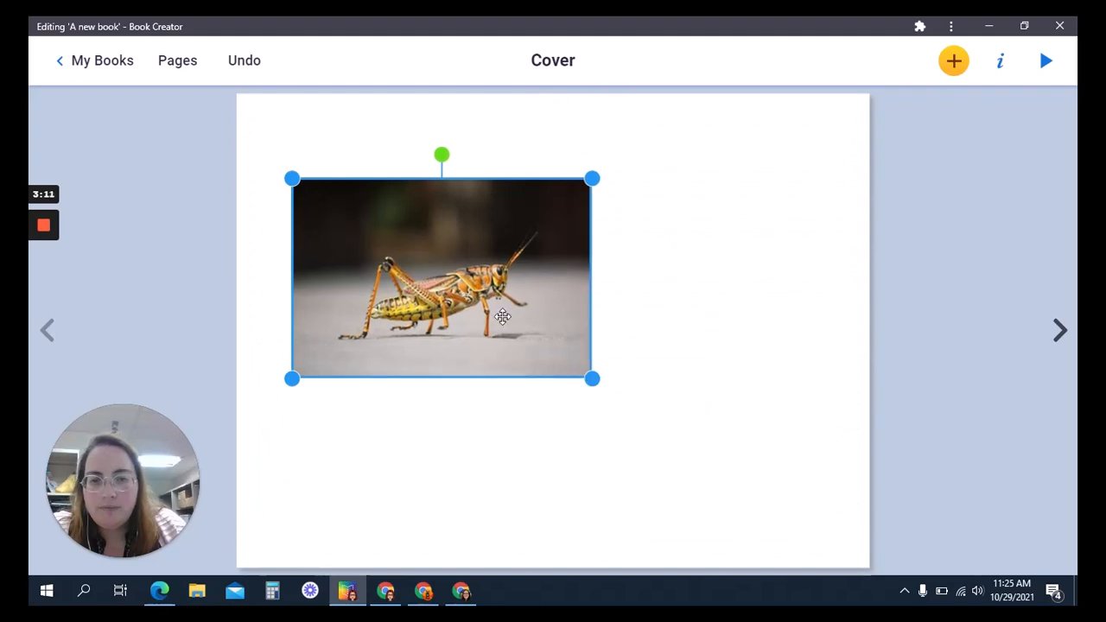
Search the importable images for "ant" for the cover.
{"action": "left_click", "coordinate": [954, 60]}
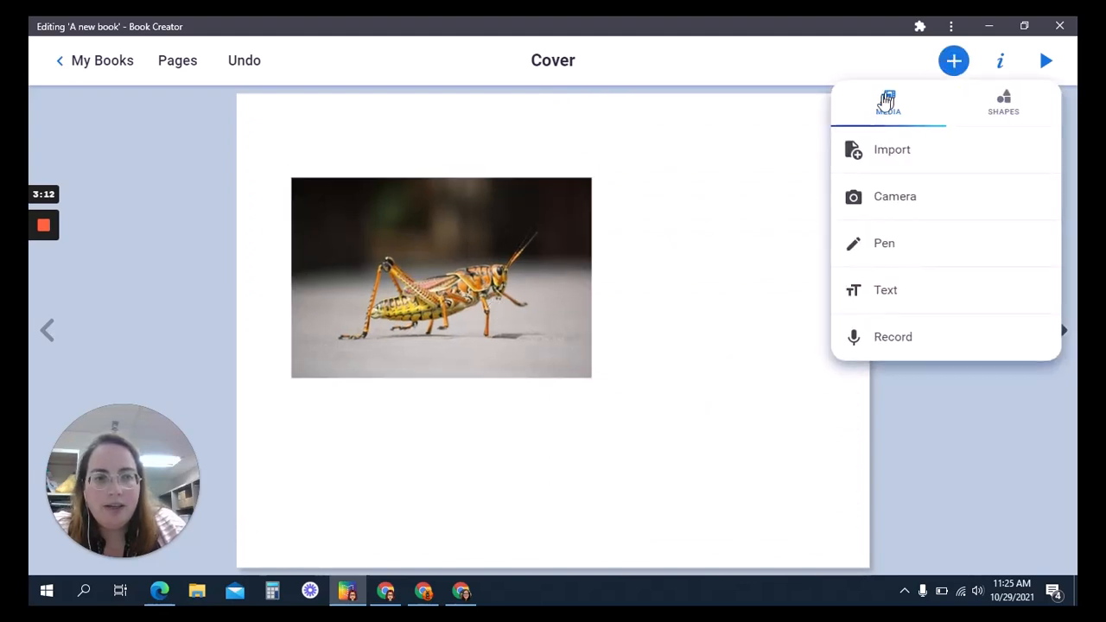
{"action": "left_click", "coordinate": [887, 156]}
{"action": "left_click", "coordinate": [523, 330]}
{"action": "type", "text": "a"}
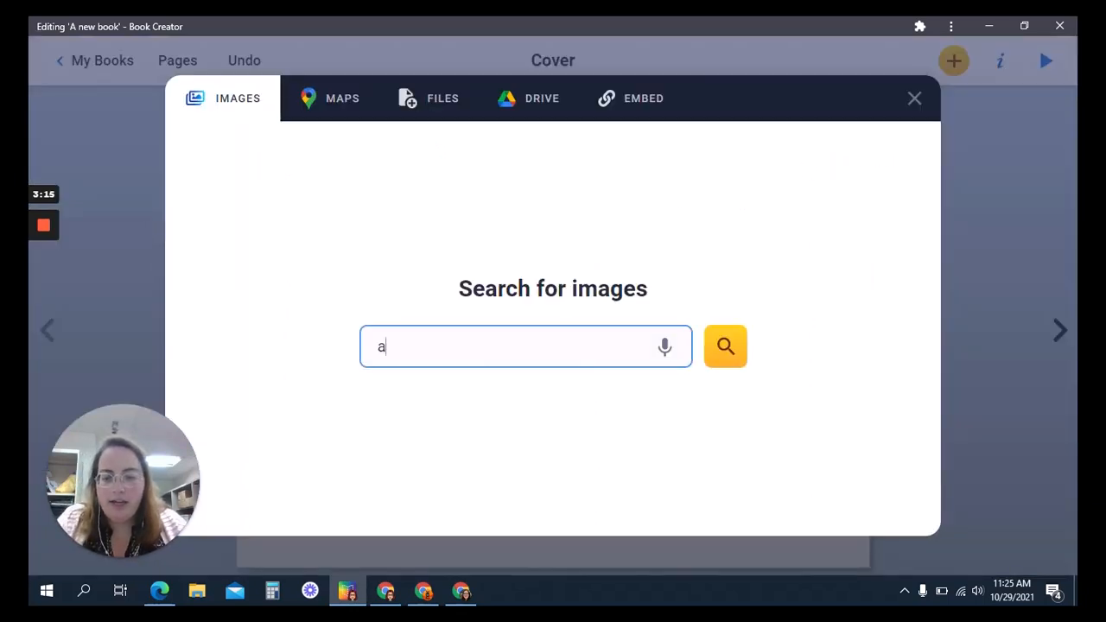
{"action": "type", "text": "nt"}
{"action": "left_click", "coordinate": [728, 363]}
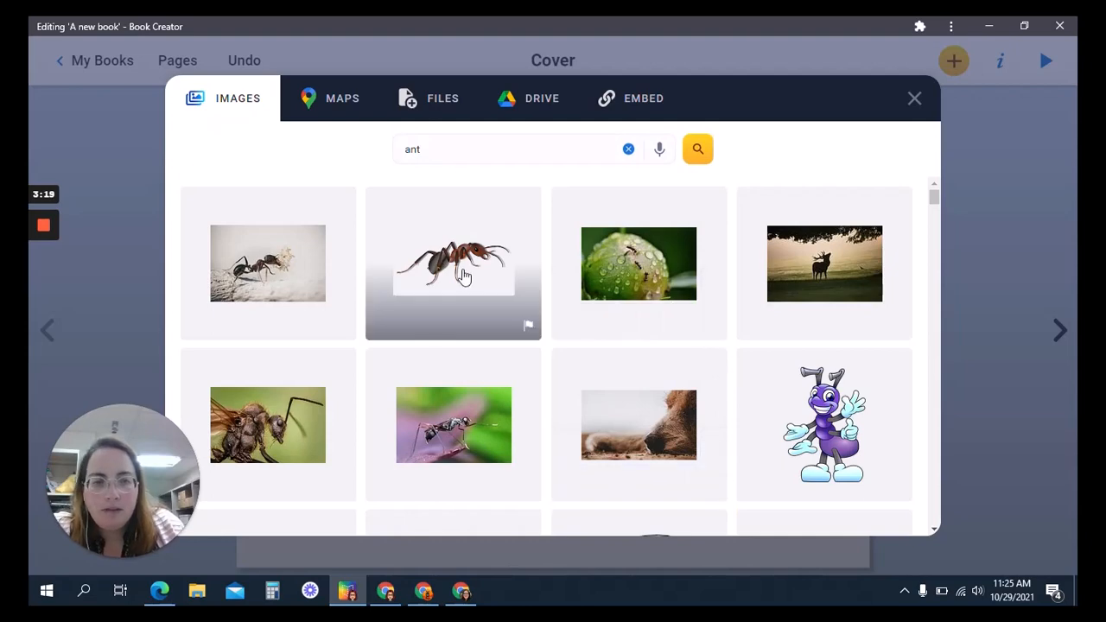
Add the red-brown ant illustration on a plain background to the cover and shrink it to about half its width.
{"action": "left_click", "coordinate": [476, 268]}
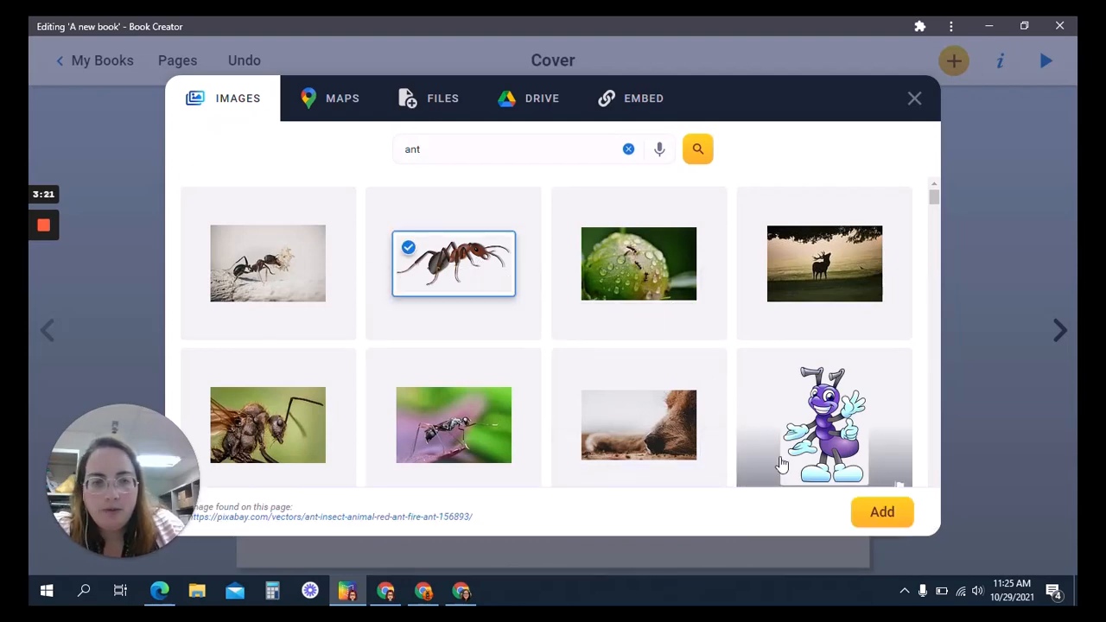
{"action": "left_click", "coordinate": [893, 511]}
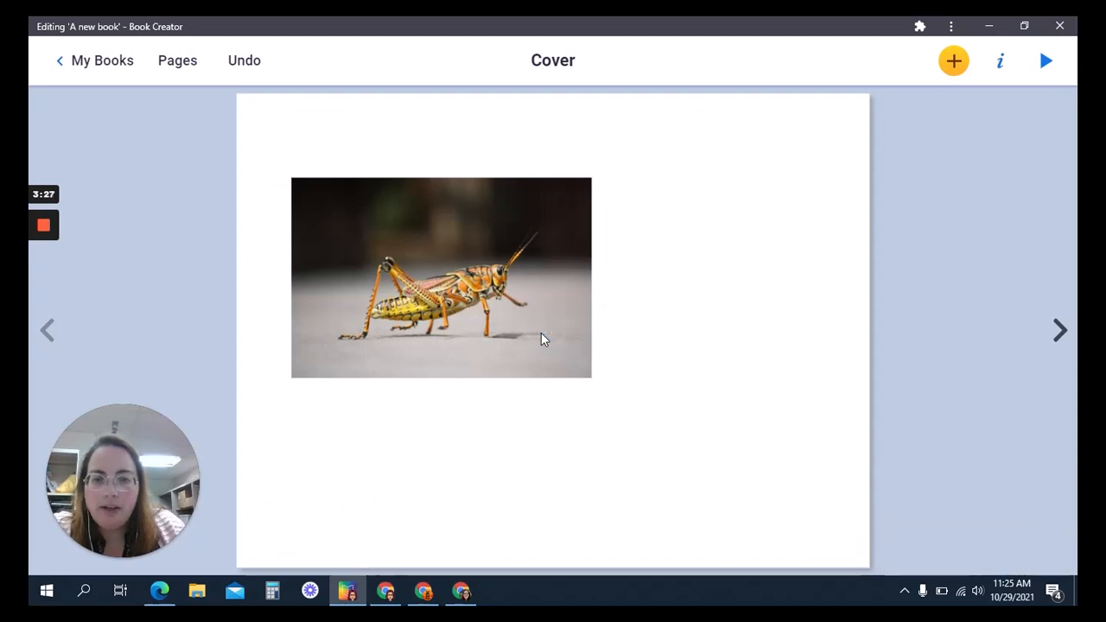
{"action": "left_click", "coordinate": [549, 281]}
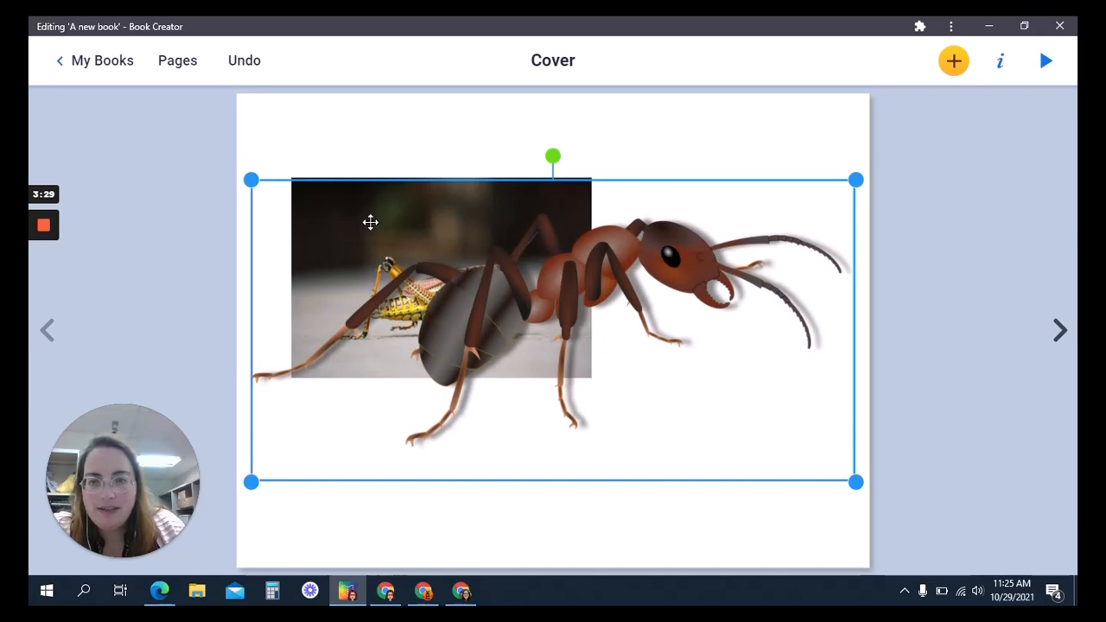
{"action": "left_click_drag", "start_coordinate": [251, 179], "coordinate": [514, 311]}
Enlarge the grasshopper photo to fill most of the cover and position it with a white margin all around.
{"action": "left_click", "coordinate": [580, 364]}
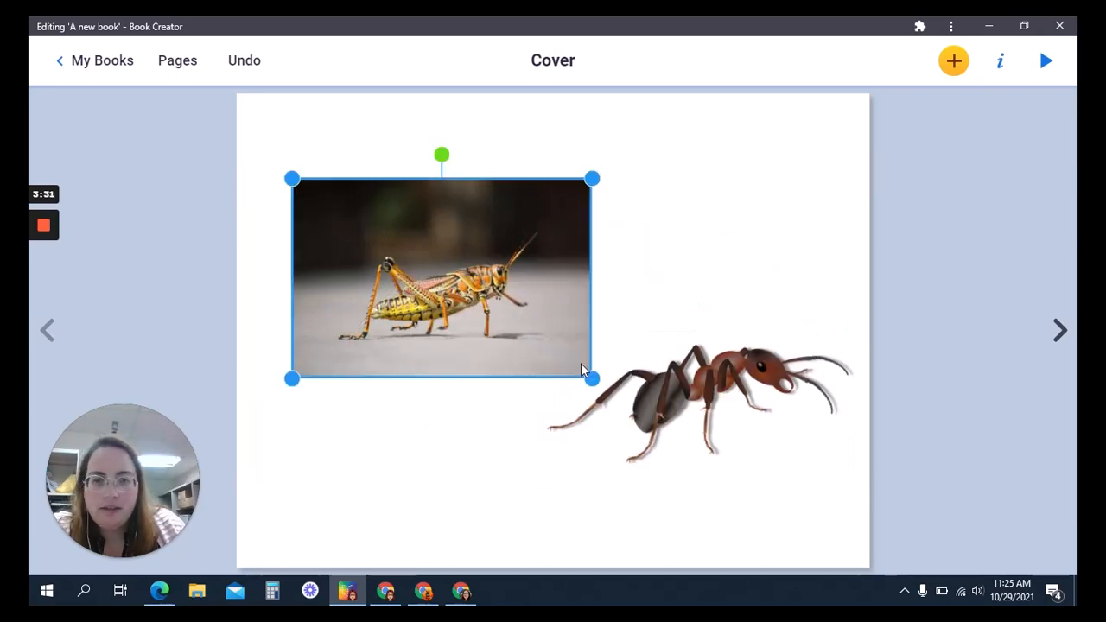
{"action": "left_click_drag", "start_coordinate": [591, 376], "coordinate": [822, 538]}
{"action": "left_click_drag", "start_coordinate": [461, 221], "coordinate": [450, 170]}
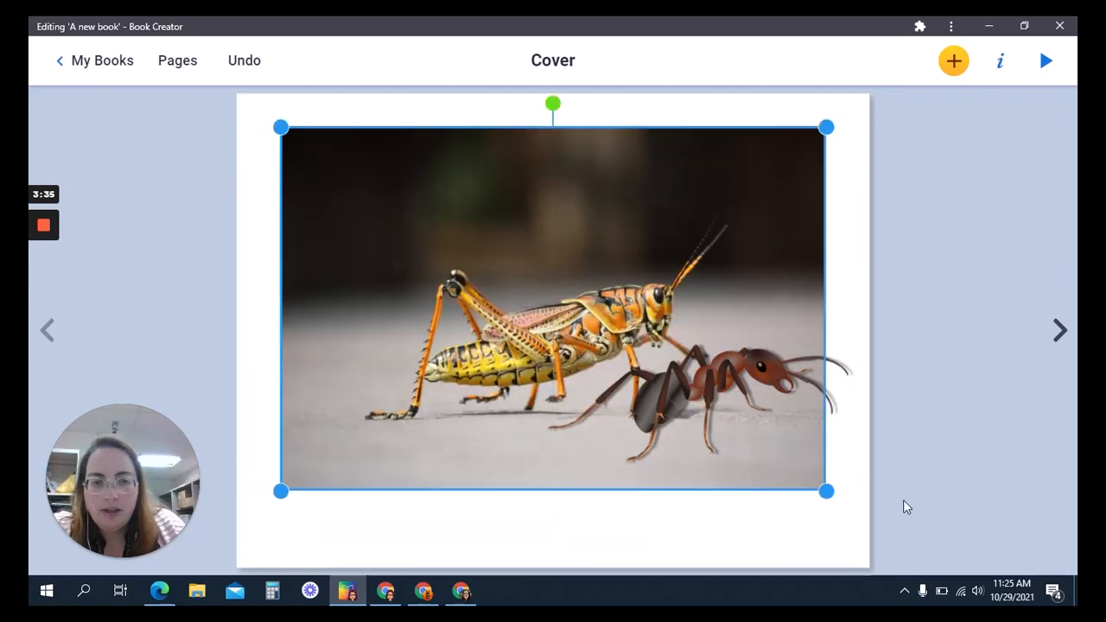
{"action": "mouse_move", "coordinate": [825, 494]}
{"action": "left_mouse_down"}
{"action": "mouse_move", "coordinate": [837, 503]}
{"action": "mouse_move", "coordinate": [805, 491]}
{"action": "mouse_move", "coordinate": [812, 509]}
{"action": "left_mouse_up"}
Shrink the ant to less than half its width and place it on the pavement in front of the grasshopper's feet.
{"action": "left_click", "coordinate": [723, 398]}
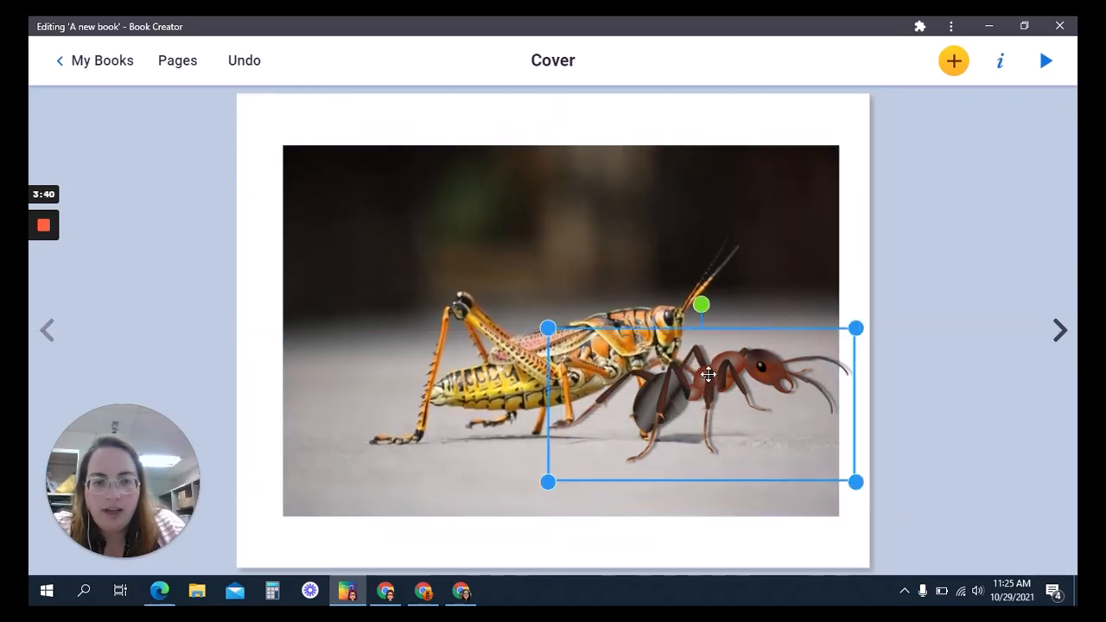
{"action": "left_click_drag", "start_coordinate": [544, 328], "coordinate": [730, 420]}
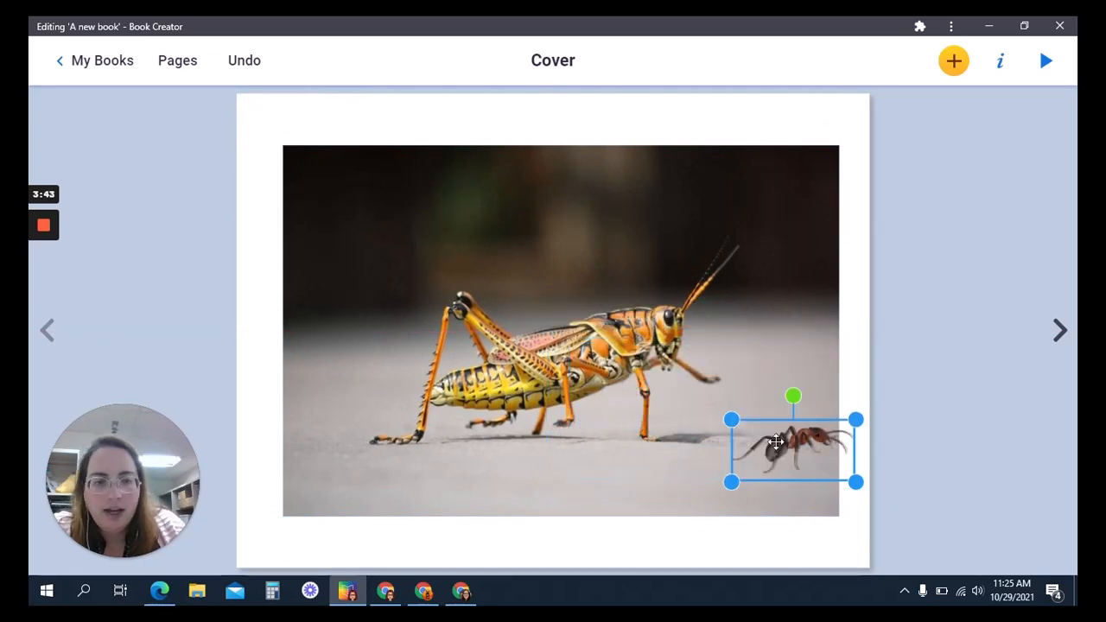
{"action": "left_click_drag", "start_coordinate": [775, 442], "coordinate": [738, 445]}
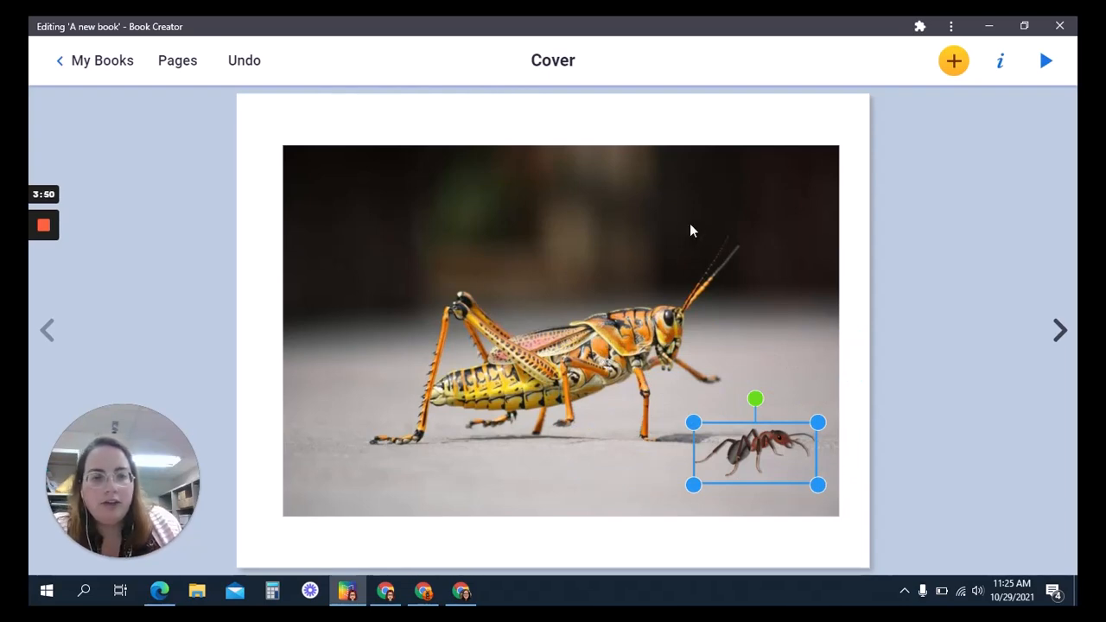
Add the ant picture's source attribution to the cover, move it below the ant, and remove the attribution text.
{"action": "left_click", "coordinate": [1003, 65]}
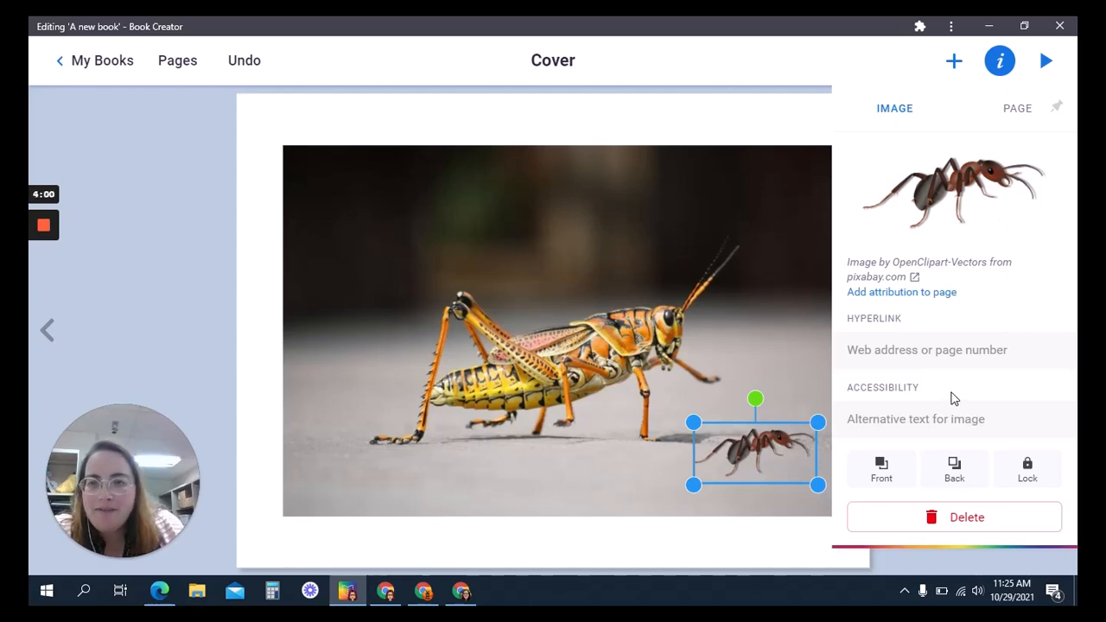
{"action": "left_click", "coordinate": [883, 293]}
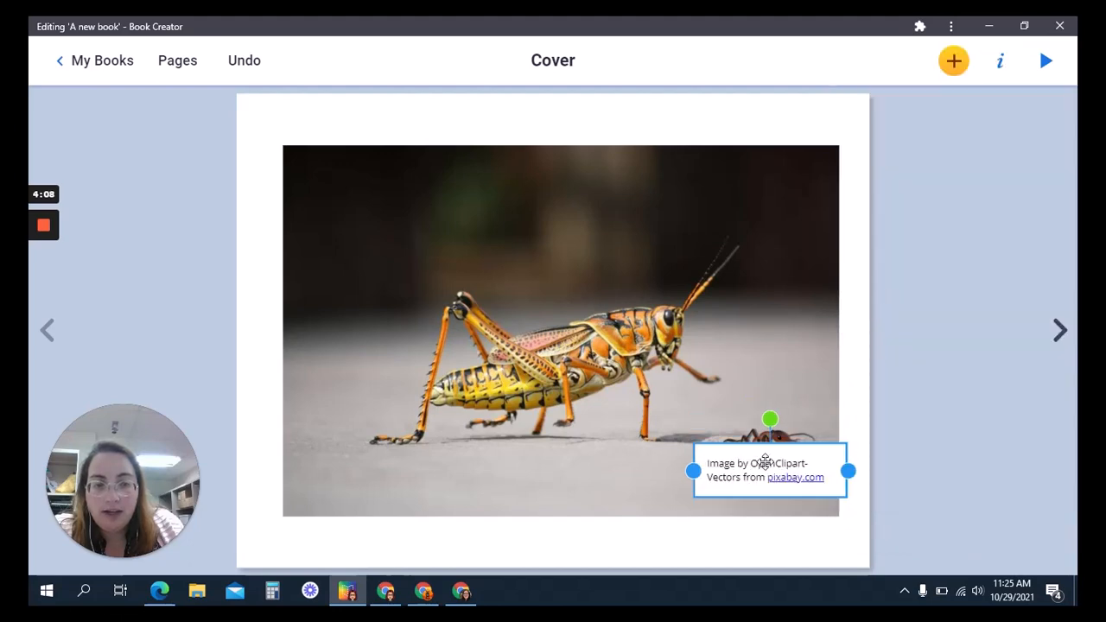
{"action": "left_click_drag", "start_coordinate": [767, 459], "coordinate": [739, 501]}
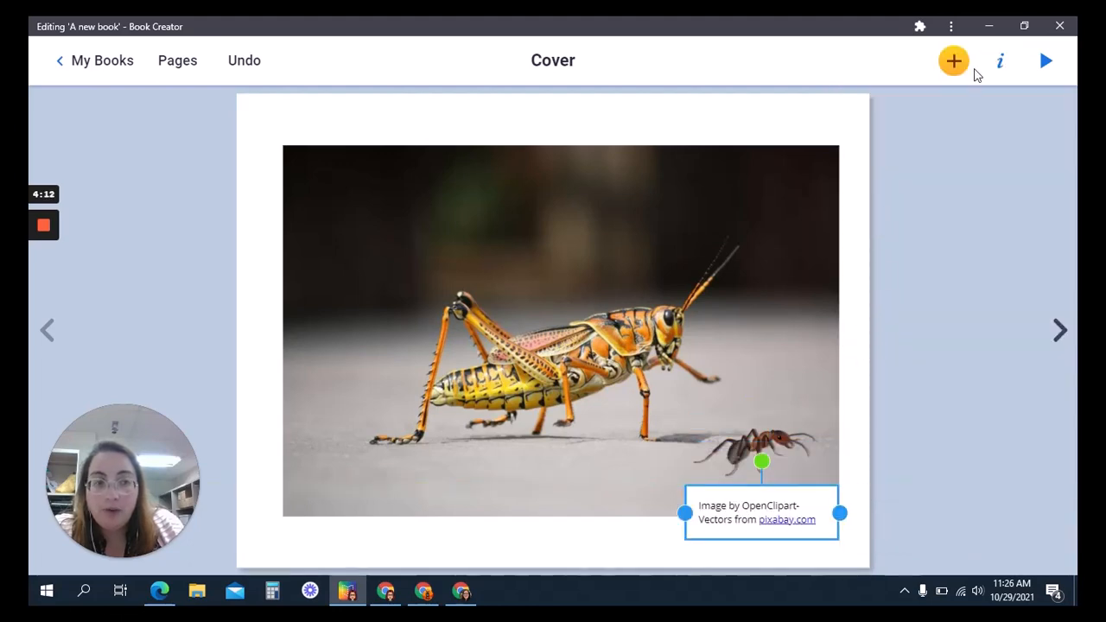
{"action": "left_click", "coordinate": [1000, 63]}
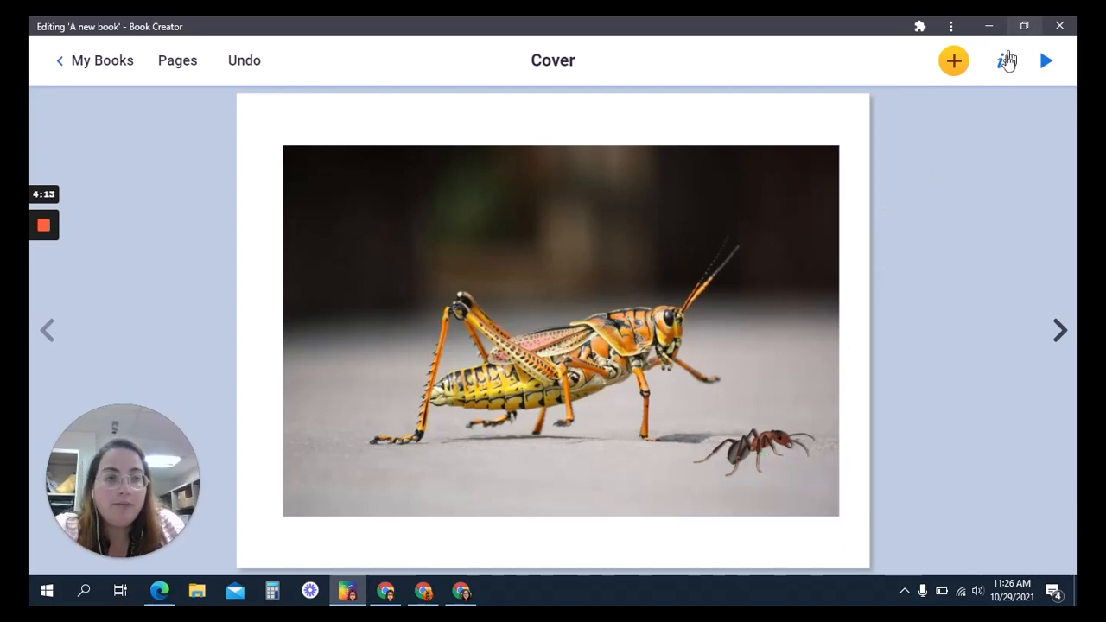
Send the ant picture behind the grasshopper photo and bring it back to the front.
{"action": "left_click", "coordinate": [741, 455]}
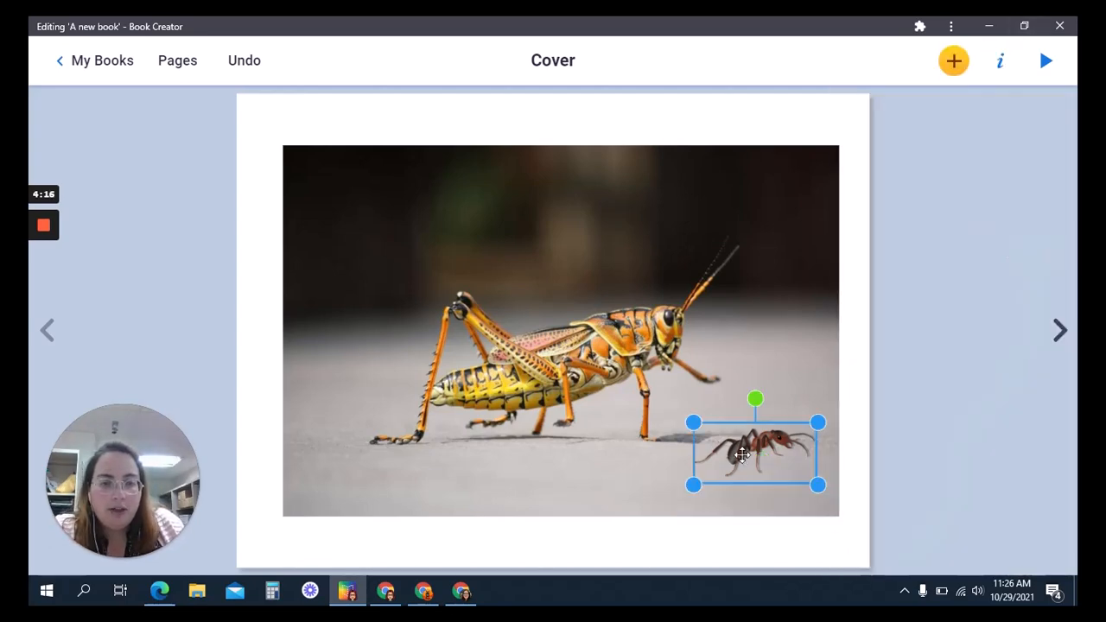
{"action": "left_click", "coordinate": [998, 63]}
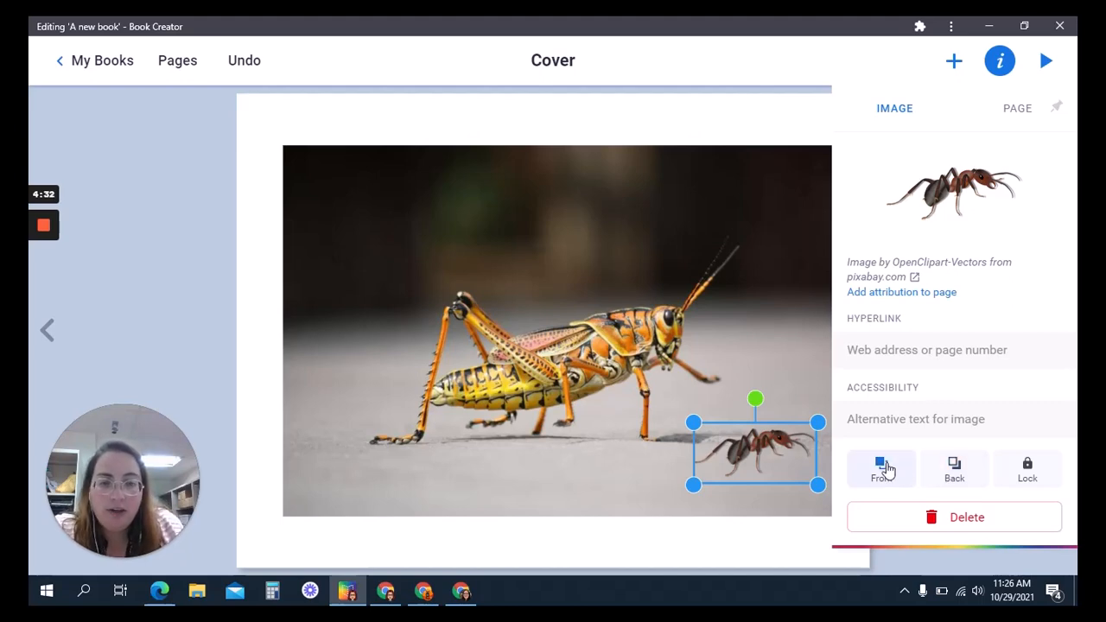
{"action": "left_click", "coordinate": [953, 470]}
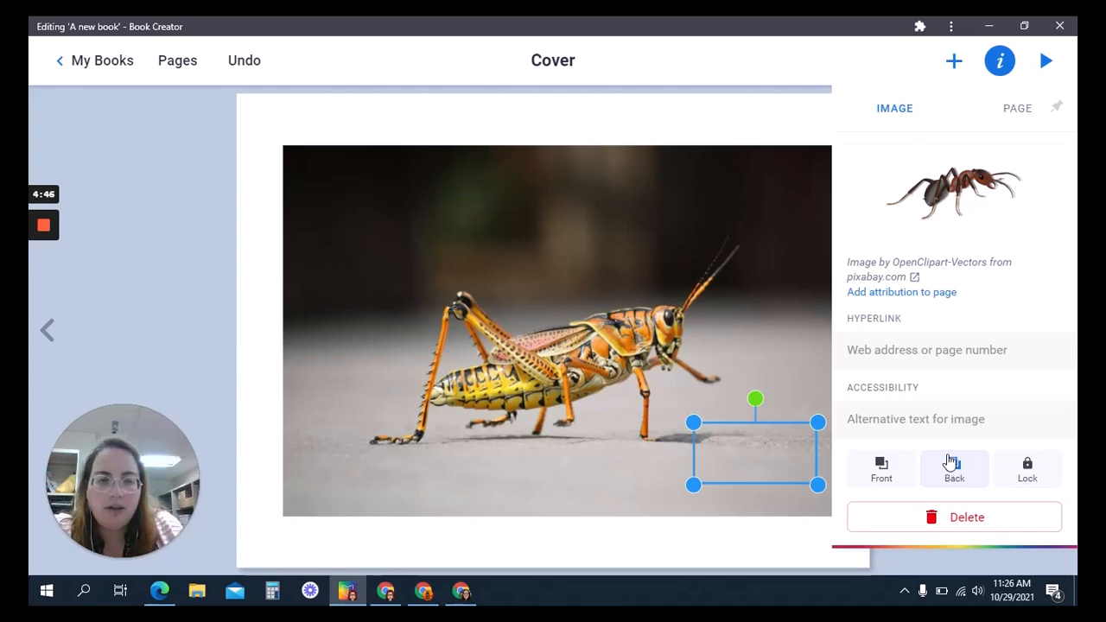
{"action": "left_click", "coordinate": [885, 464]}
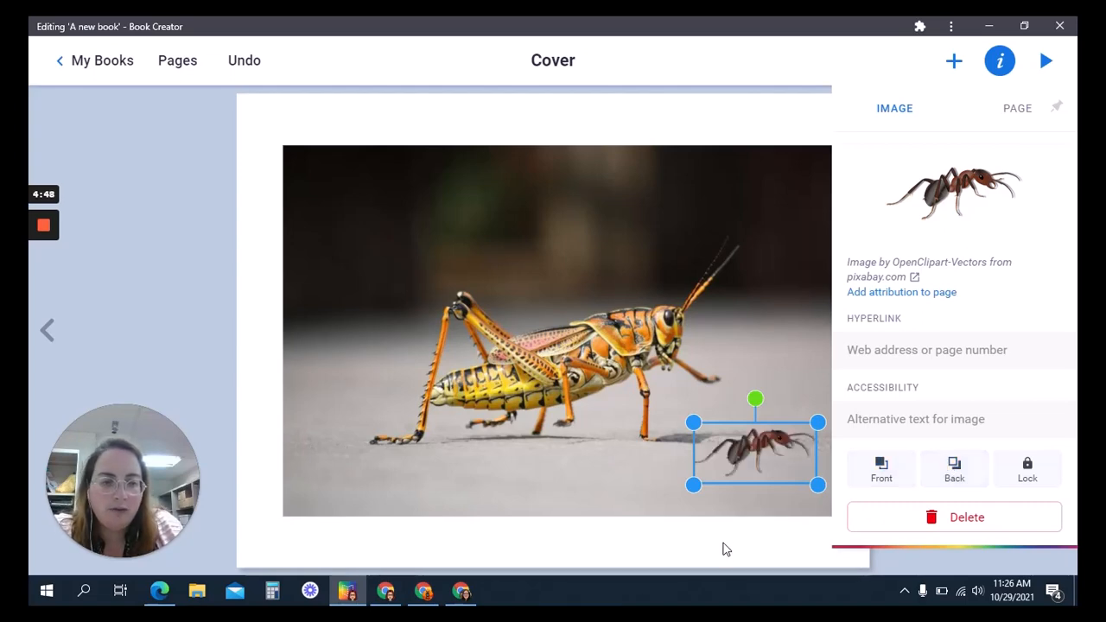
{"action": "left_click", "coordinate": [722, 544]}
Lock the ant picture in its place on the cover.
{"action": "left_click", "coordinate": [757, 463]}
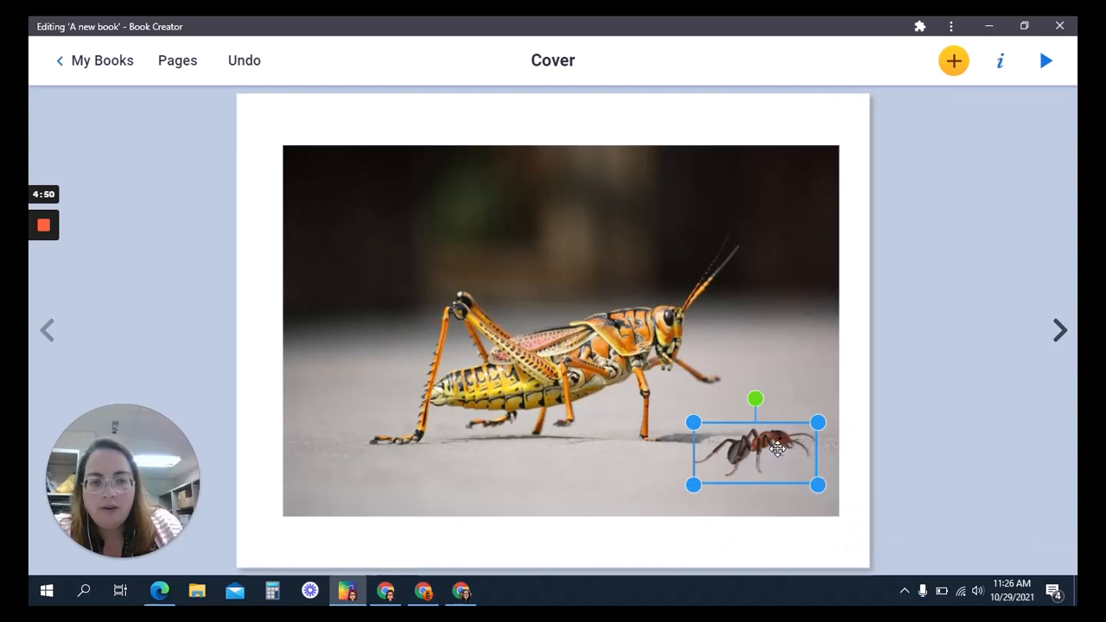
{"action": "right_click", "coordinate": [776, 447]}
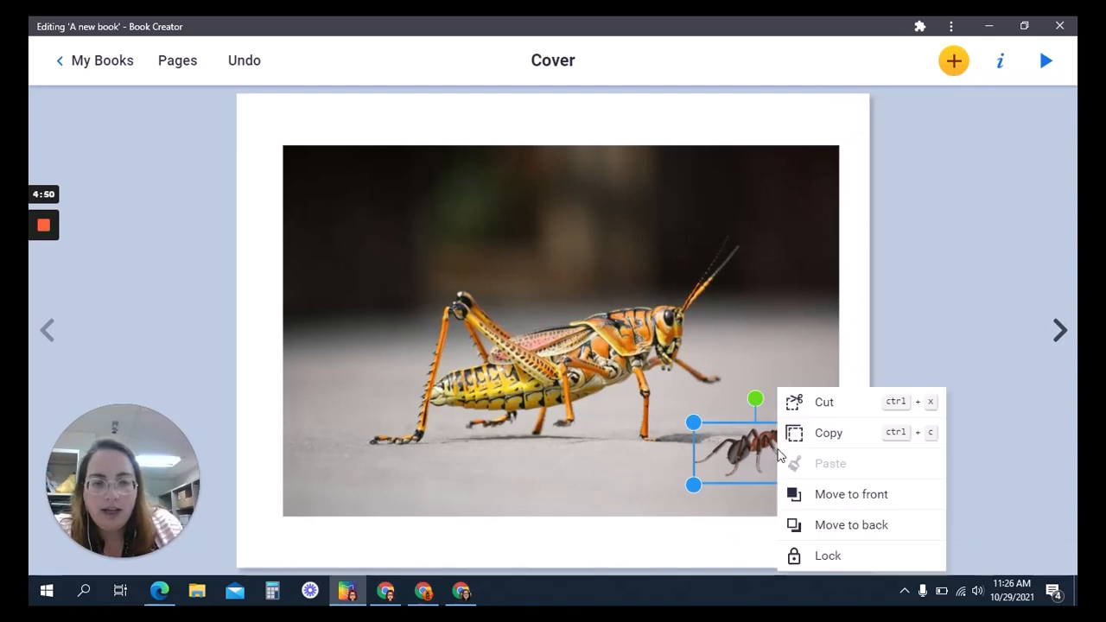
{"action": "left_click", "coordinate": [733, 449]}
{"action": "right_click", "coordinate": [737, 456]}
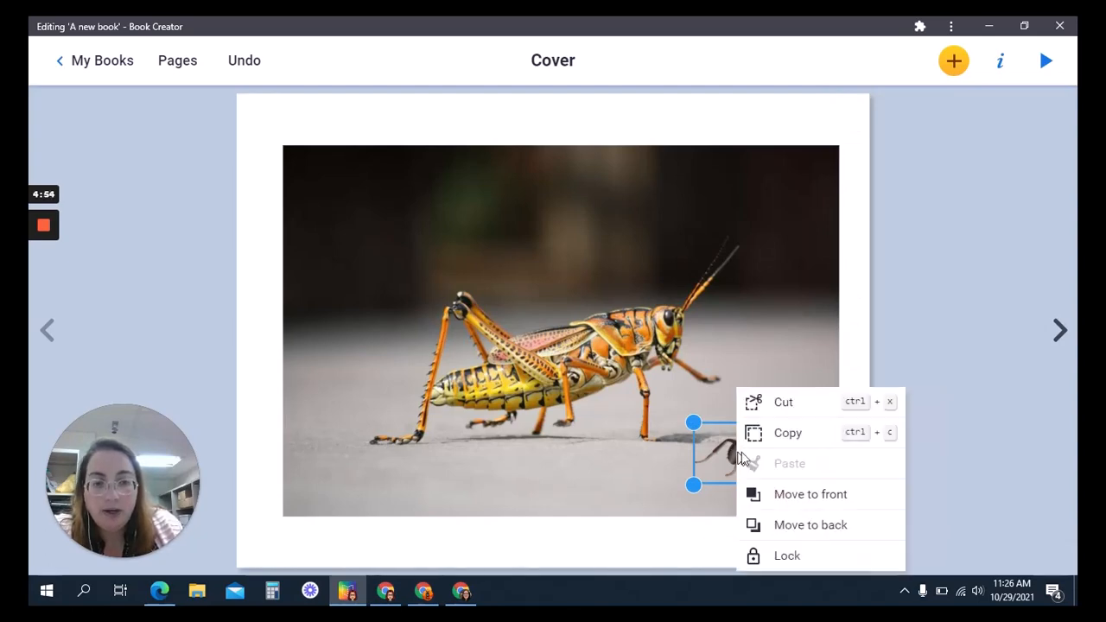
{"action": "left_click", "coordinate": [780, 557]}
{"action": "left_click", "coordinate": [919, 418]}
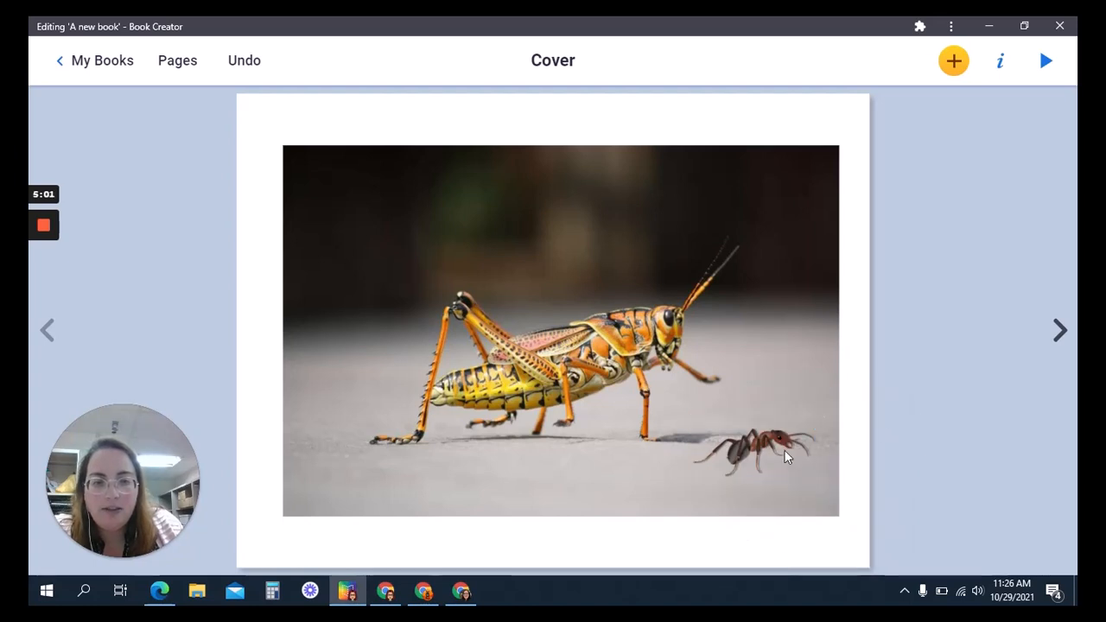
Unlock the ant picture on the cover.
{"action": "left_click", "coordinate": [787, 457]}
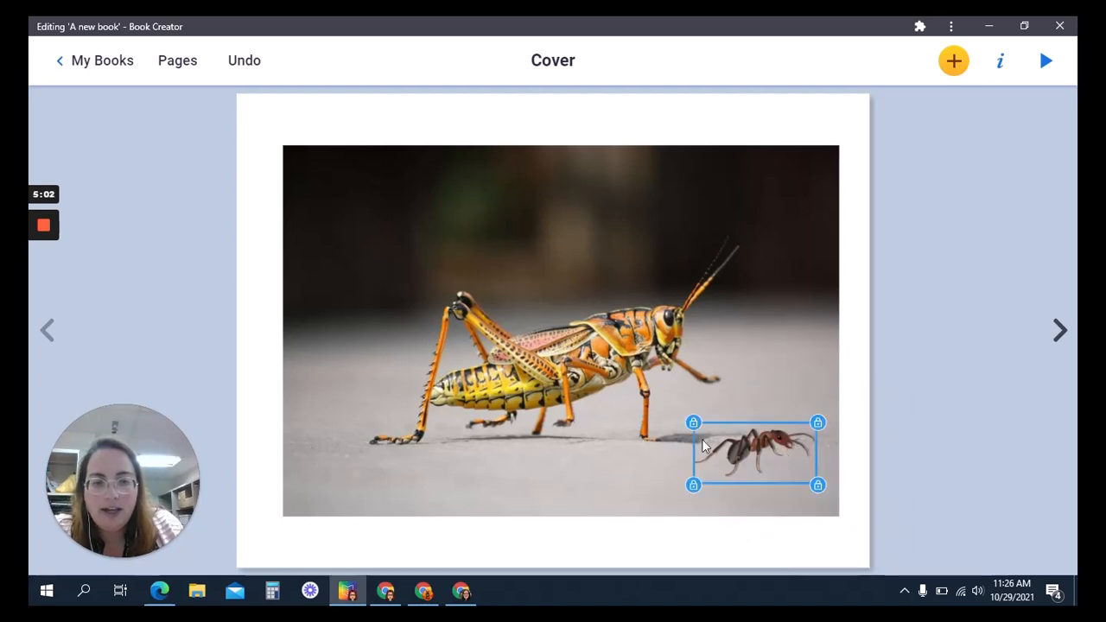
{"action": "right_click", "coordinate": [768, 448]}
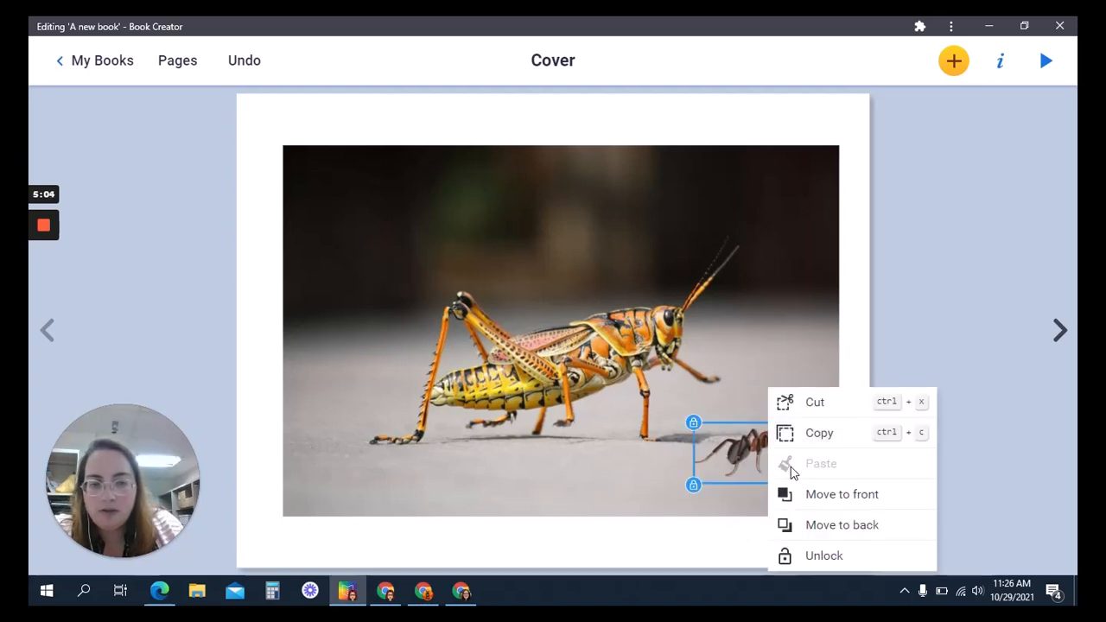
{"action": "left_click", "coordinate": [812, 556]}
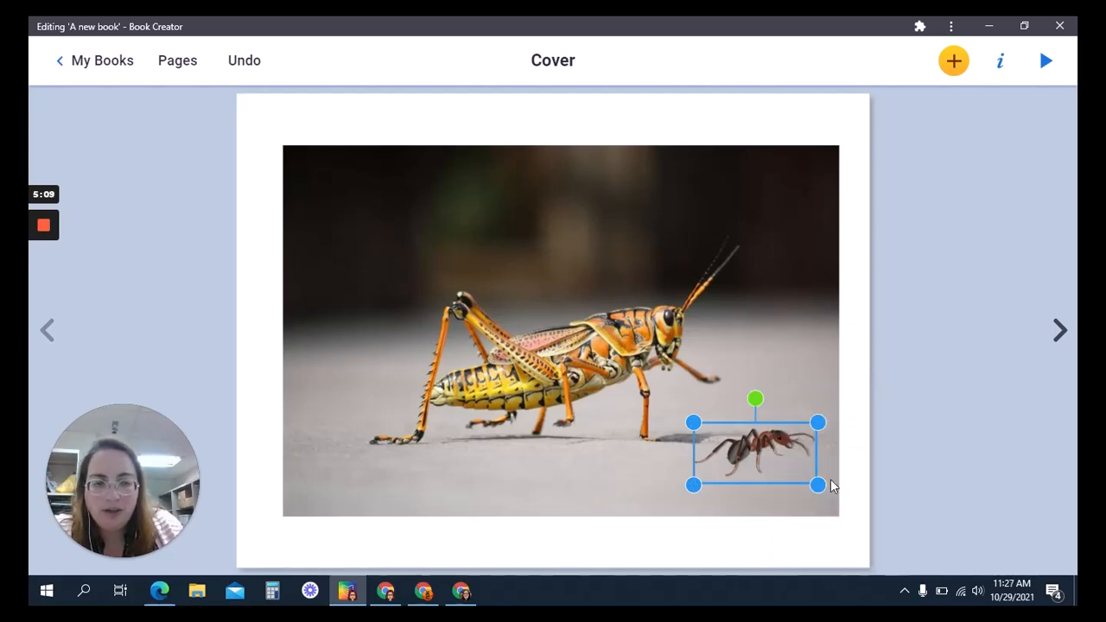
{"action": "left_click", "coordinate": [919, 363]}
{"action": "left_click", "coordinate": [698, 343]}
{"action": "left_click", "coordinate": [1056, 255]}
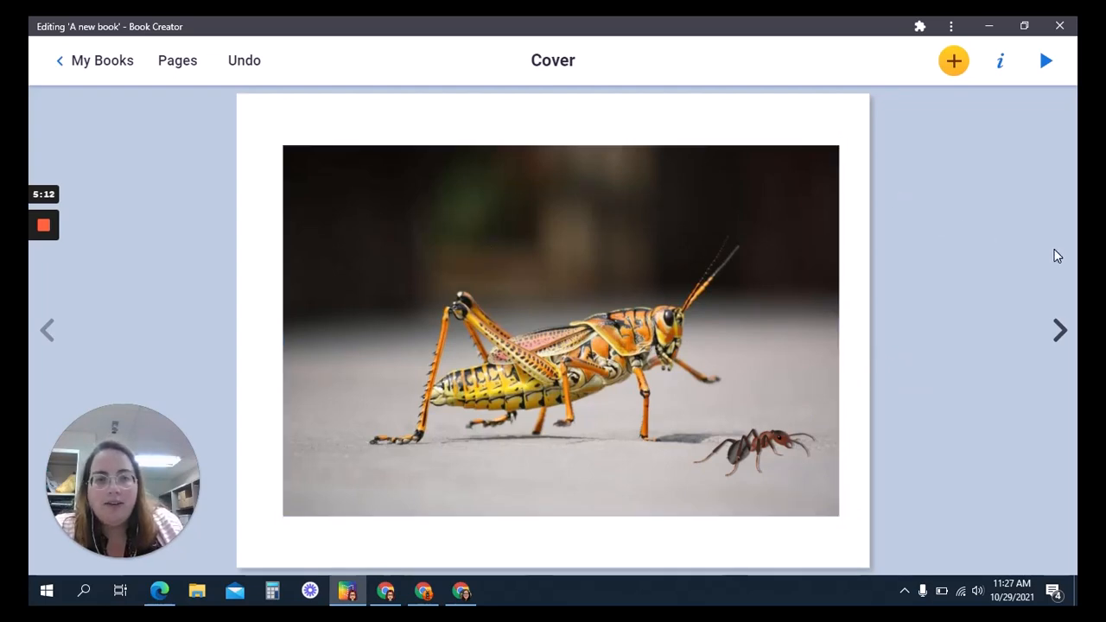
{"action": "left_click", "coordinate": [956, 66]}
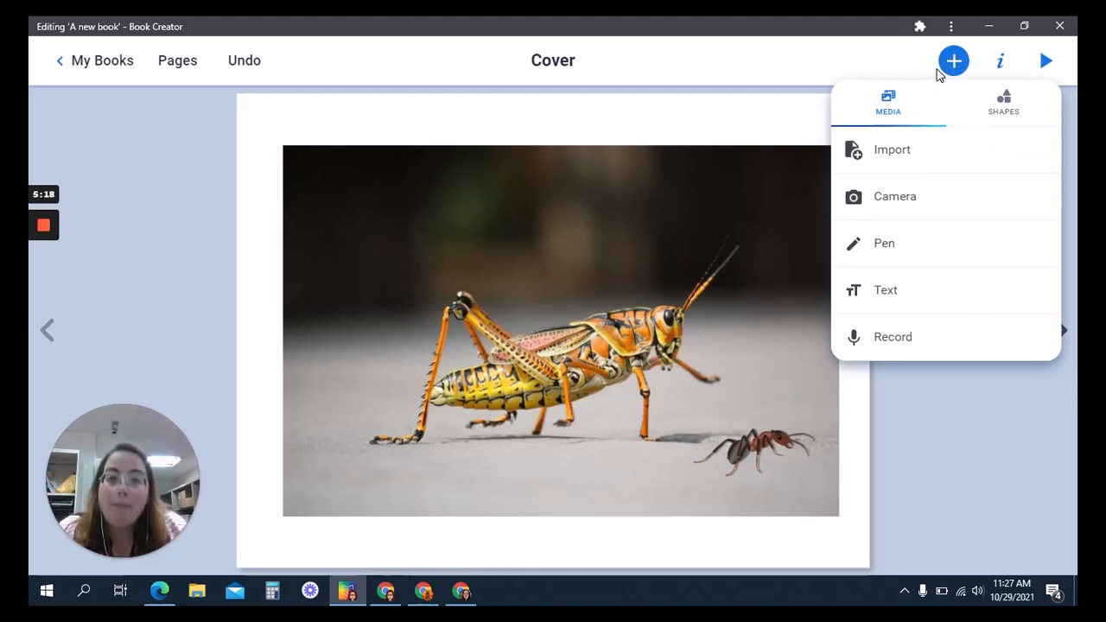
{"action": "left_click", "coordinate": [913, 521]}
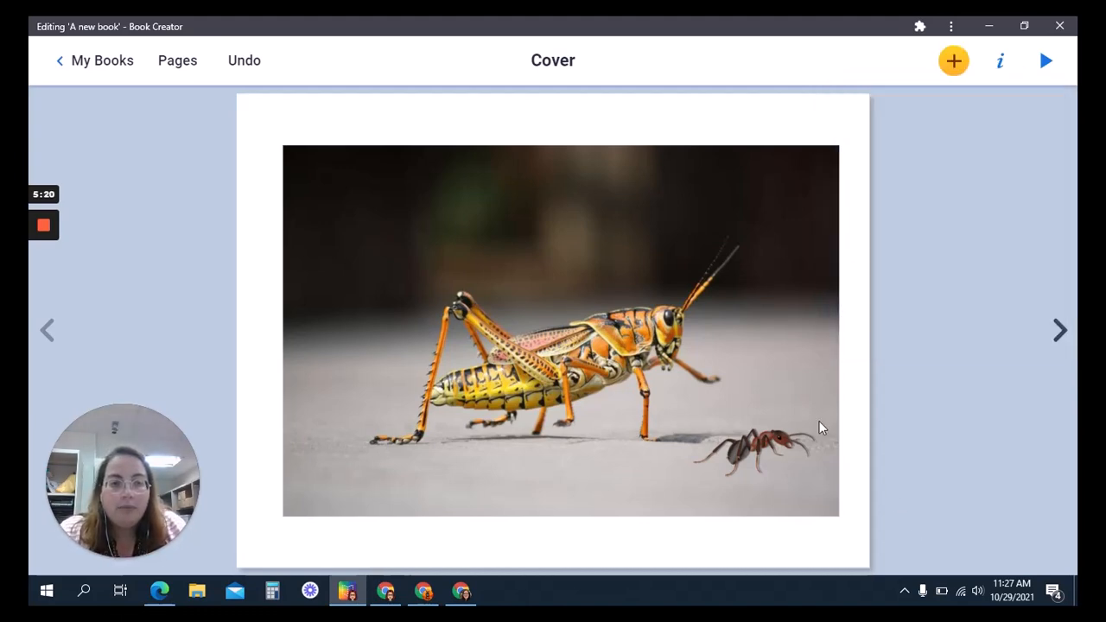
{"action": "left_click", "coordinate": [691, 195]}
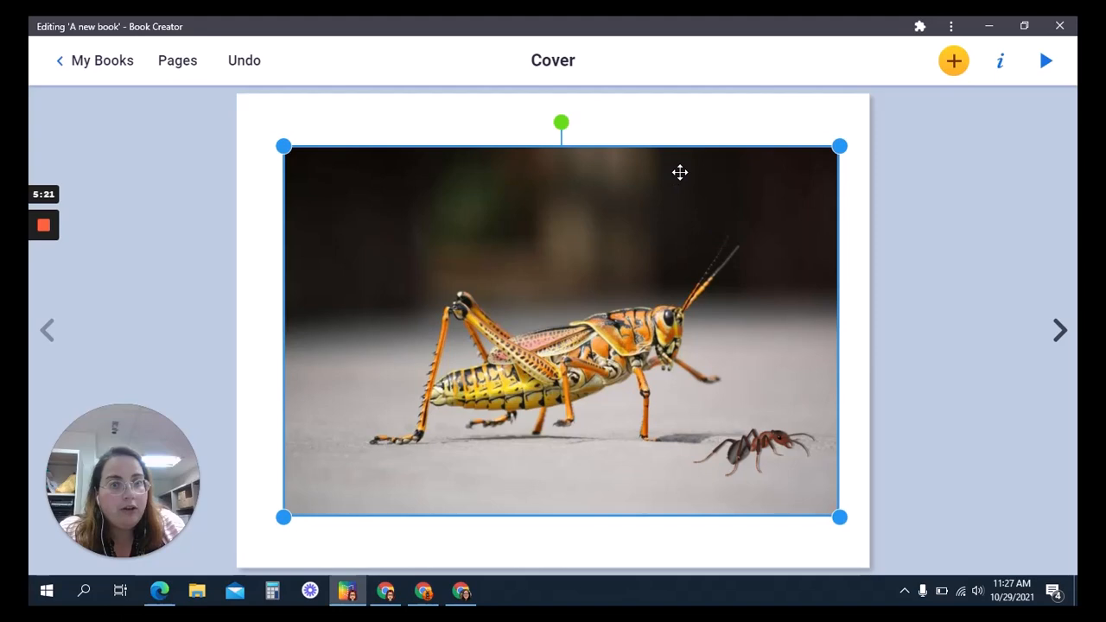
Add the title text "Grasshopper and the Ants" to the cover and stretch its text box across the top of the grasshopper photo.
{"action": "left_click", "coordinate": [955, 63]}
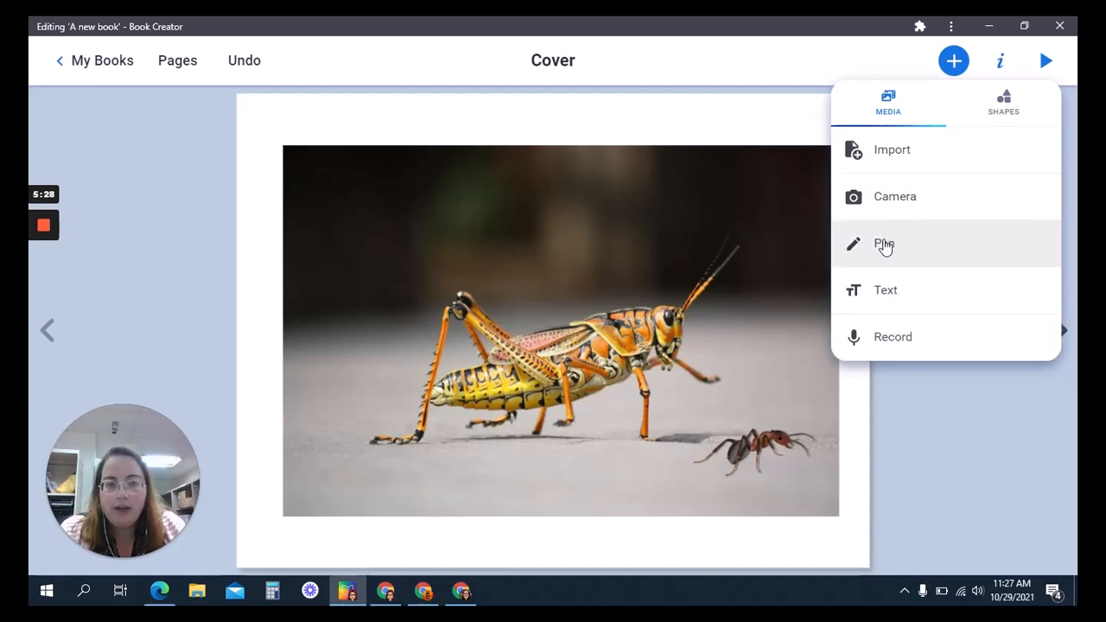
{"action": "left_click", "coordinate": [883, 294]}
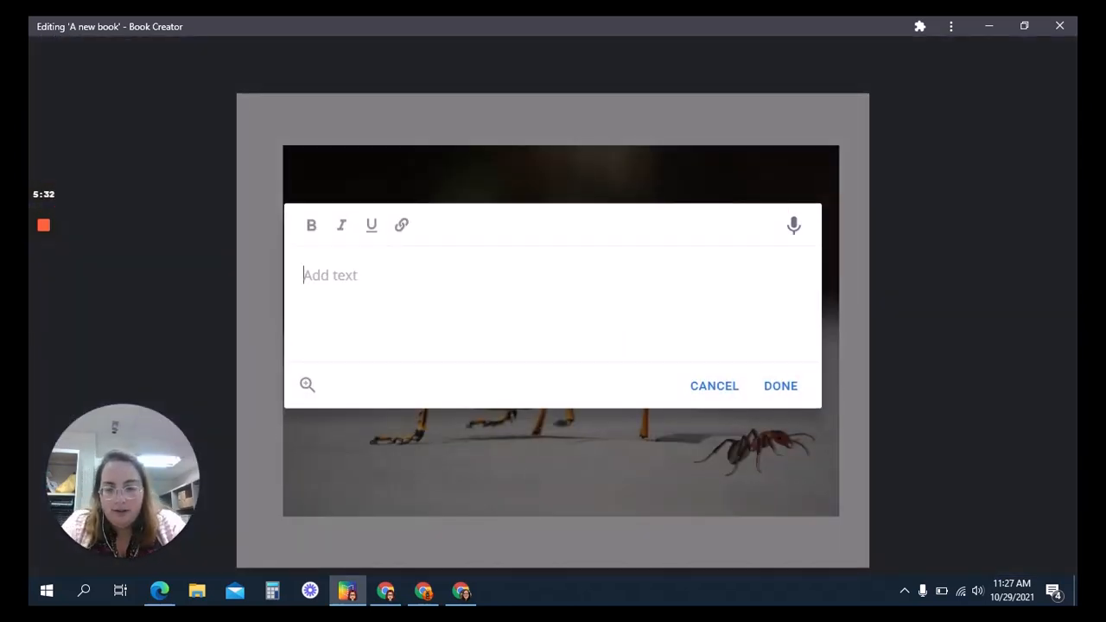
{"action": "type", "text": "Gra"}
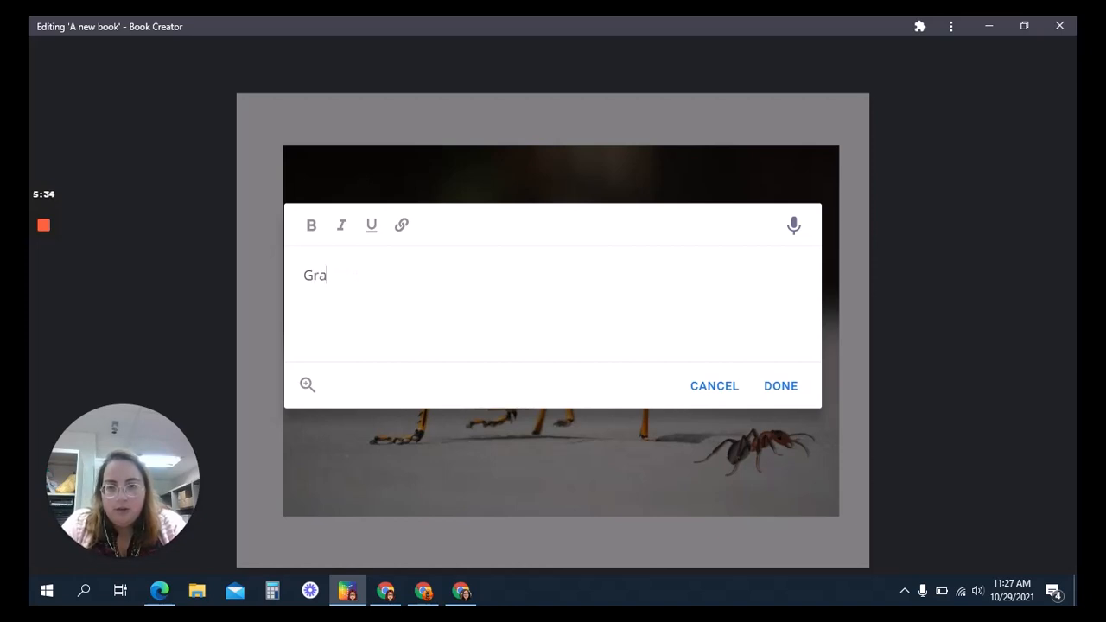
{"action": "type", "text": "sshoppe"}
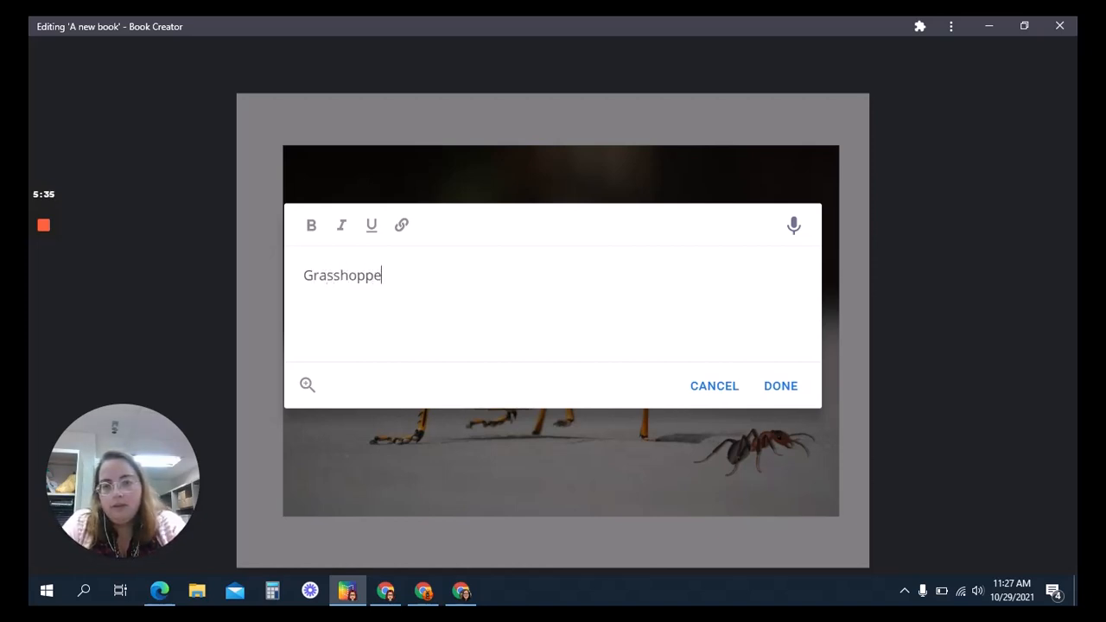
{"action": "type", "text": "r and the Ants"}
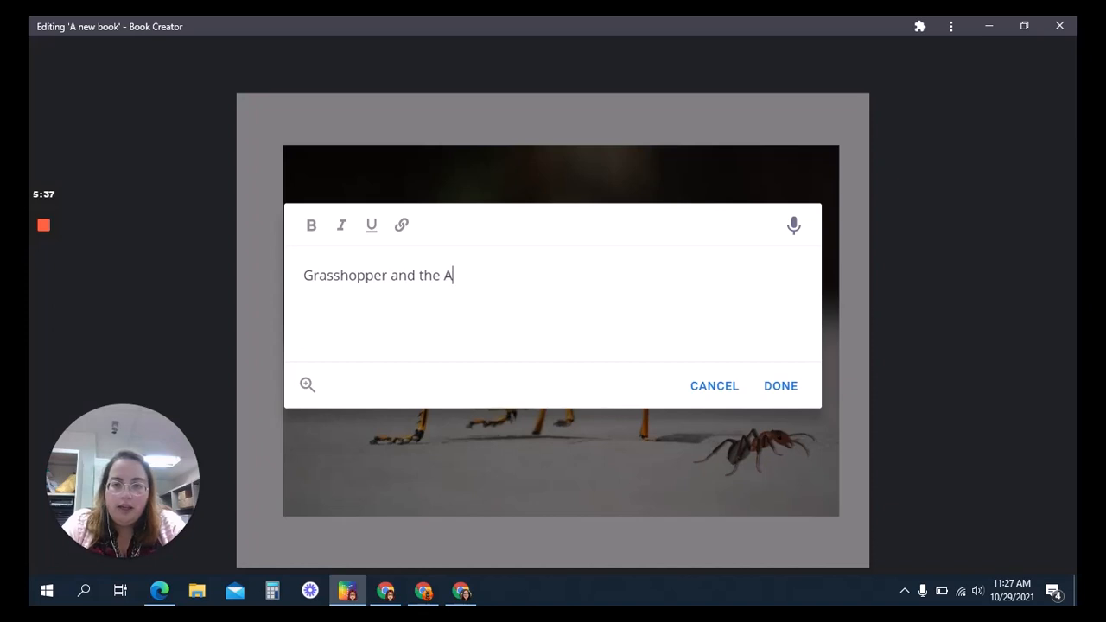
{"action": "left_click", "coordinate": [781, 386]}
{"action": "left_click_drag", "start_coordinate": [485, 195], "coordinate": [827, 216]}
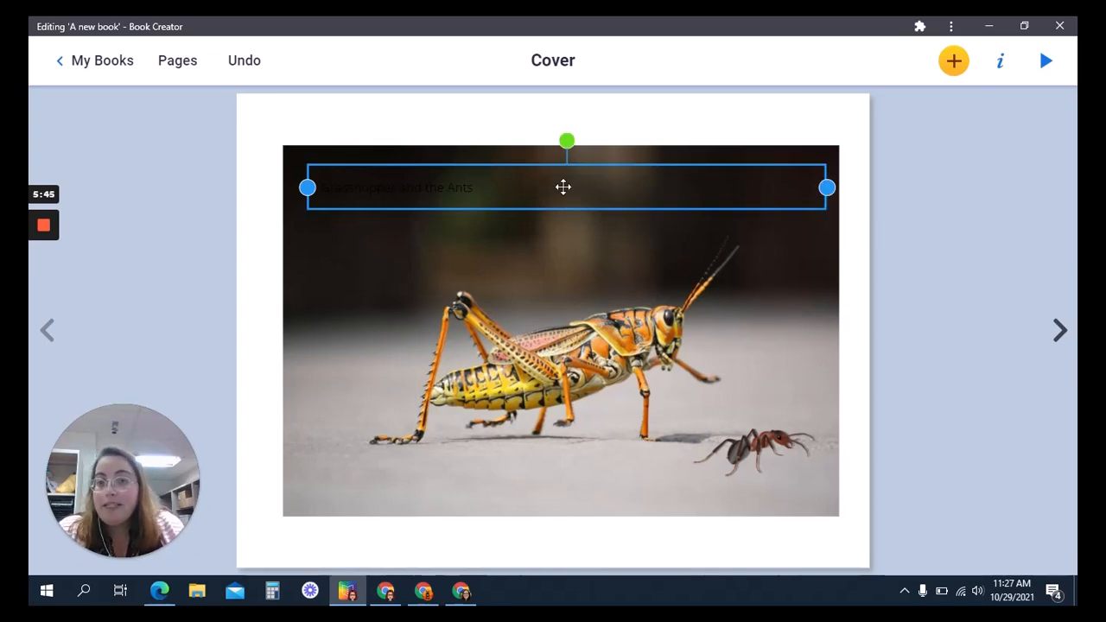
Reopen the cover title's text, close it without changes, and open the title's formatting settings.
{"action": "double_click", "coordinate": [565, 187]}
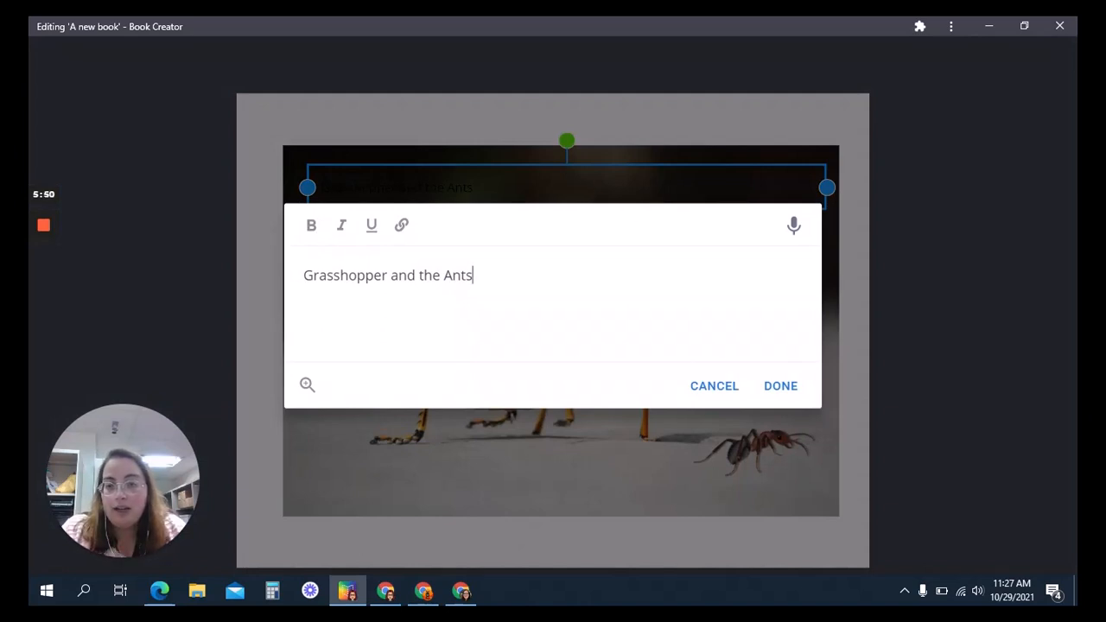
{"action": "left_click", "coordinate": [780, 385]}
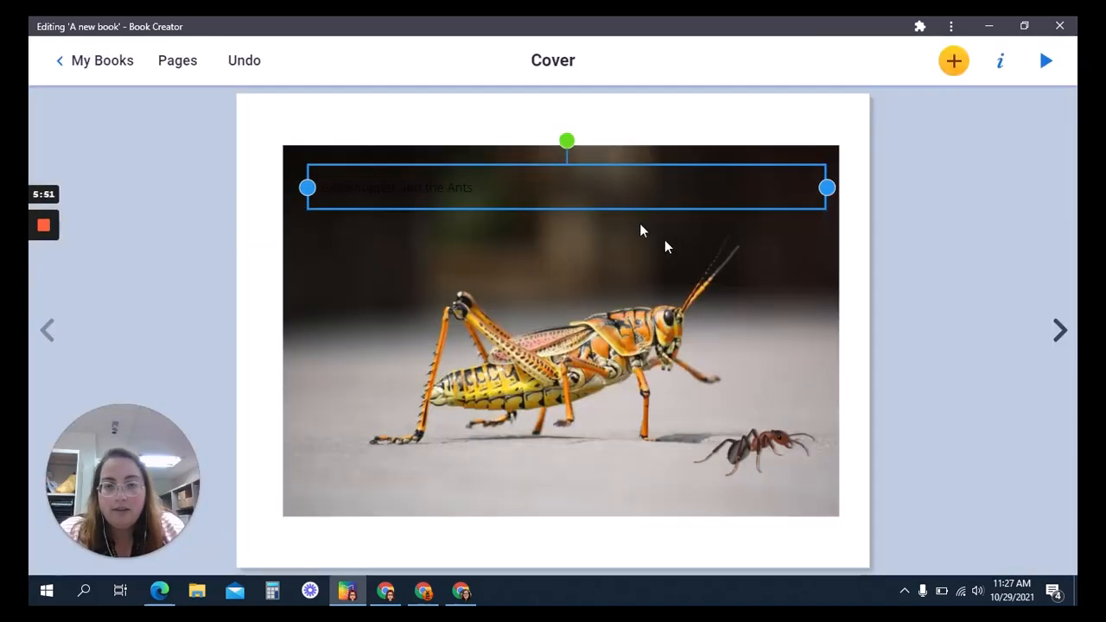
{"action": "left_click", "coordinate": [1001, 63]}
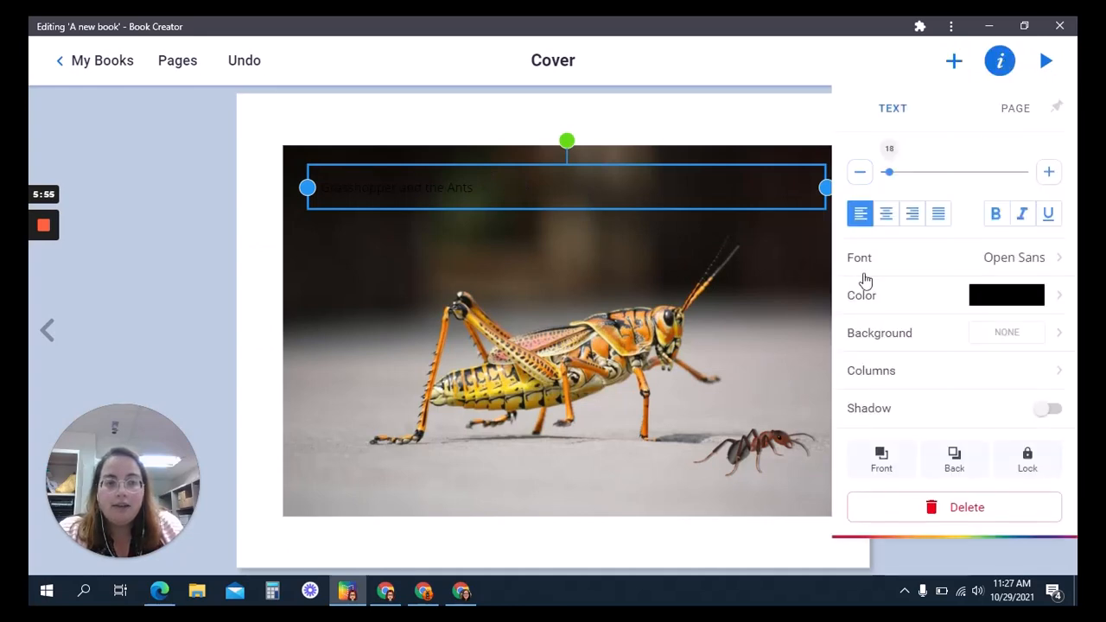
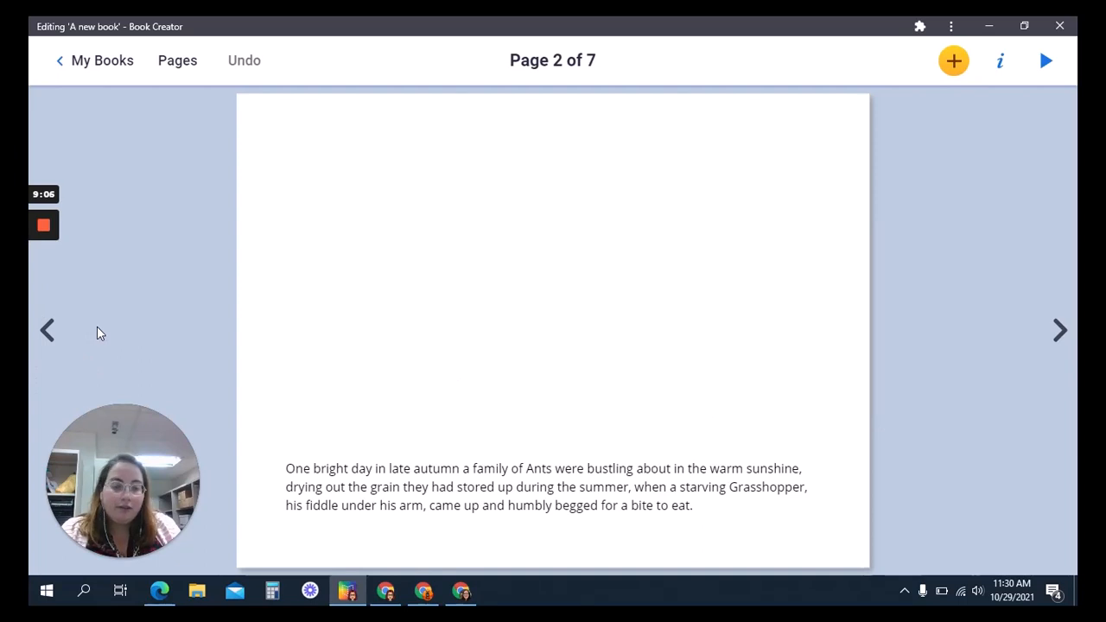
View the finished cover, return to page 2, and look at the media that can be added.
{"action": "left_click", "coordinate": [98, 327]}
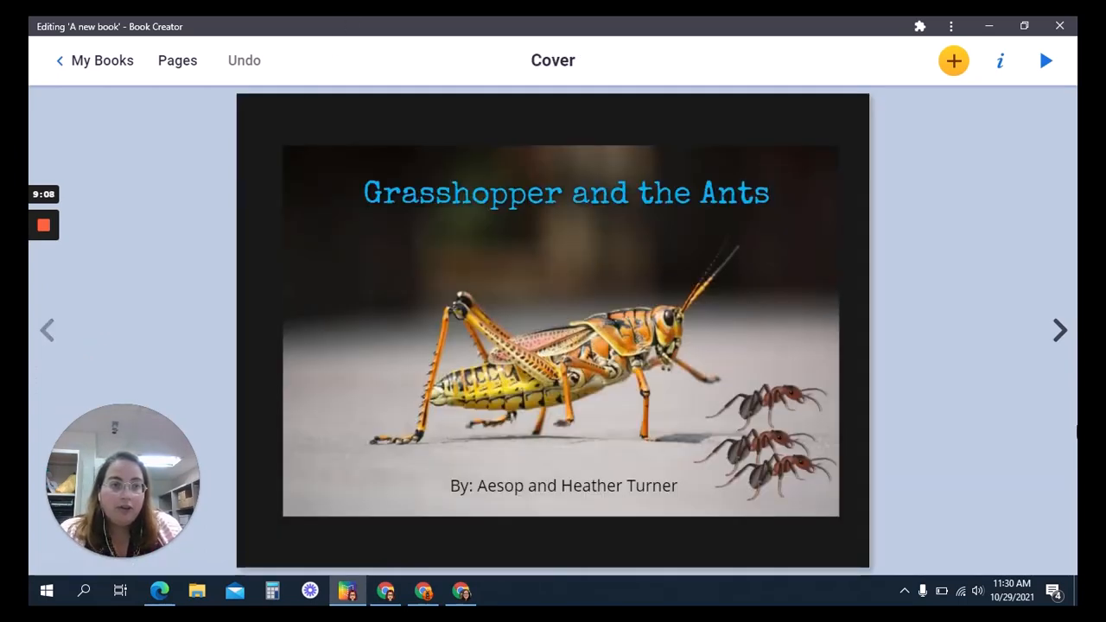
{"action": "left_click", "coordinate": [1059, 330]}
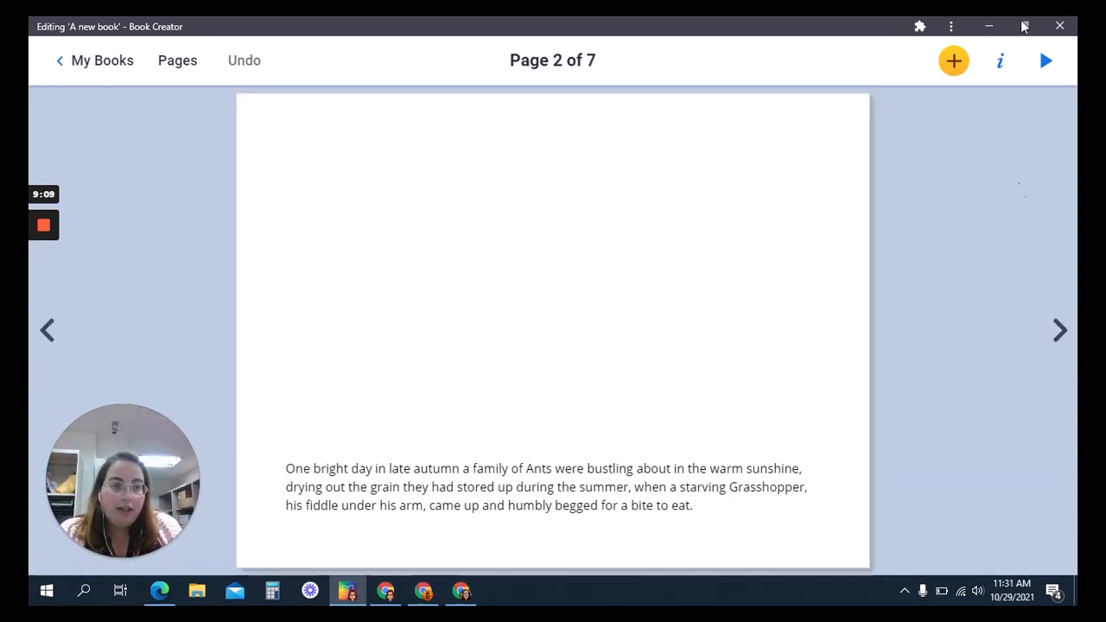
{"action": "left_click", "coordinate": [954, 62]}
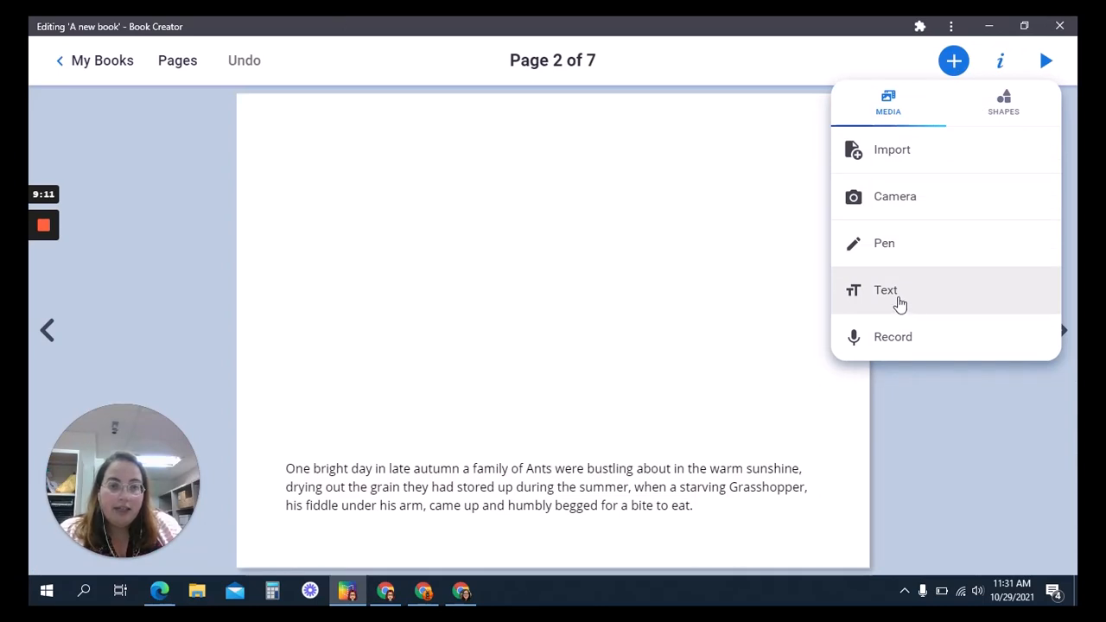
Move the story paragraph on page 2 slightly down, set its font size to 21, and center-align it.
{"action": "left_click", "coordinate": [553, 494]}
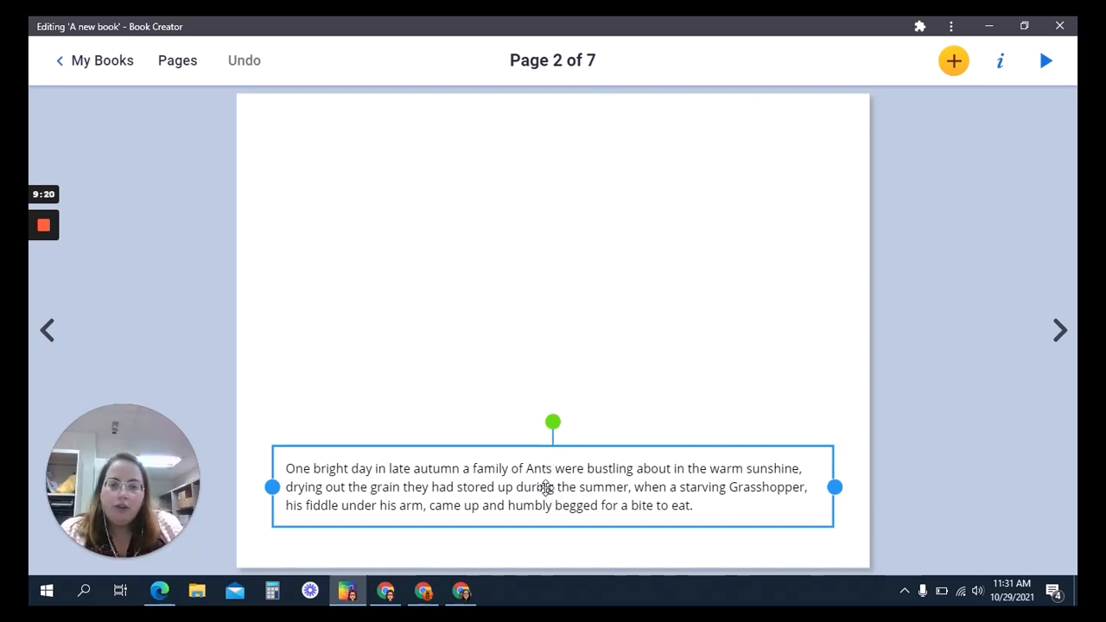
{"action": "left_click_drag", "start_coordinate": [546, 488], "coordinate": [548, 494]}
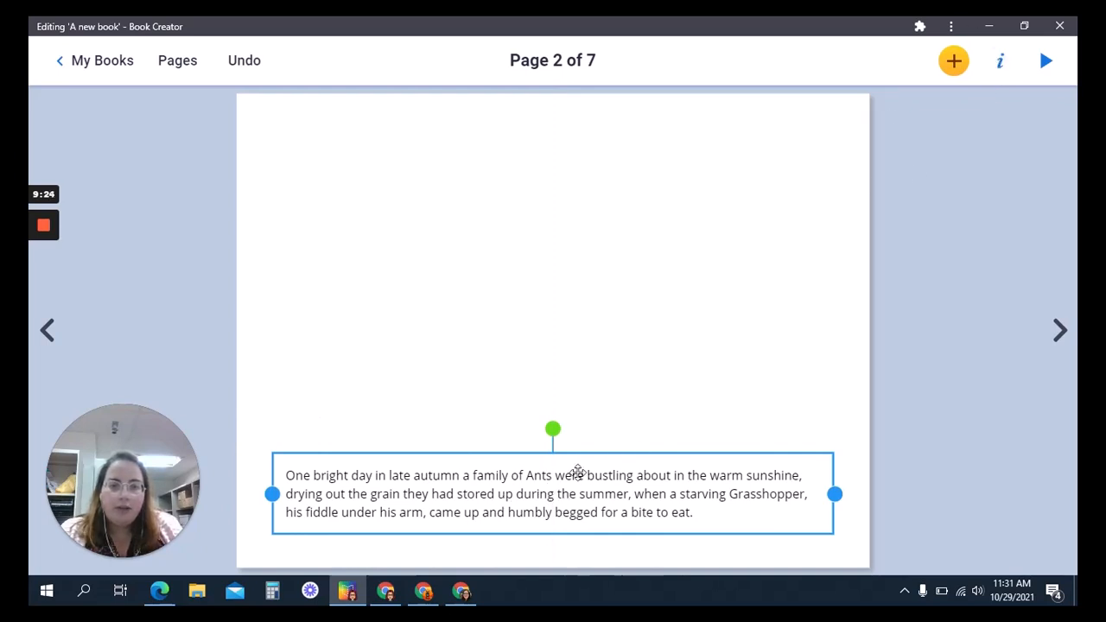
{"action": "left_click", "coordinate": [1000, 62]}
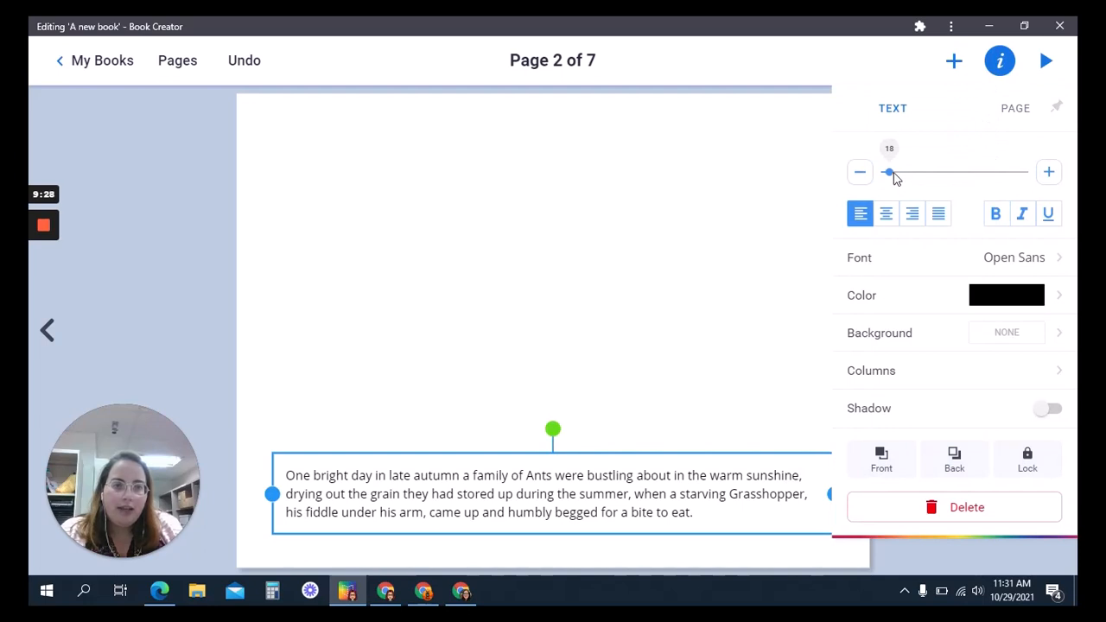
{"action": "left_click_drag", "start_coordinate": [890, 172], "coordinate": [891, 171]}
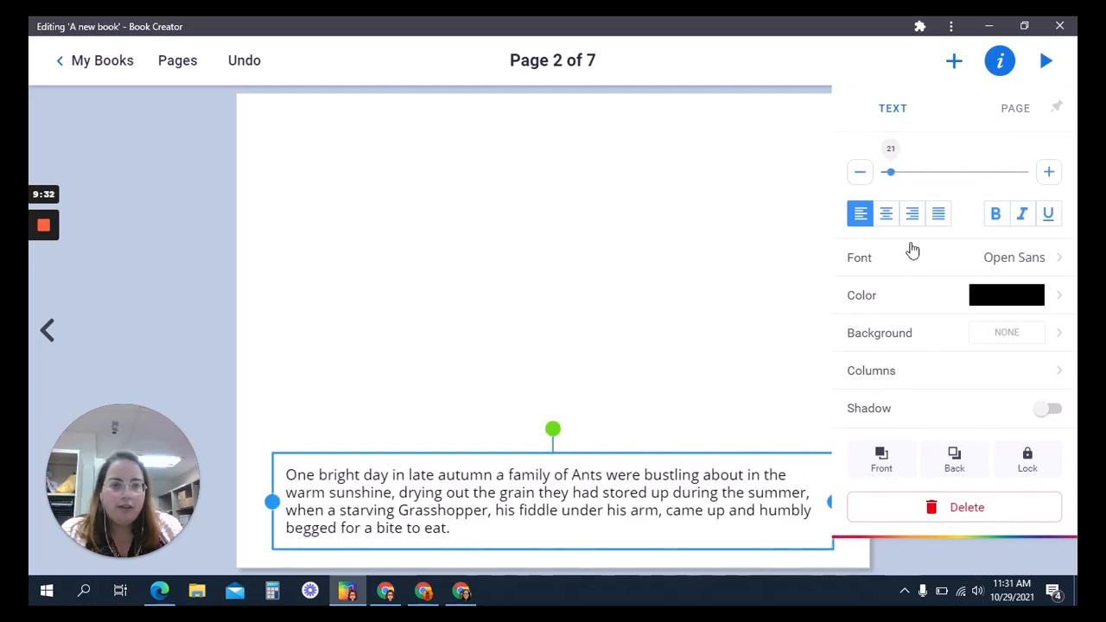
{"action": "left_click", "coordinate": [887, 215]}
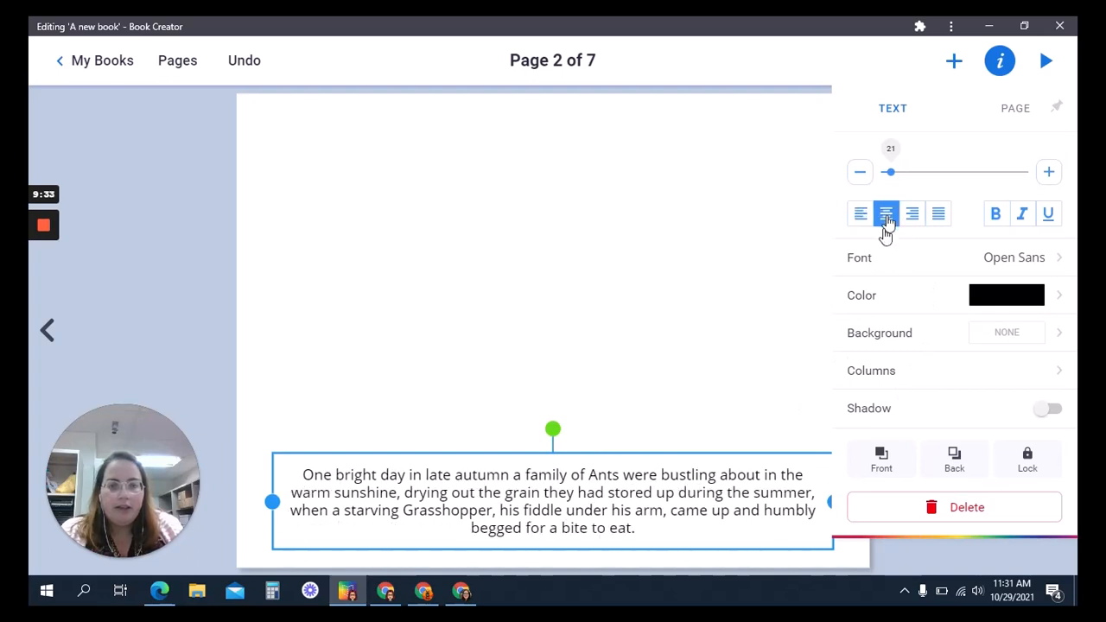
Narrow the story paragraph's text box and position it horizontally centered near the bottom of page 2.
{"action": "left_click", "coordinate": [790, 339]}
{"action": "left_click", "coordinate": [824, 501]}
{"action": "left_click_drag", "start_coordinate": [831, 501], "coordinate": [761, 502]}
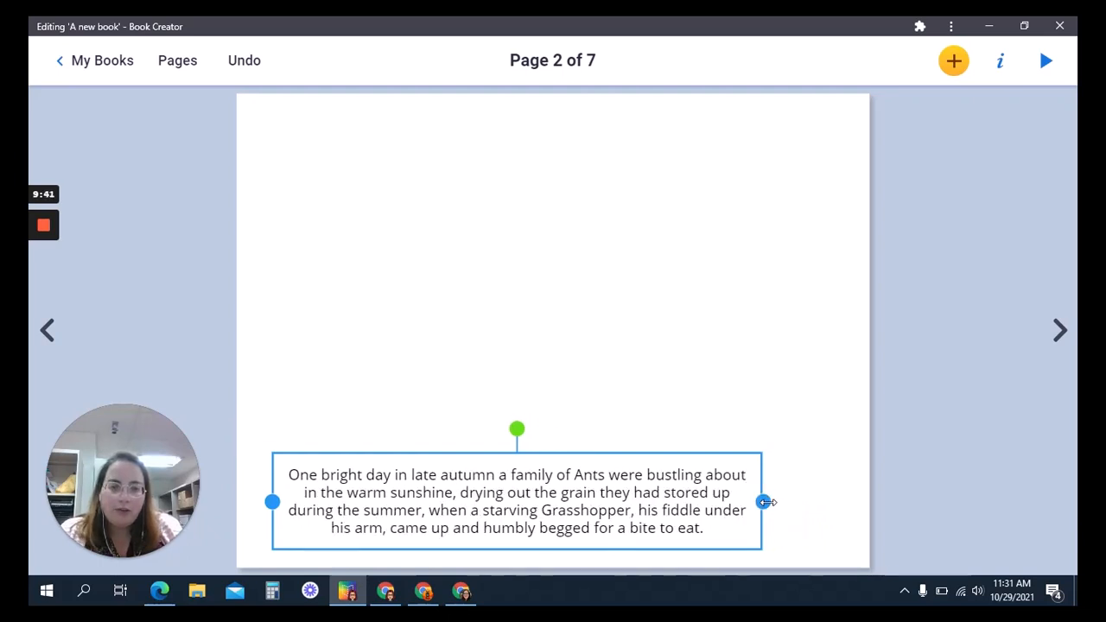
{"action": "left_click_drag", "start_coordinate": [640, 493], "coordinate": [674, 494]}
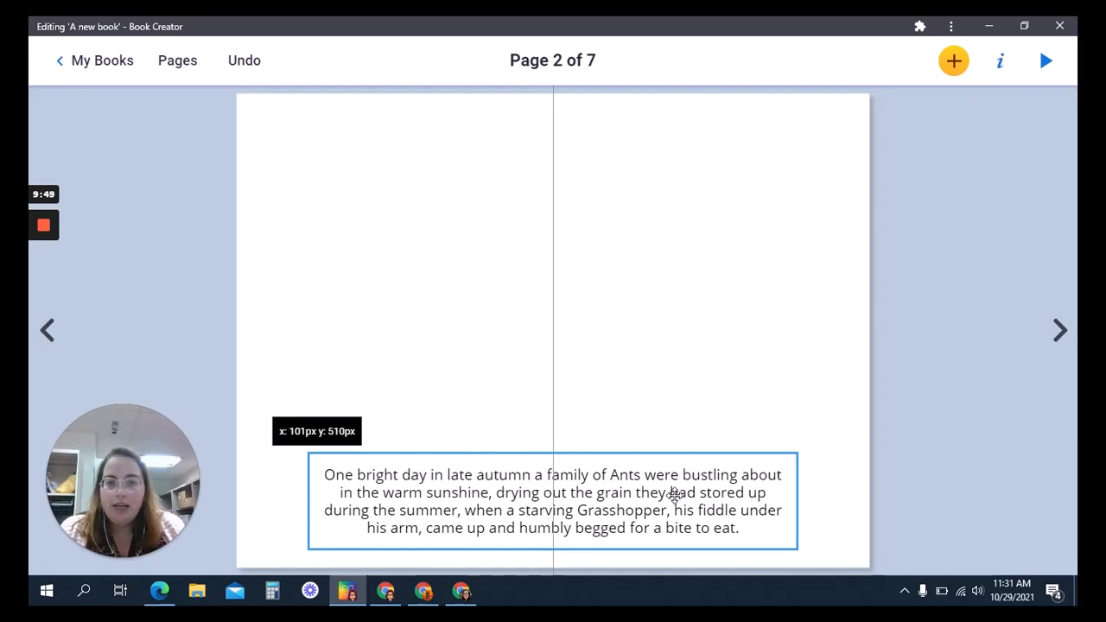
{"action": "left_click_drag", "start_coordinate": [674, 494], "coordinate": [680, 319]}
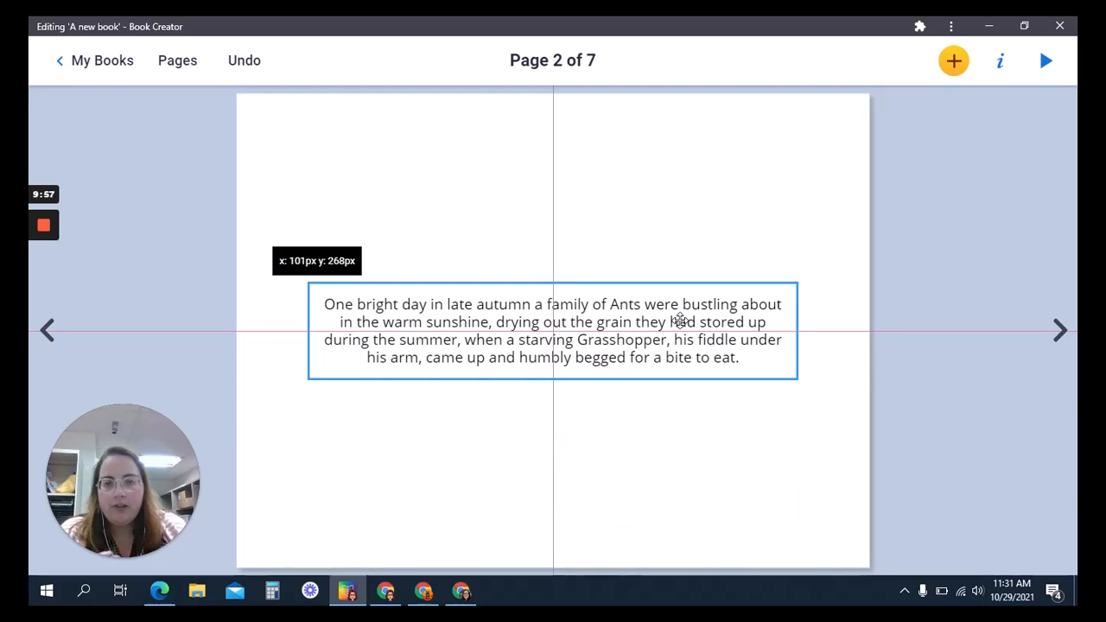
{"action": "left_click_drag", "start_coordinate": [679, 320], "coordinate": [677, 487]}
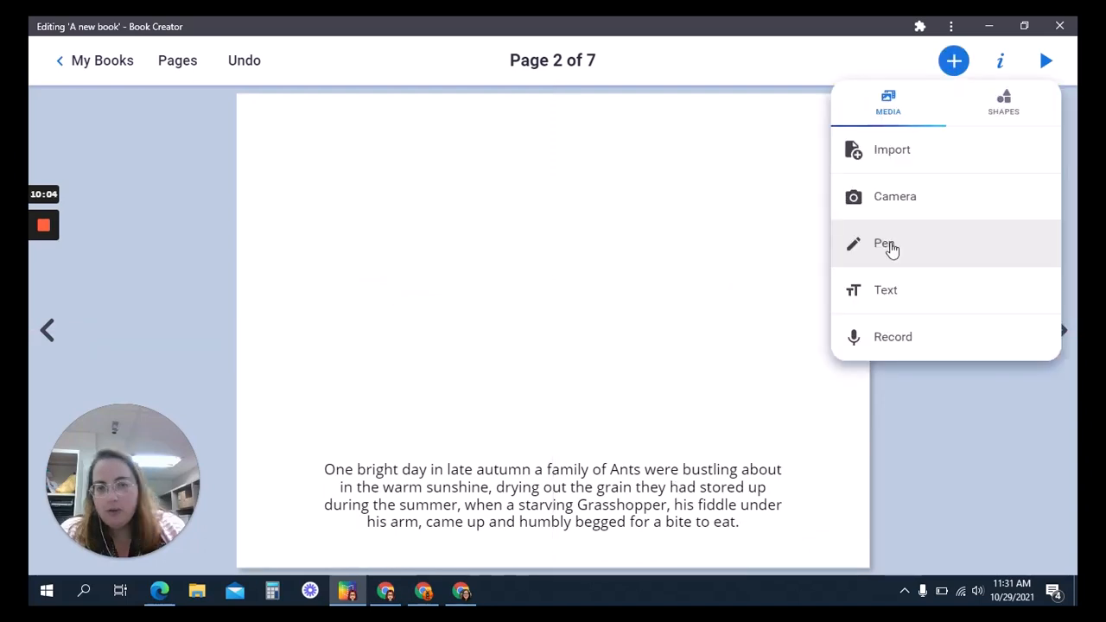
Sketch an ant above the paragraph with the Auto pen, using three joined ovals with short legs.
{"action": "left_click", "coordinate": [885, 248]}
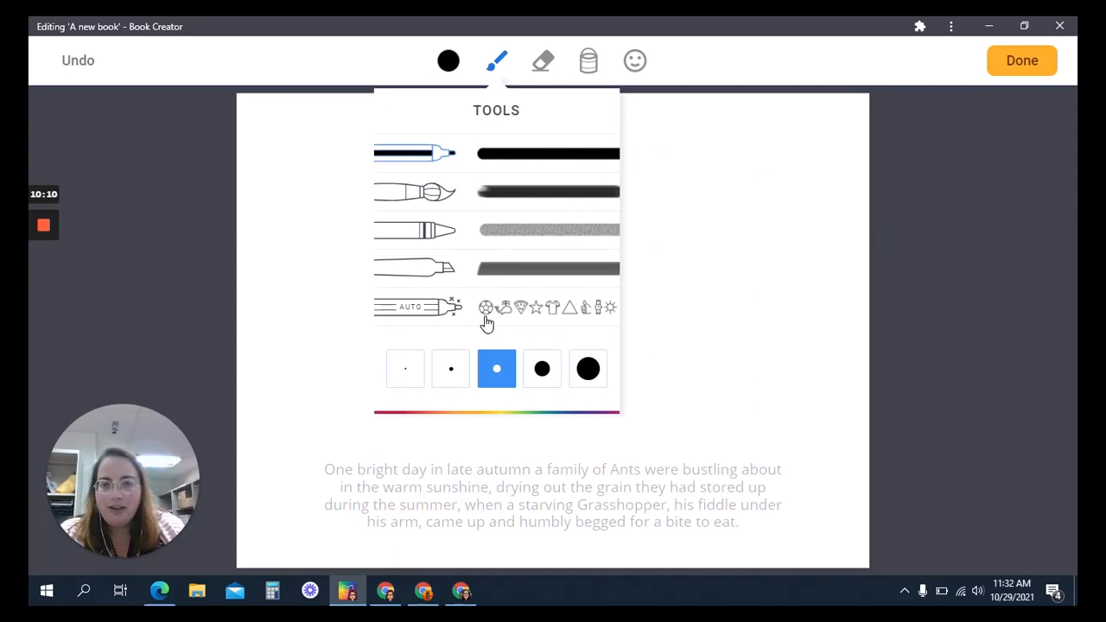
{"action": "left_click", "coordinate": [484, 316]}
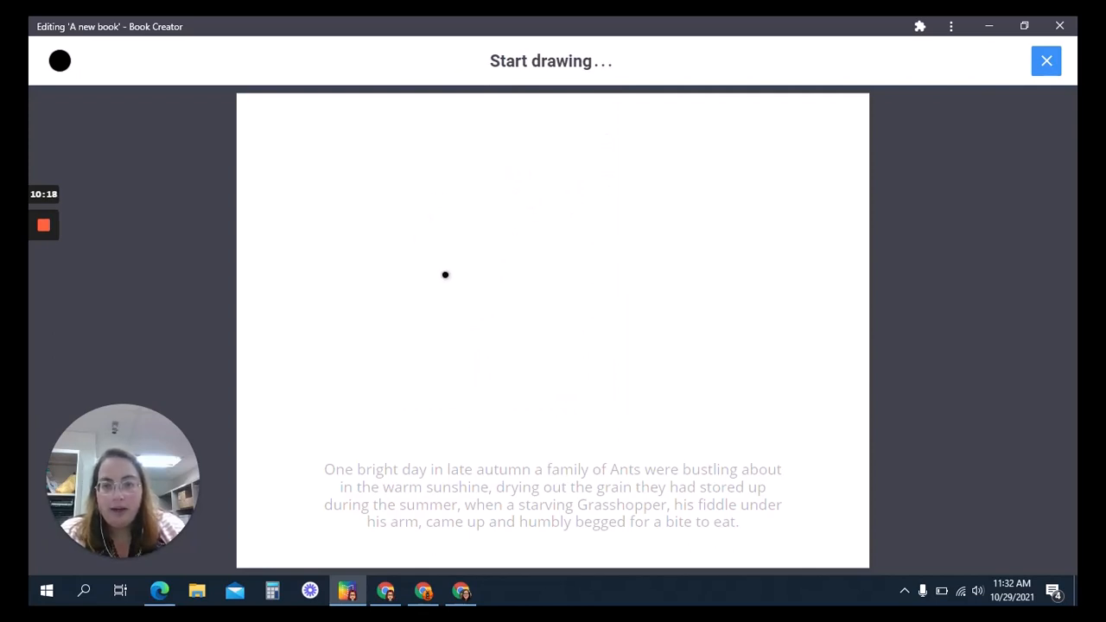
{"action": "left_click_drag", "start_coordinate": [445, 268], "coordinate": [472, 286]}
{"action": "left_click_drag", "start_coordinate": [472, 286], "coordinate": [522, 259]}
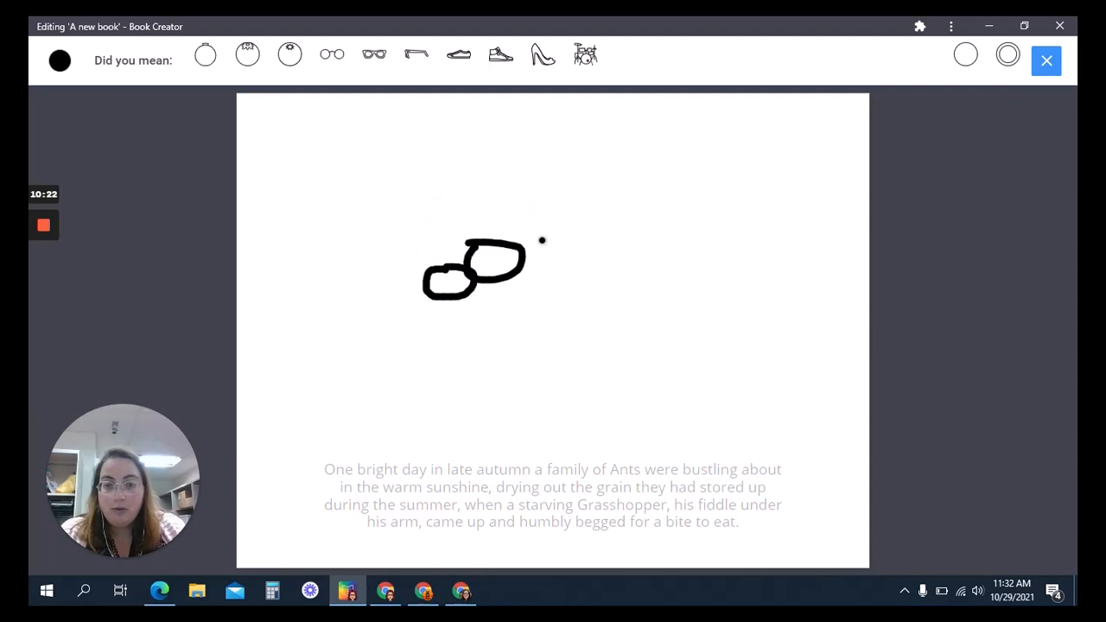
{"action": "left_click_drag", "start_coordinate": [541, 222], "coordinate": [522, 216]}
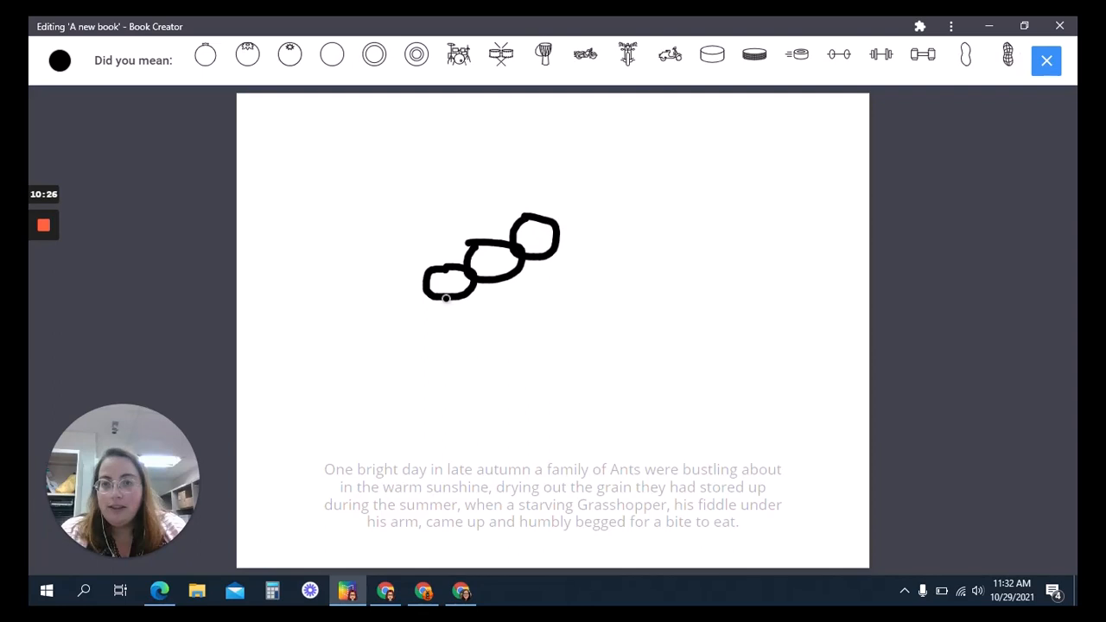
{"action": "mouse_move", "coordinate": [444, 298]}
{"action": "left_mouse_down"}
{"action": "mouse_move", "coordinate": [445, 310]}
{"action": "mouse_move", "coordinate": [467, 306]}
{"action": "left_mouse_up"}
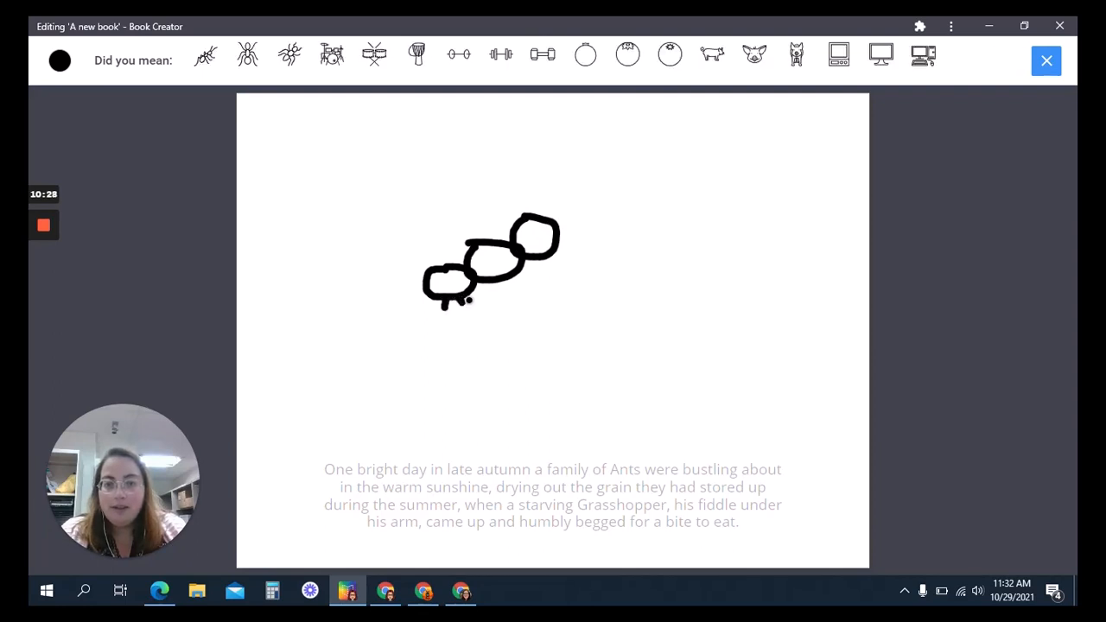
{"action": "mouse_move", "coordinate": [506, 271]}
{"action": "left_mouse_down"}
{"action": "mouse_move", "coordinate": [507, 292]}
{"action": "mouse_move", "coordinate": [526, 273]}
{"action": "mouse_move", "coordinate": [559, 269]}
{"action": "mouse_move", "coordinate": [566, 242]}
{"action": "mouse_move", "coordinate": [577, 247]}
{"action": "left_mouse_up"}
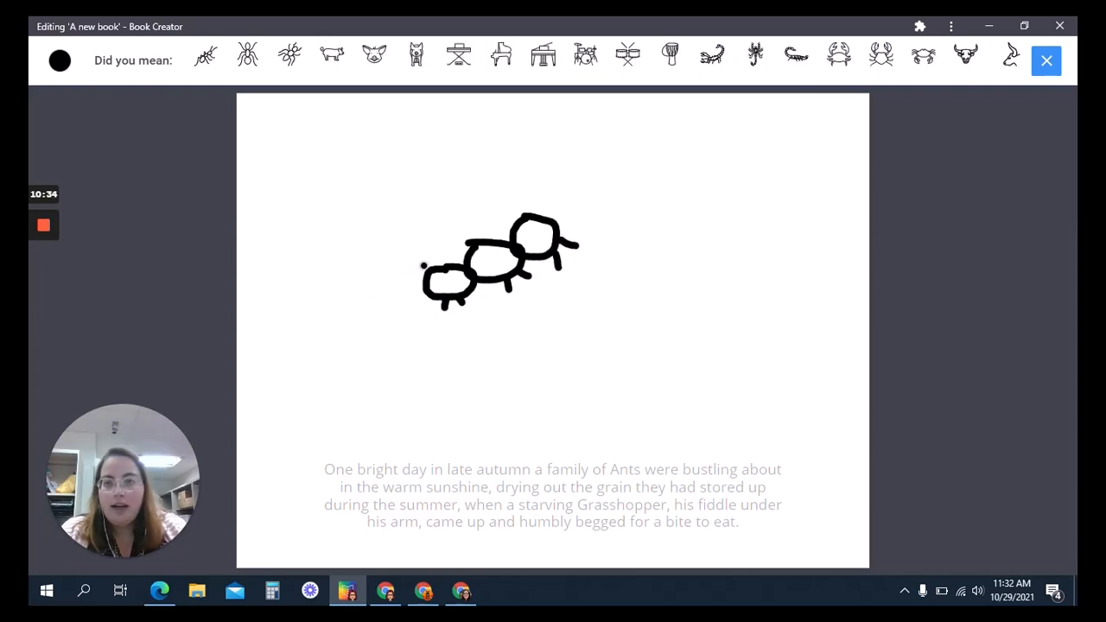
Replace the sketch with the suggested ant drawing, move it toward the left side of the page, and finish drawing.
{"action": "left_click", "coordinate": [208, 57]}
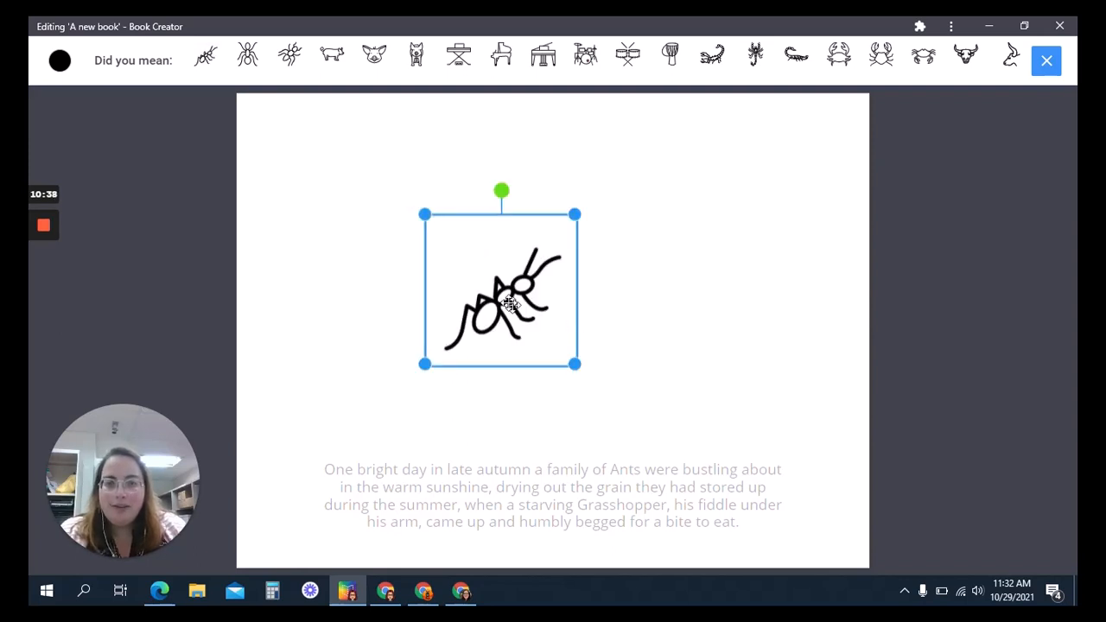
{"action": "left_click_drag", "start_coordinate": [408, 303], "coordinate": [357, 304]}
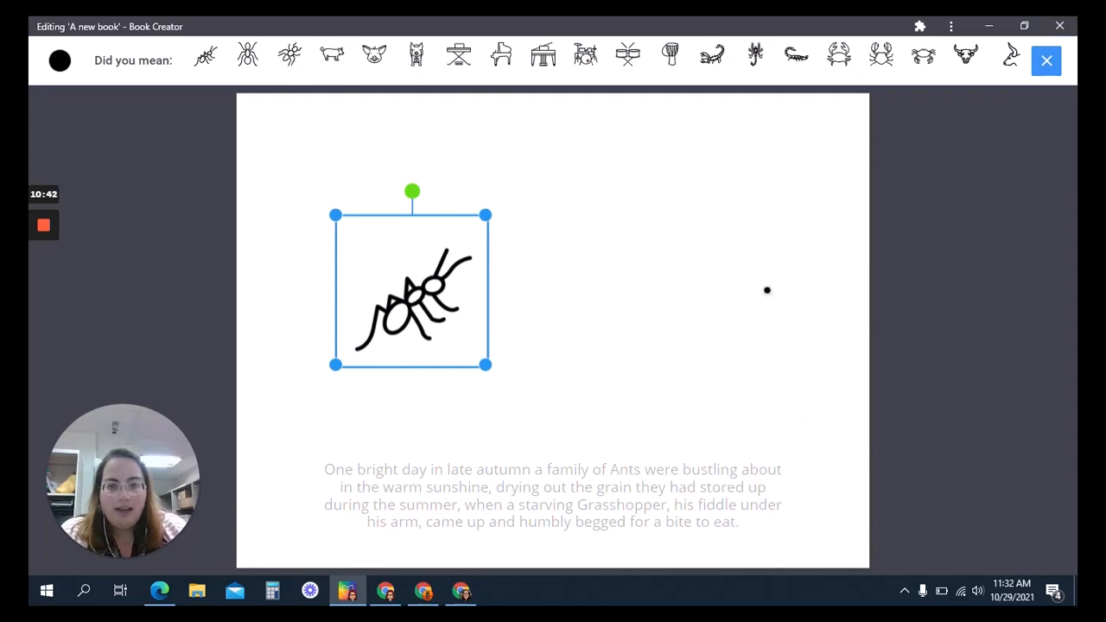
{"action": "left_click", "coordinate": [1047, 60]}
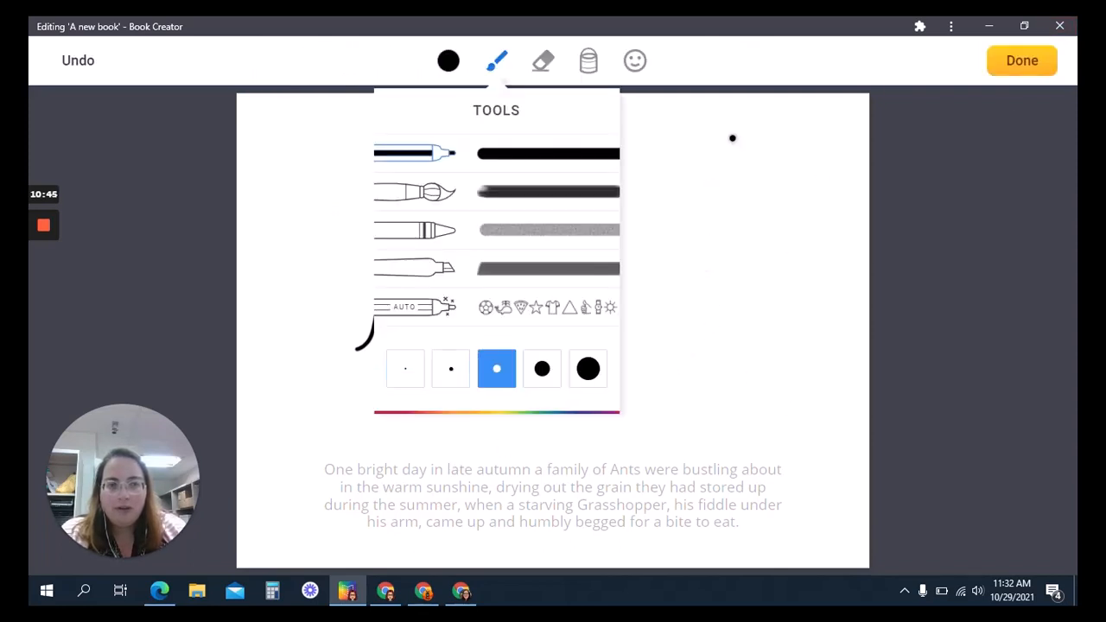
{"action": "left_click", "coordinate": [1016, 64]}
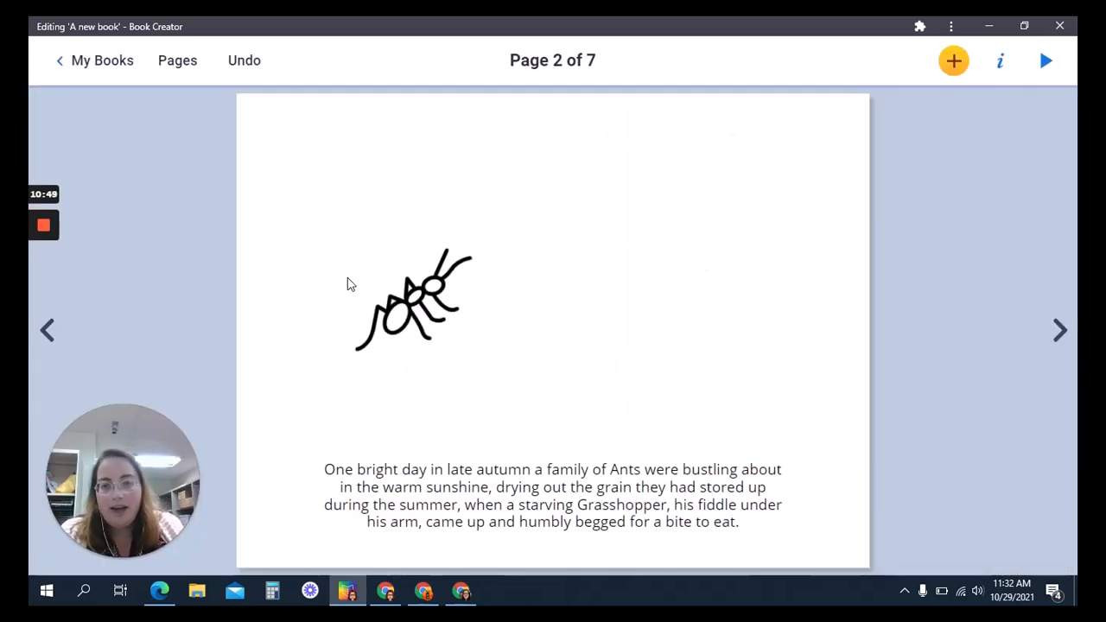
Copy the ant drawing on page 2.
{"action": "left_click", "coordinate": [451, 323]}
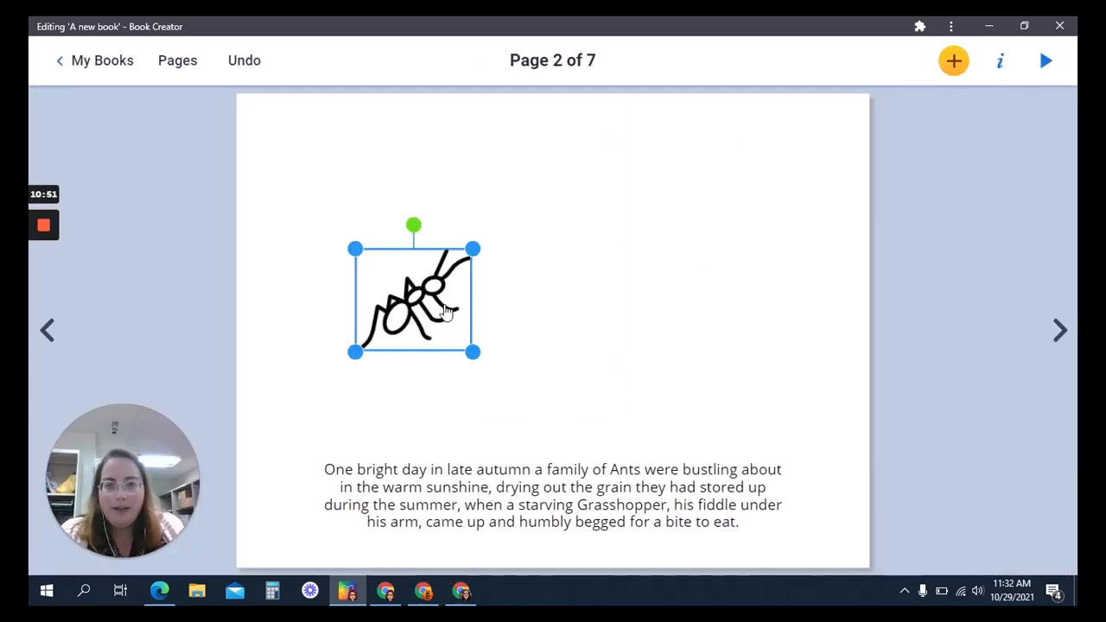
{"action": "right_click", "coordinate": [445, 304]}
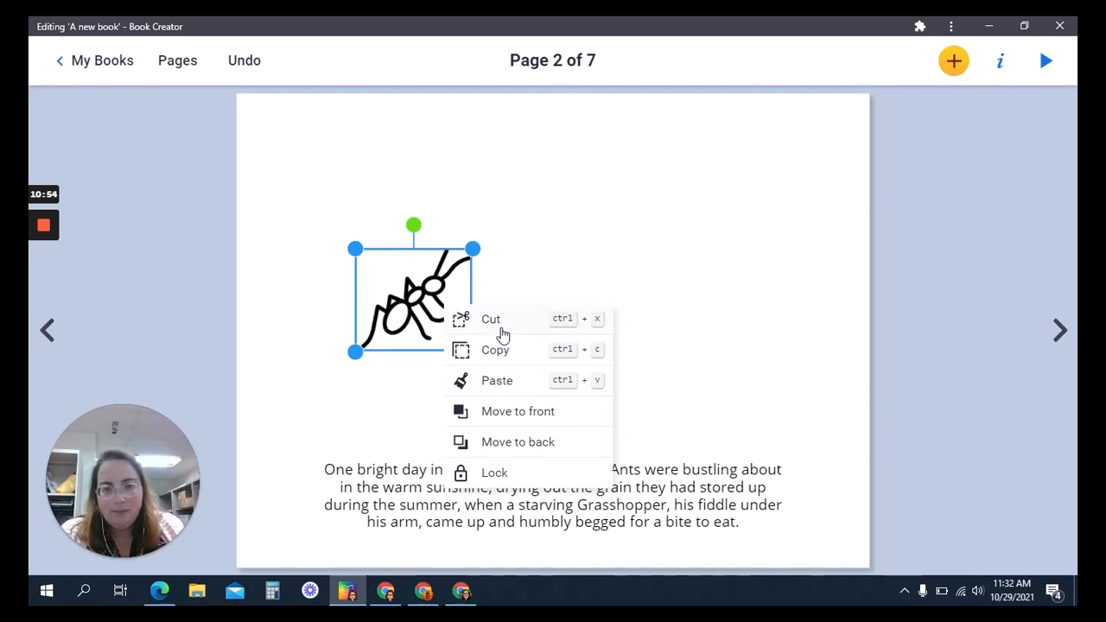
{"action": "left_click", "coordinate": [500, 351]}
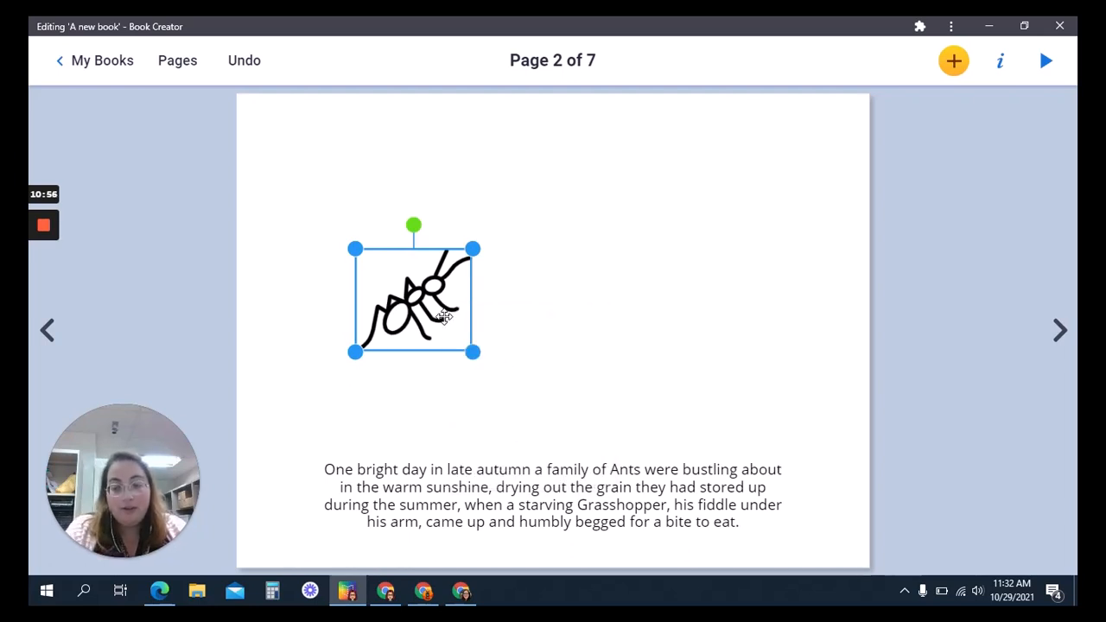
Paste three more ants on page 2 and spread them around the original as a loose group.
{"action": "key", "text": "ctrl+v"}
{"action": "key", "text": "ctrl+v"}
{"action": "key", "text": "ctrl+v"}
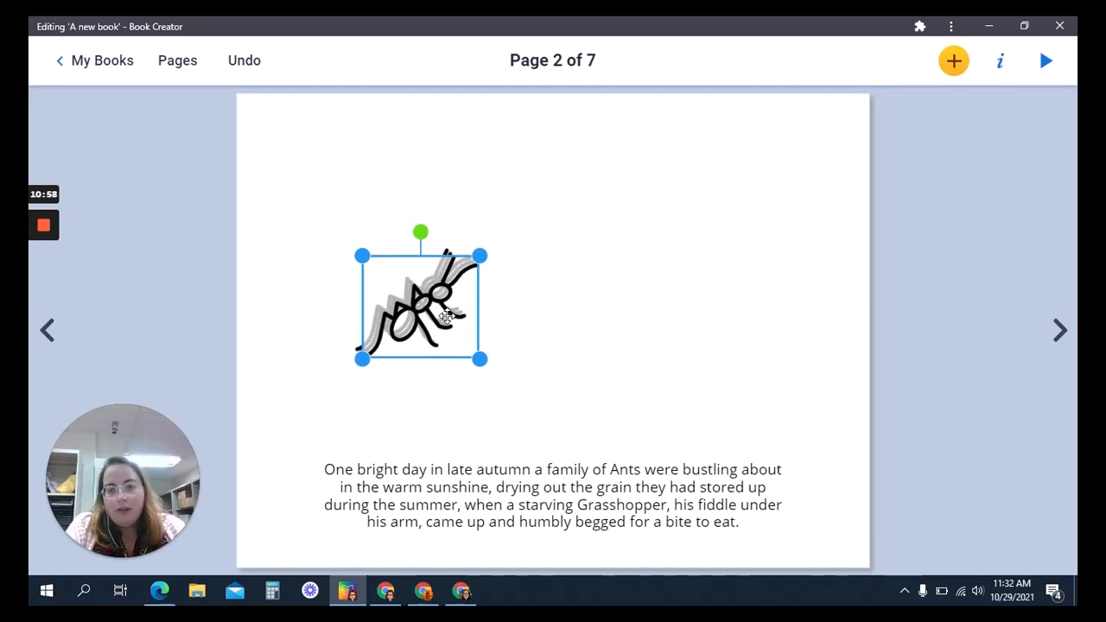
{"action": "left_click_drag", "start_coordinate": [446, 316], "coordinate": [527, 323]}
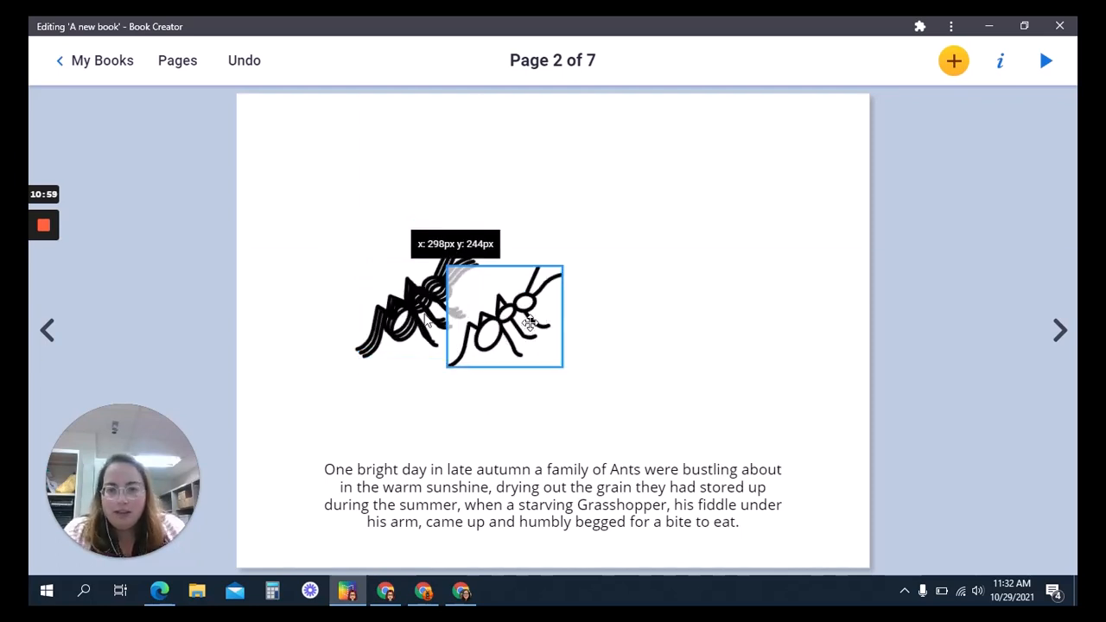
{"action": "left_click_drag", "start_coordinate": [414, 330], "coordinate": [348, 286]}
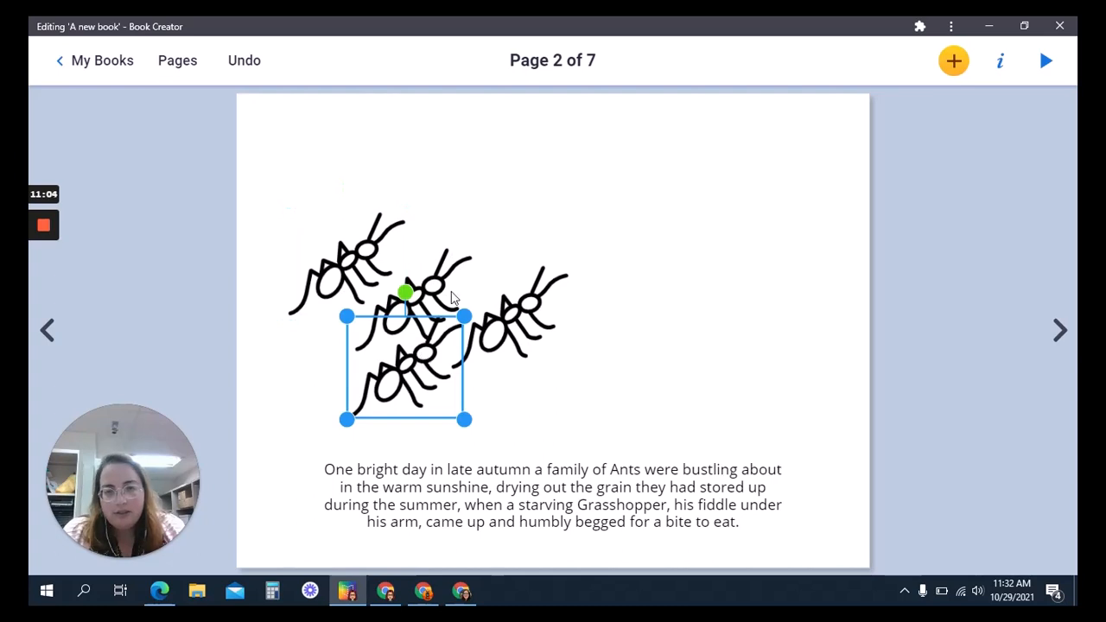
{"action": "left_click", "coordinate": [642, 284]}
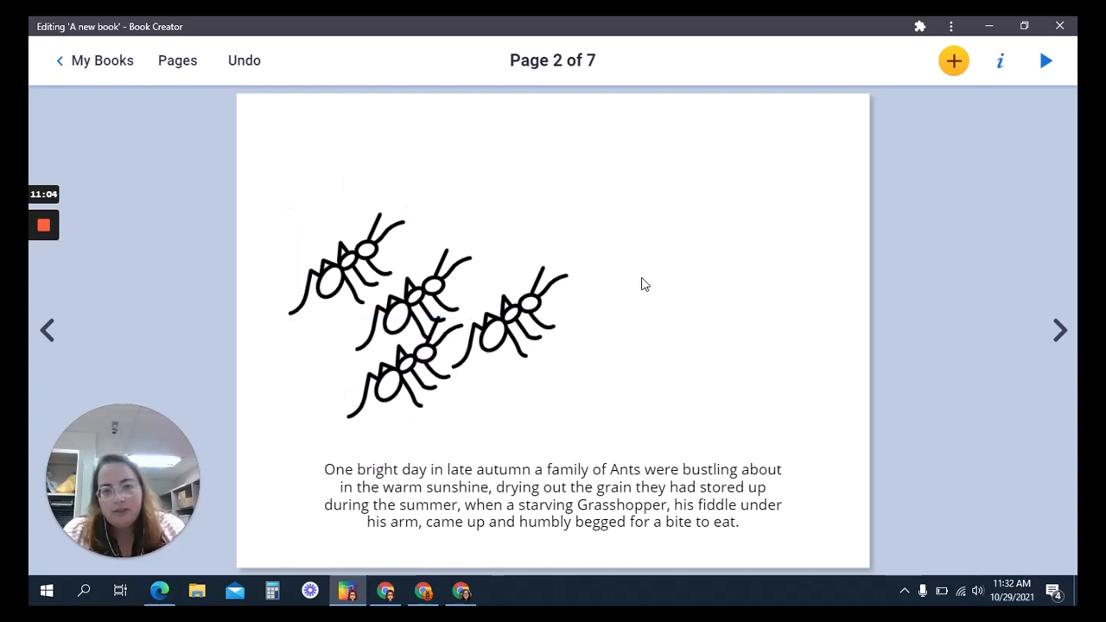
Search for "grasshopper clipart" images and add the black-and-white side-view grasshopper drawing to page 2.
{"action": "left_click", "coordinate": [957, 65]}
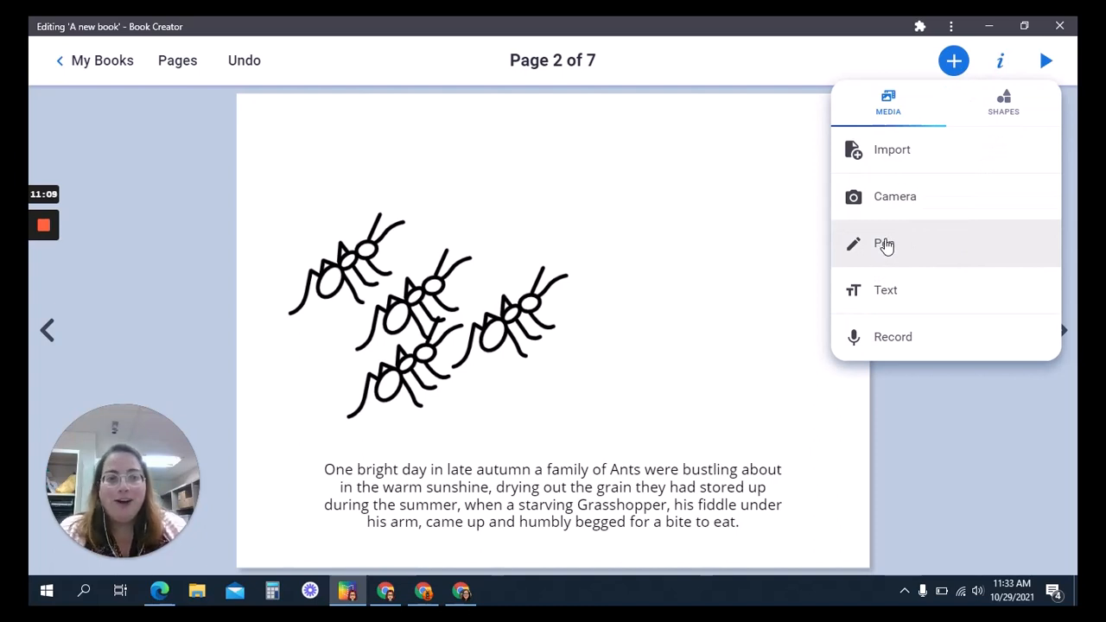
{"action": "left_click", "coordinate": [889, 166]}
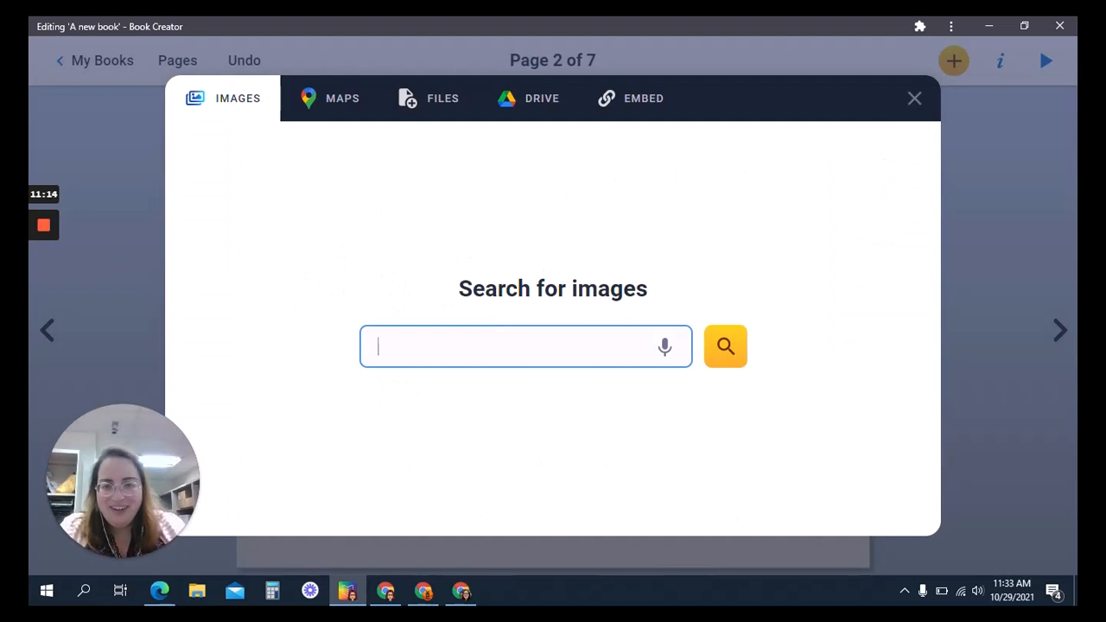
{"action": "type", "text": "grassh"}
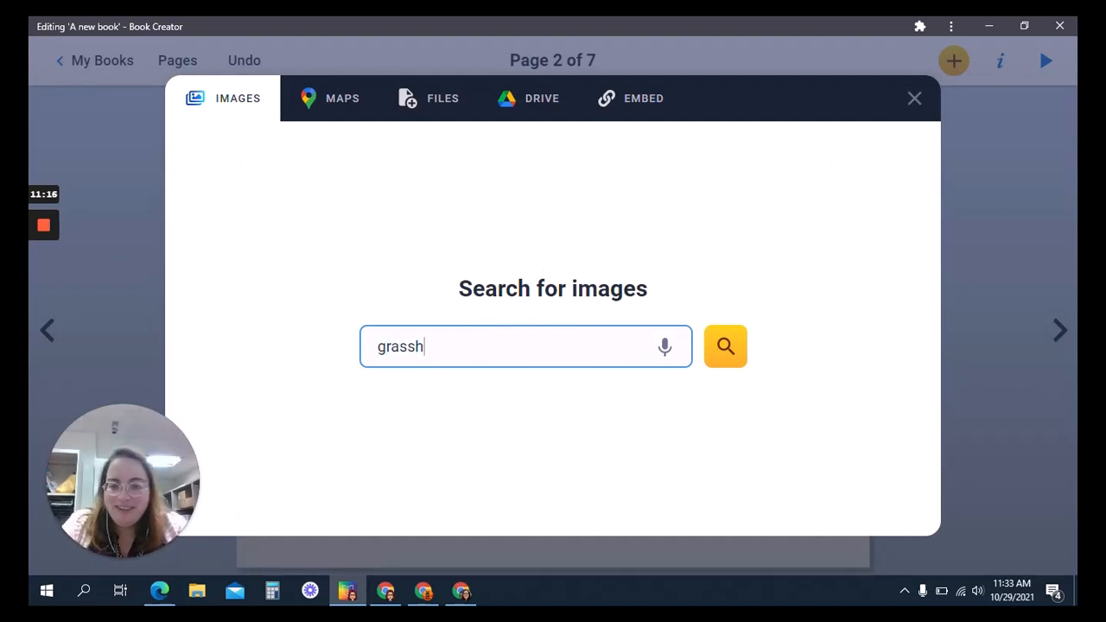
{"action": "type", "text": "opper clipart"}
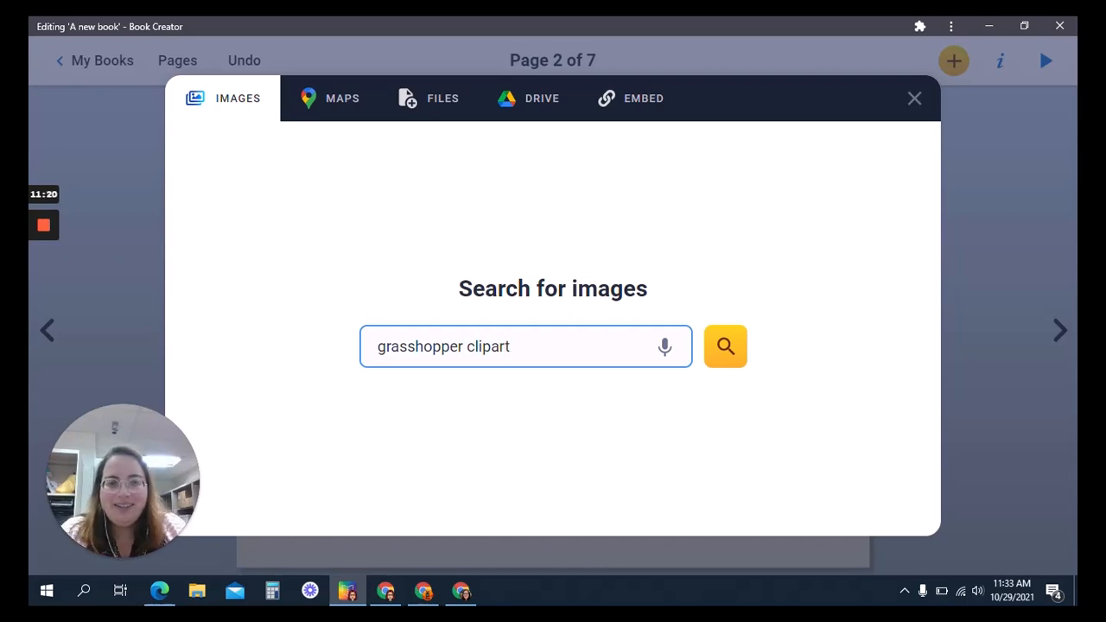
{"action": "left_click", "coordinate": [726, 345]}
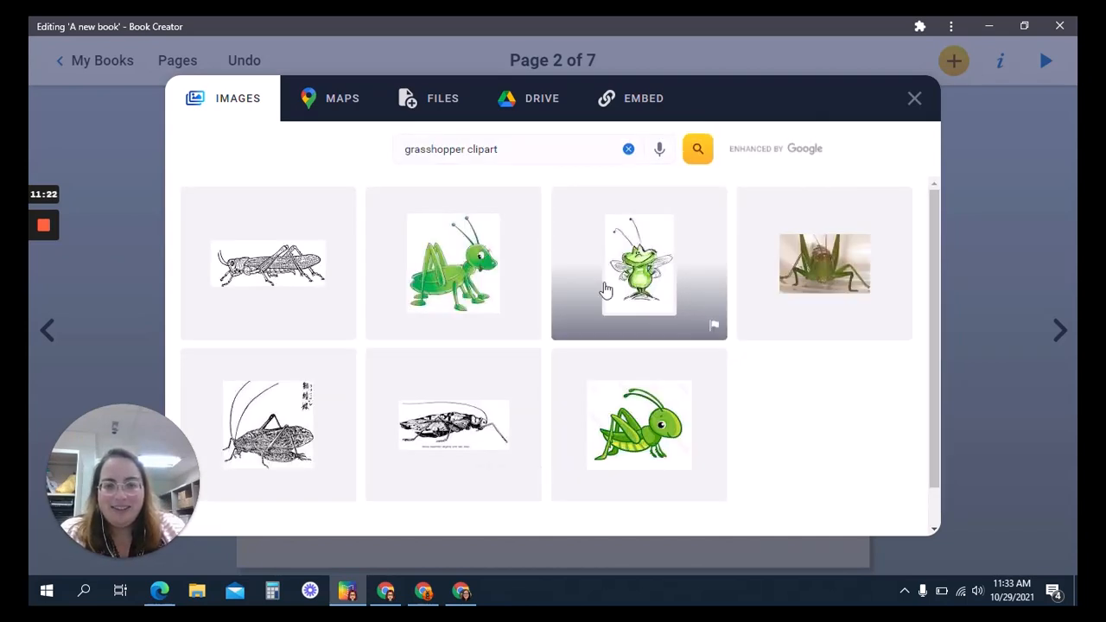
{"action": "left_click", "coordinate": [295, 262]}
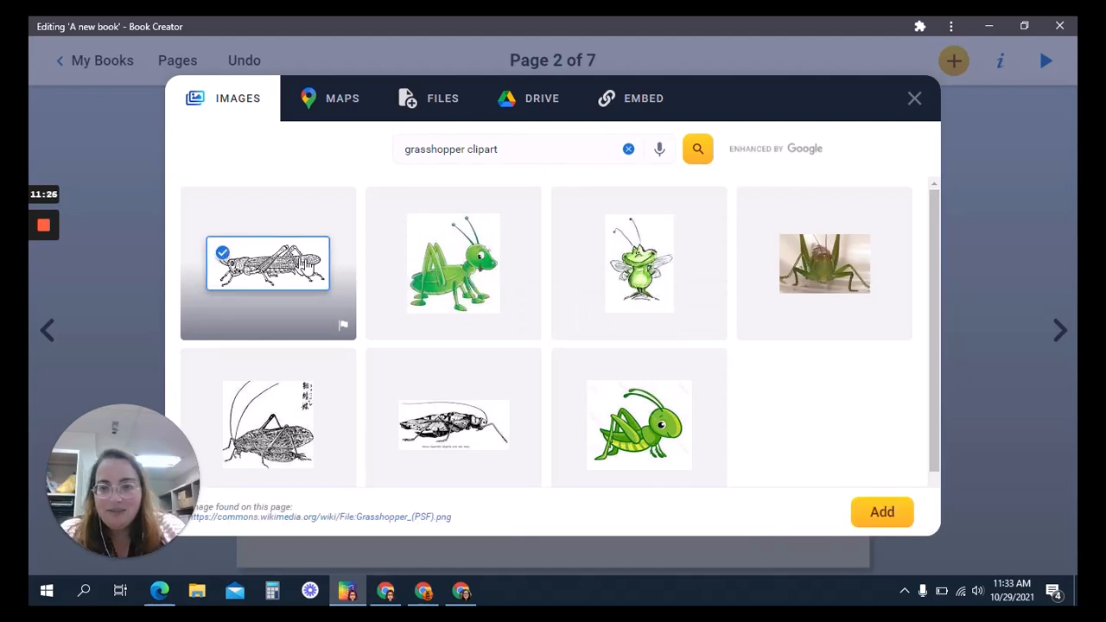
{"action": "left_click", "coordinate": [866, 504]}
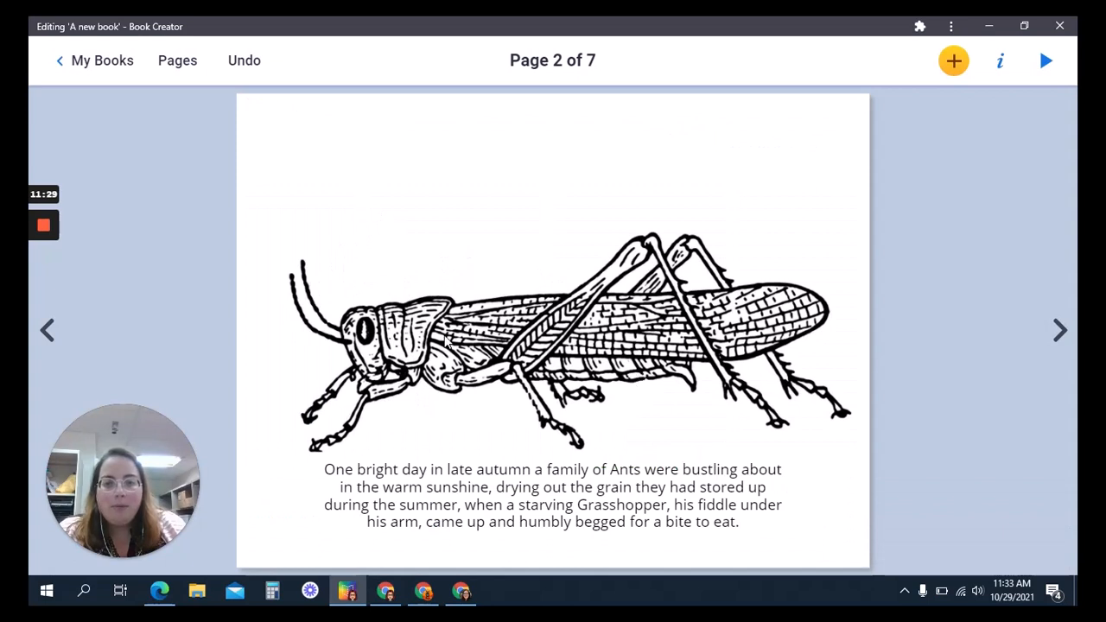
Shrink the grasshopper image, place it to the right of the ants, and rotate it clockwise so its head is raised.
{"action": "left_click", "coordinate": [396, 318]}
{"action": "left_click_drag", "start_coordinate": [250, 210], "coordinate": [577, 322]}
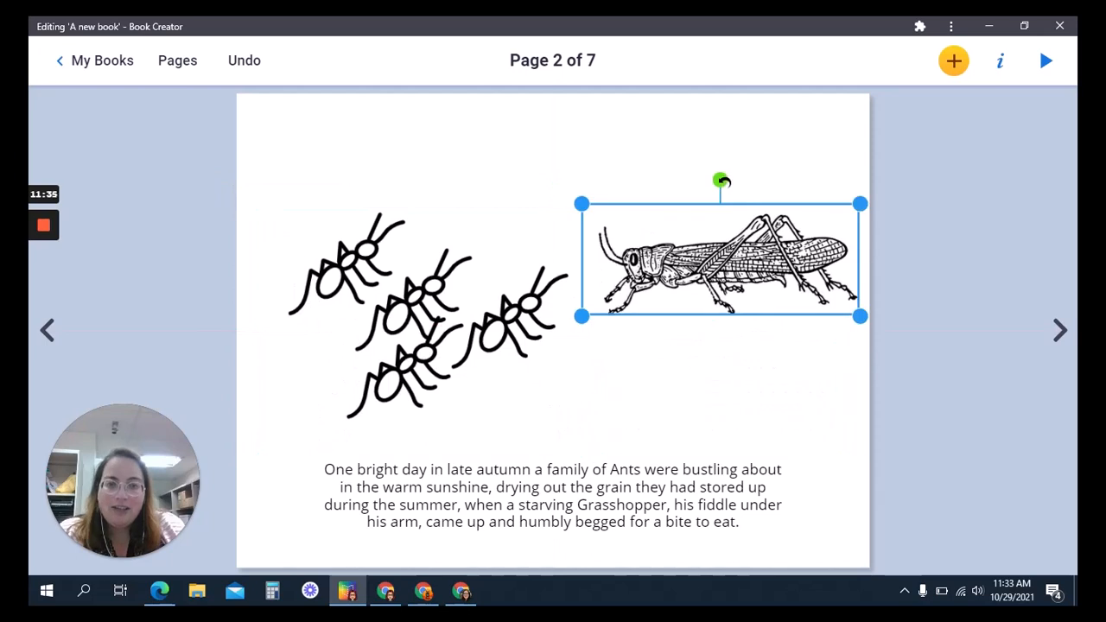
{"action": "left_click_drag", "start_coordinate": [722, 181], "coordinate": [754, 187]}
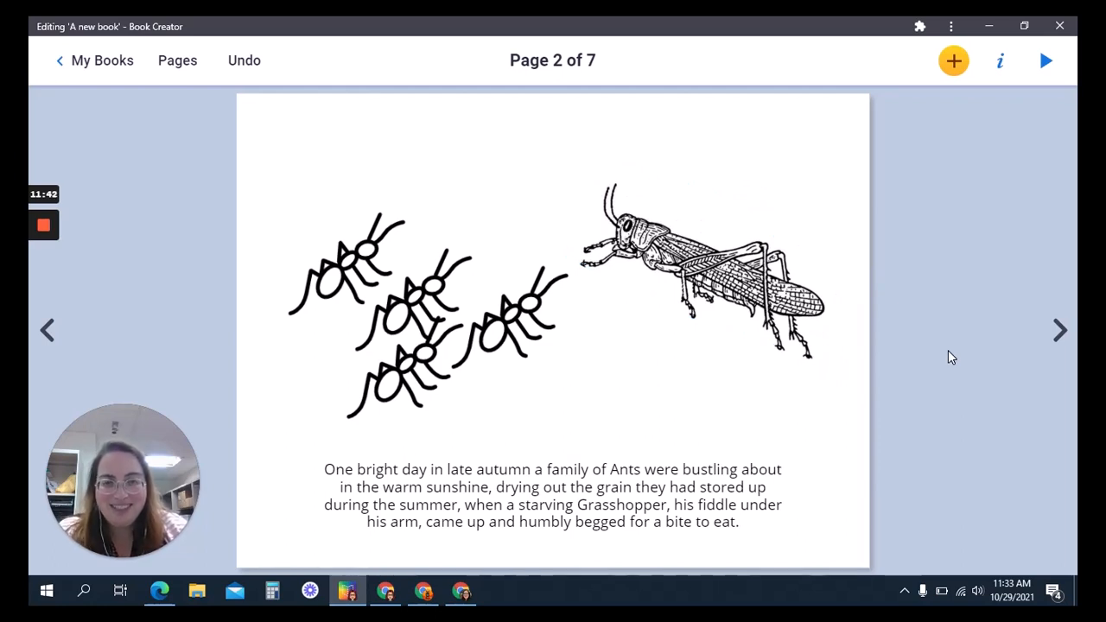
{"action": "left_click", "coordinate": [753, 273]}
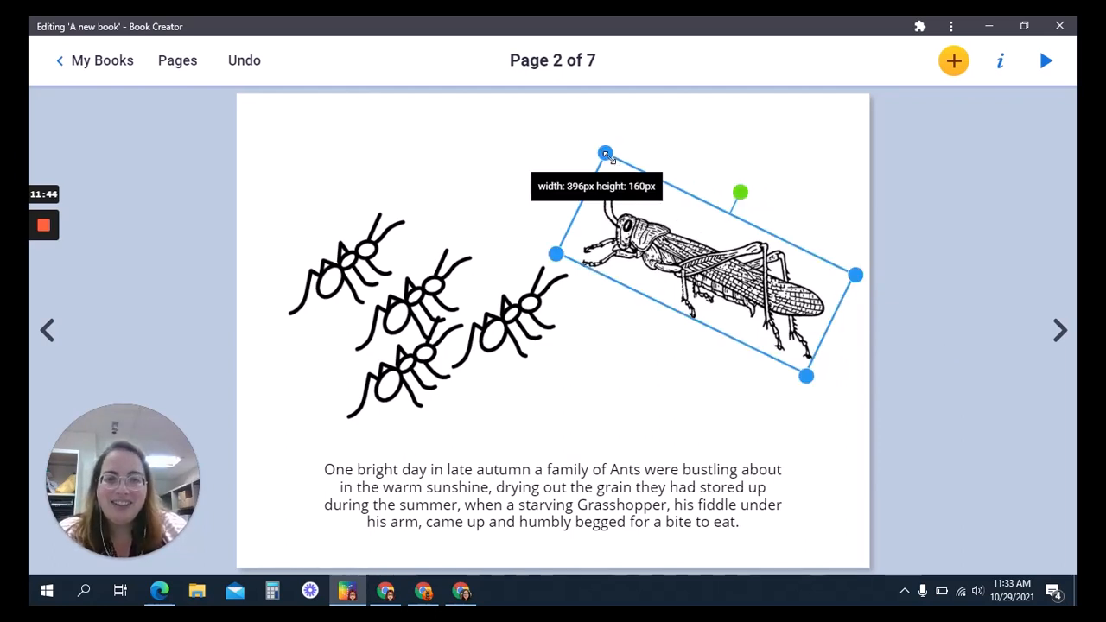
{"action": "left_click_drag", "start_coordinate": [605, 154], "coordinate": [639, 190]}
{"action": "left_click", "coordinate": [916, 286]}
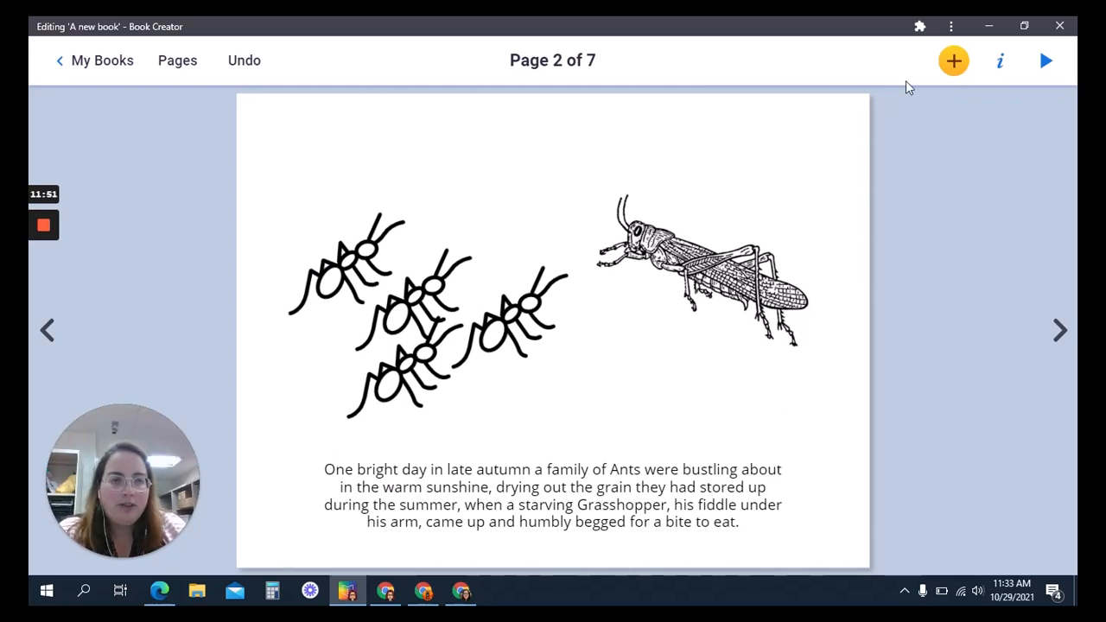
Search for "background outside clipart" images and look through the results for a suitable outdoor scene.
{"action": "left_click", "coordinate": [950, 62]}
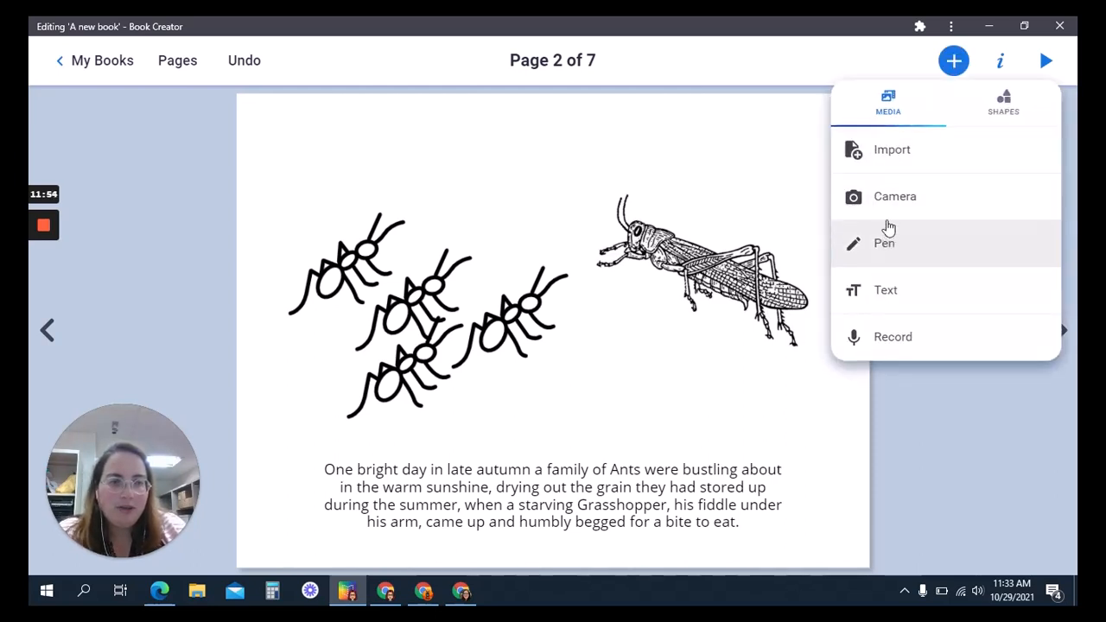
{"action": "left_click", "coordinate": [892, 152]}
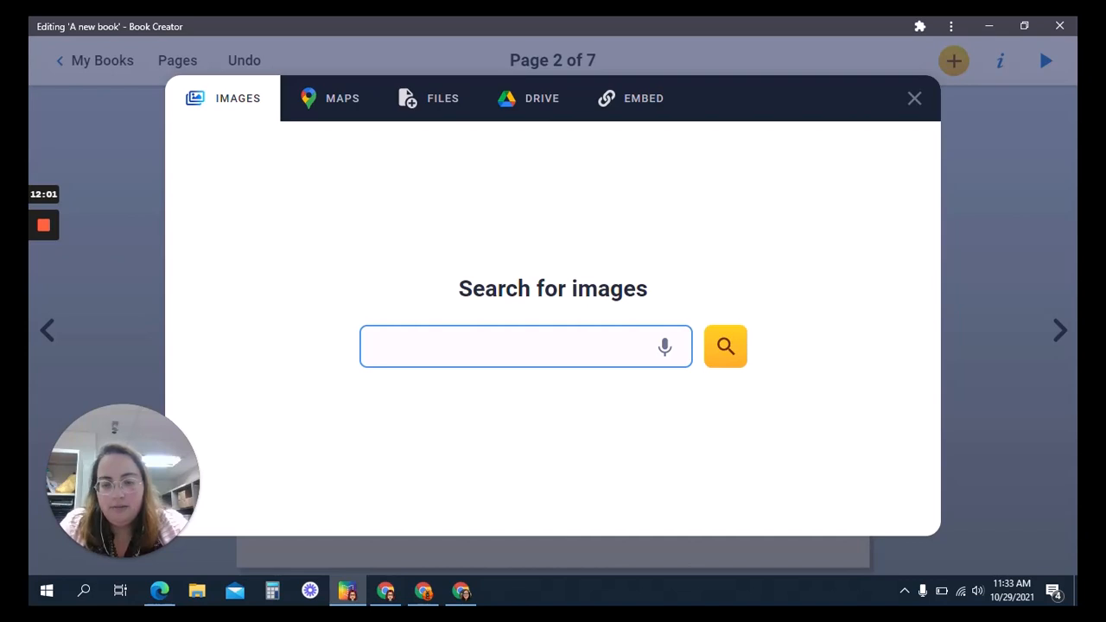
{"action": "type", "text": "backgroiu"}
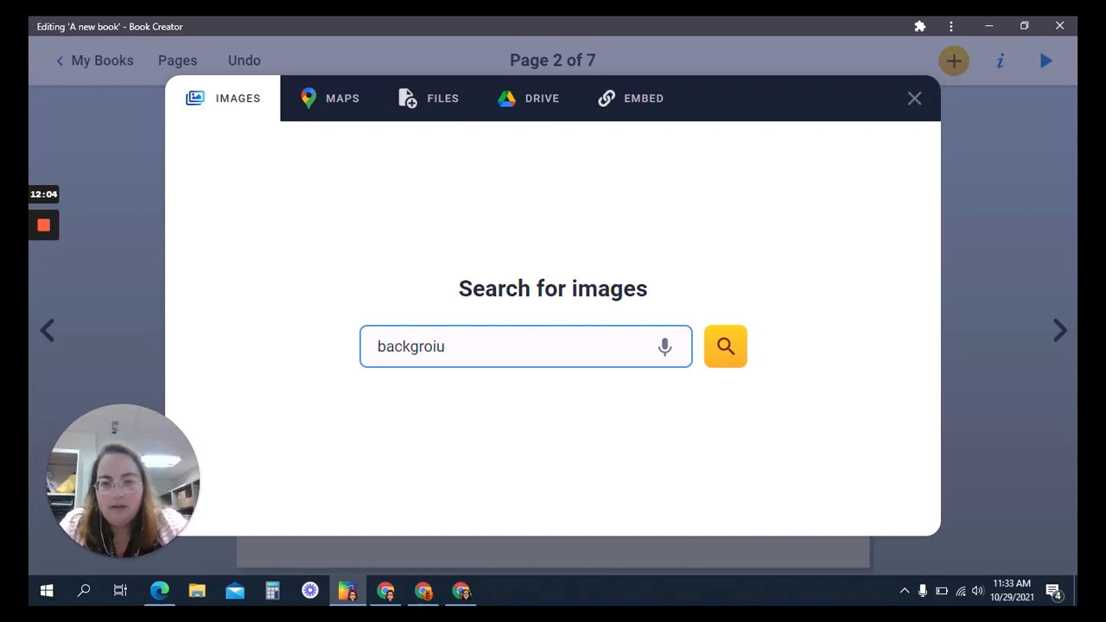
{"action": "key", "text": "BackSpace"}
{"action": "key", "text": "BackSpace"}
{"action": "type", "text": "und ou"}
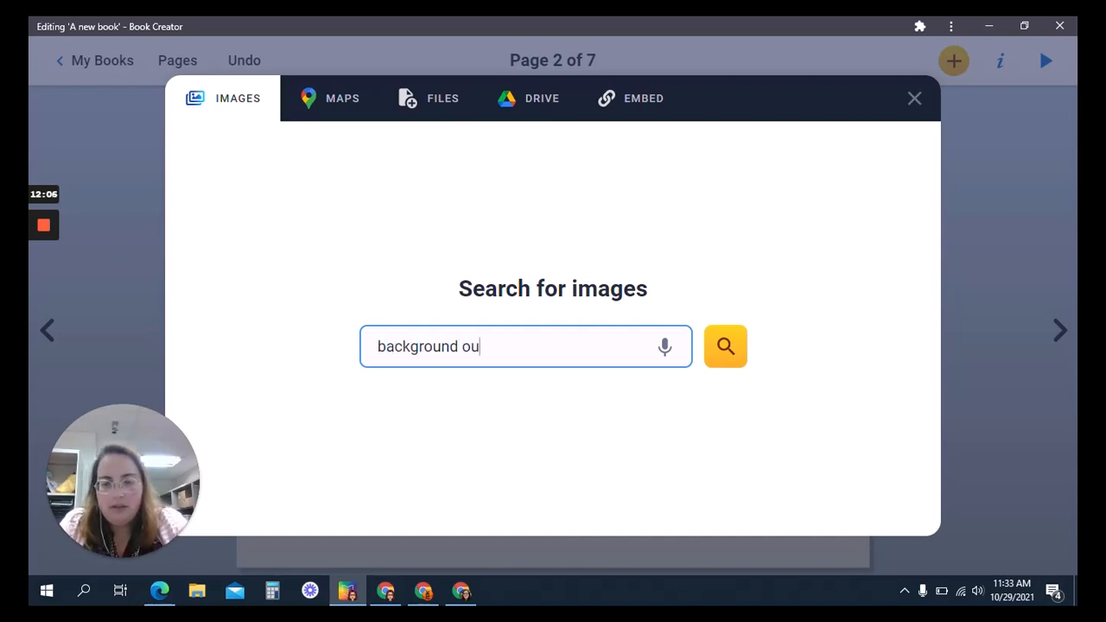
{"action": "type", "text": "tside "}
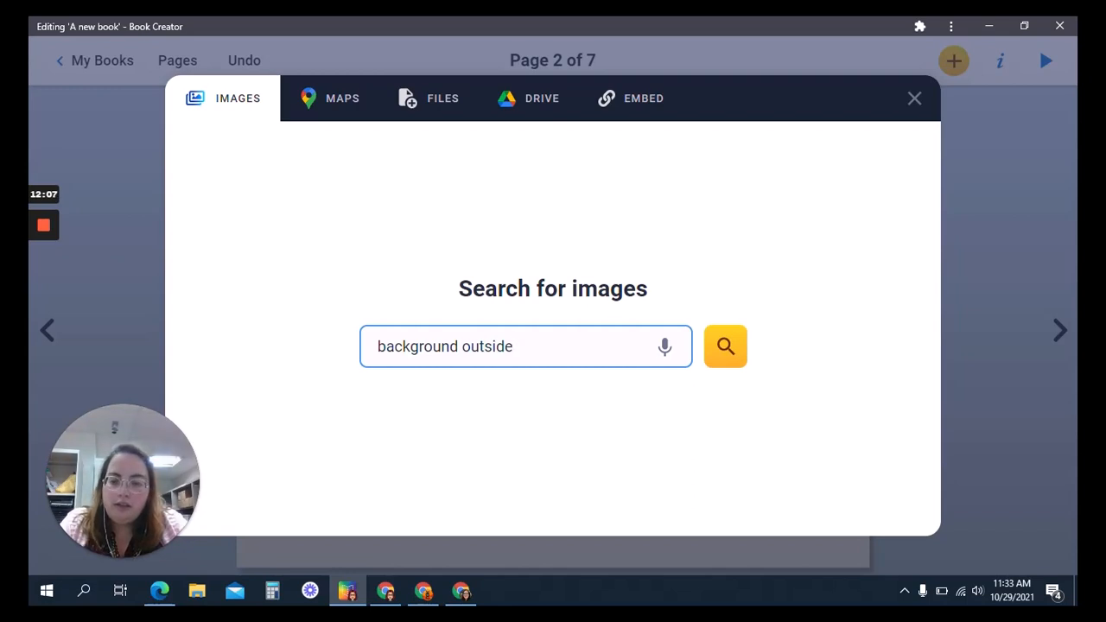
{"action": "type", "text": "clipart"}
{"action": "key", "text": "Return"}
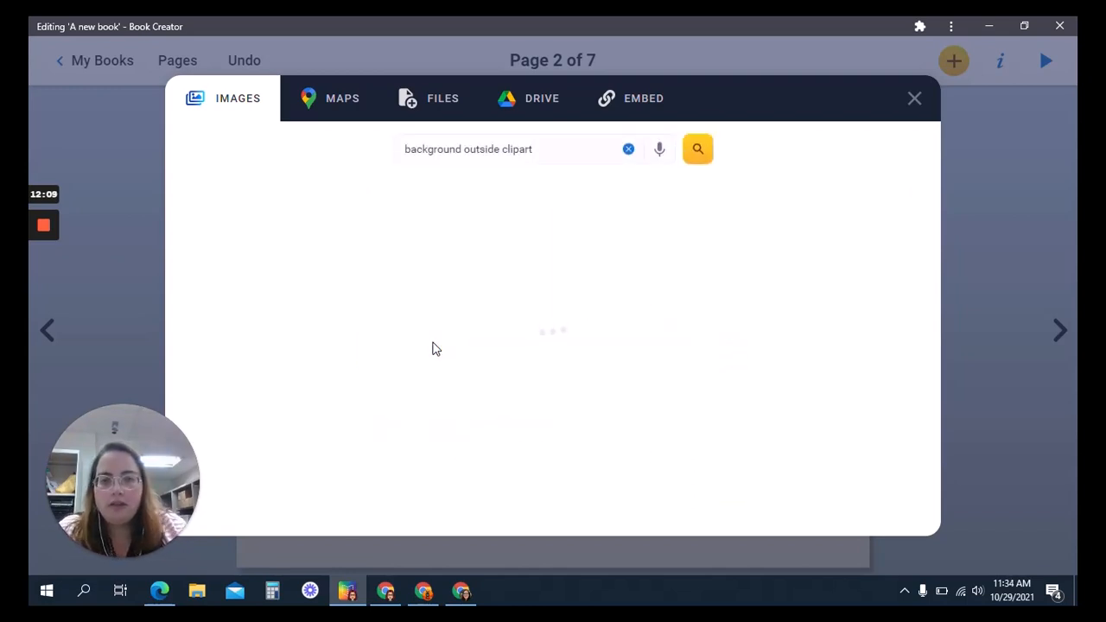
{"action": "scroll", "coordinate": [627, 385], "scroll_direction": "down", "scroll_amount": 2}
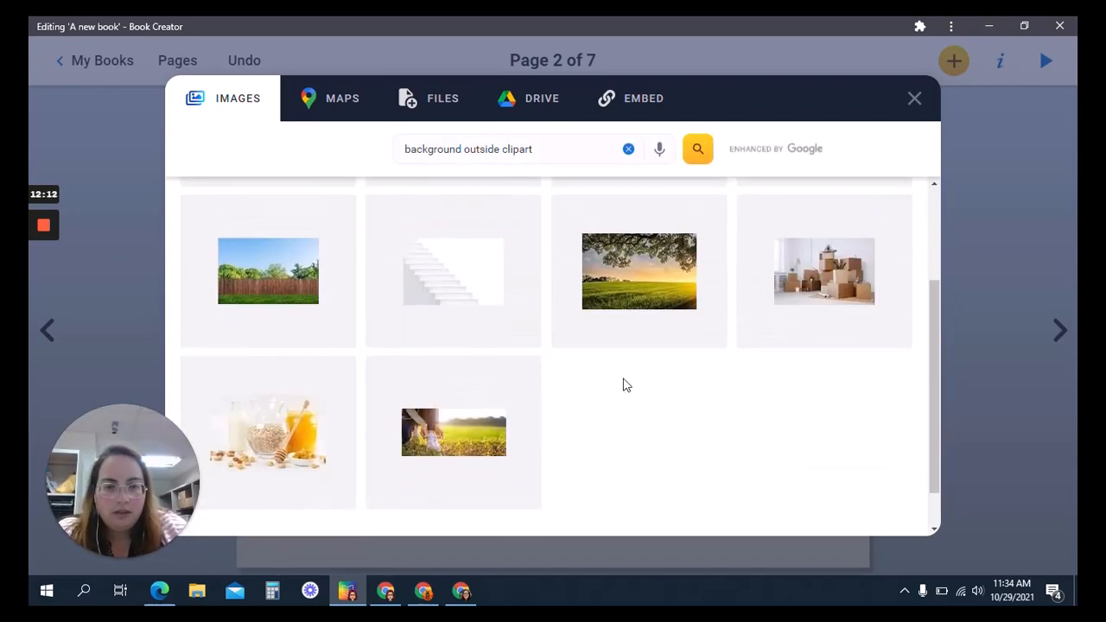
{"action": "scroll", "coordinate": [570, 380], "scroll_direction": "down", "scroll_amount": 1}
{"action": "scroll", "coordinate": [523, 293], "scroll_direction": "up", "scroll_amount": 3}
Search for "cartoon background" images and add the green park scene with trees, clouds and sun to page 2.
{"action": "left_click", "coordinate": [536, 148]}
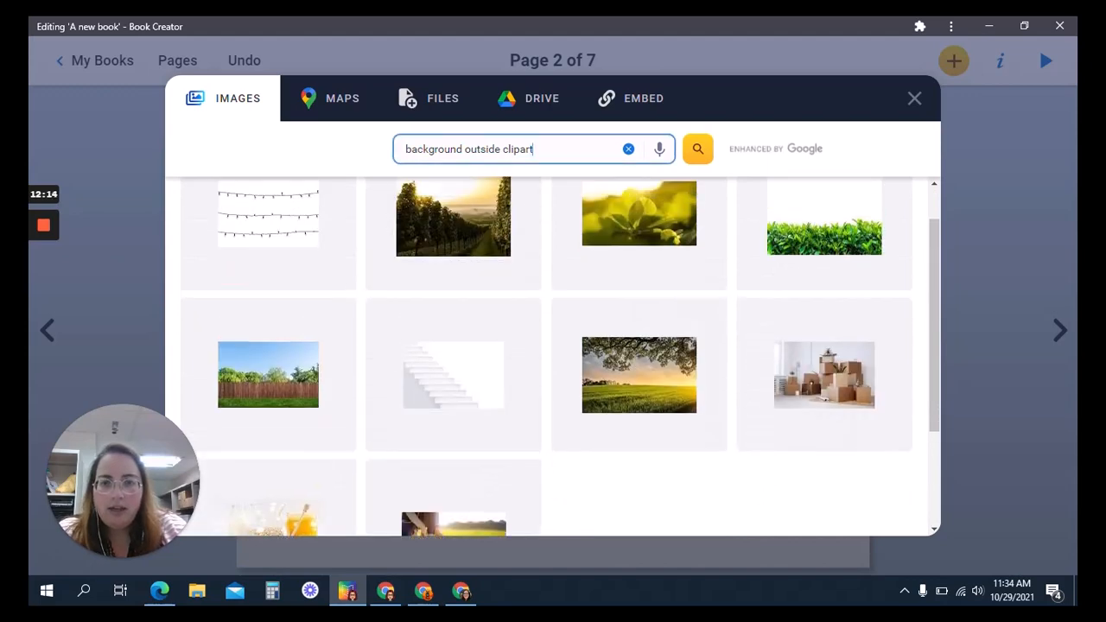
{"action": "left_click_drag", "start_coordinate": [534, 148], "coordinate": [377, 148]}
{"action": "type", "text": "car"}
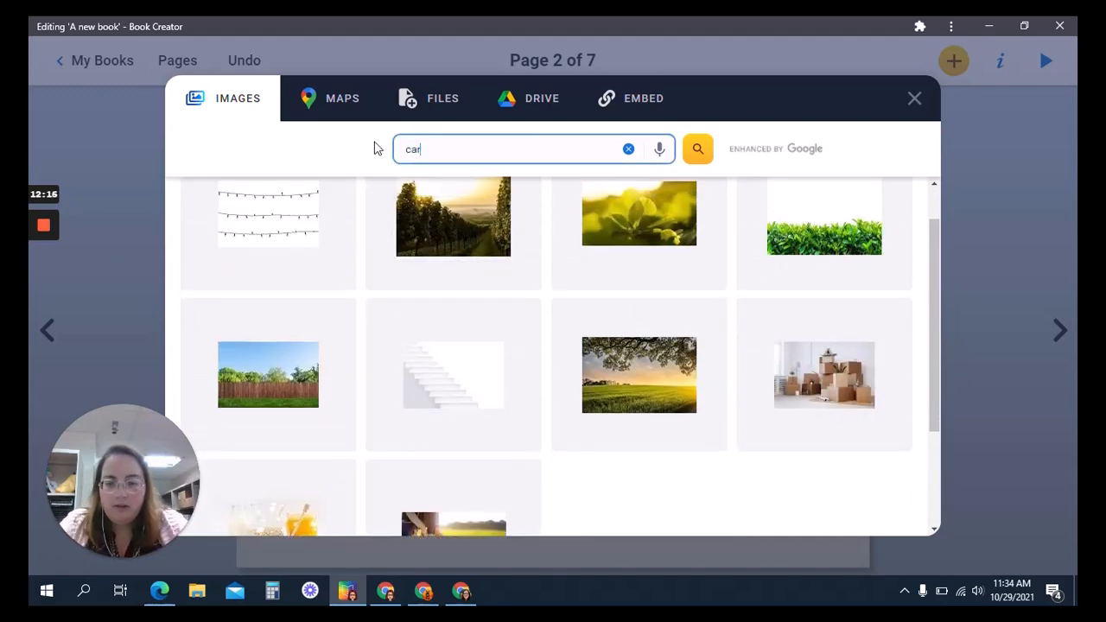
{"action": "type", "text": "toon backgrou"}
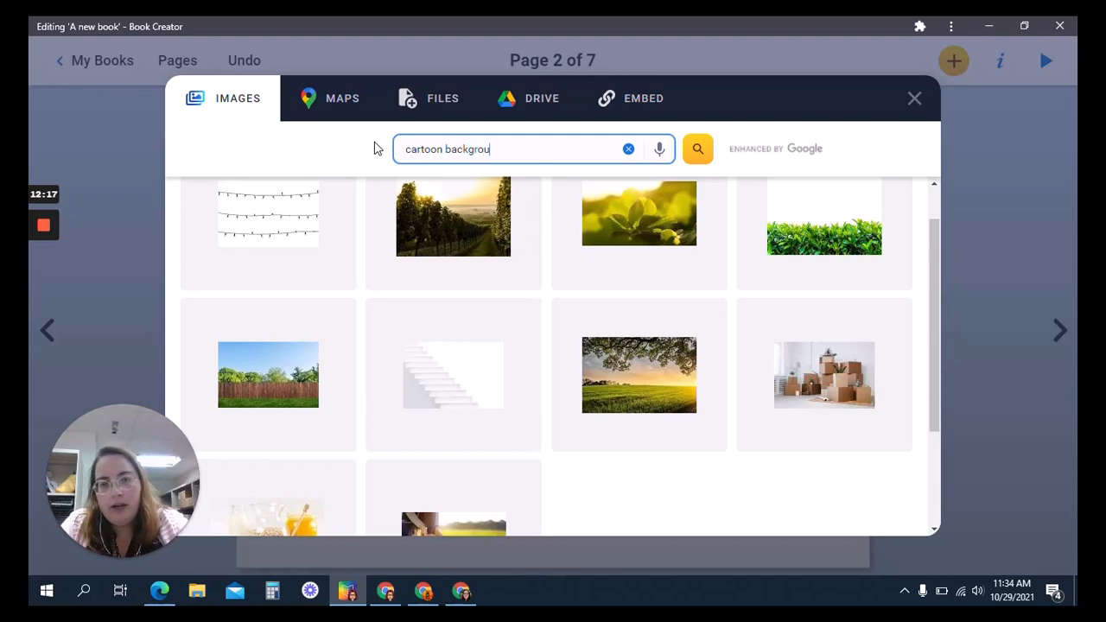
{"action": "type", "text": "nd"}
{"action": "key", "text": "Return"}
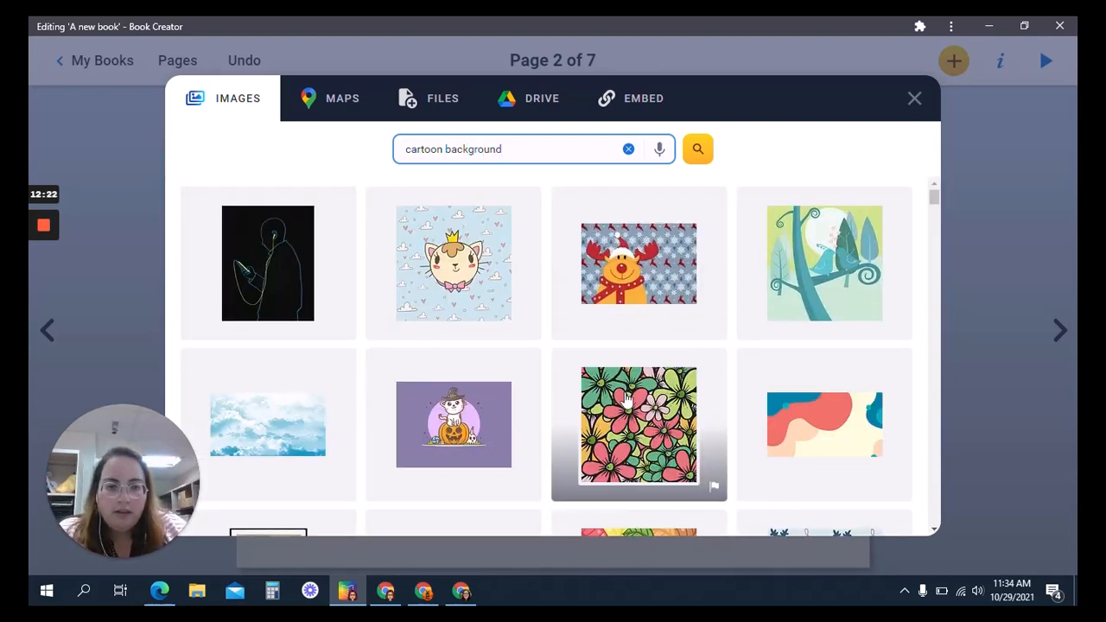
{"action": "scroll", "coordinate": [626, 397], "scroll_direction": "down", "scroll_amount": 5}
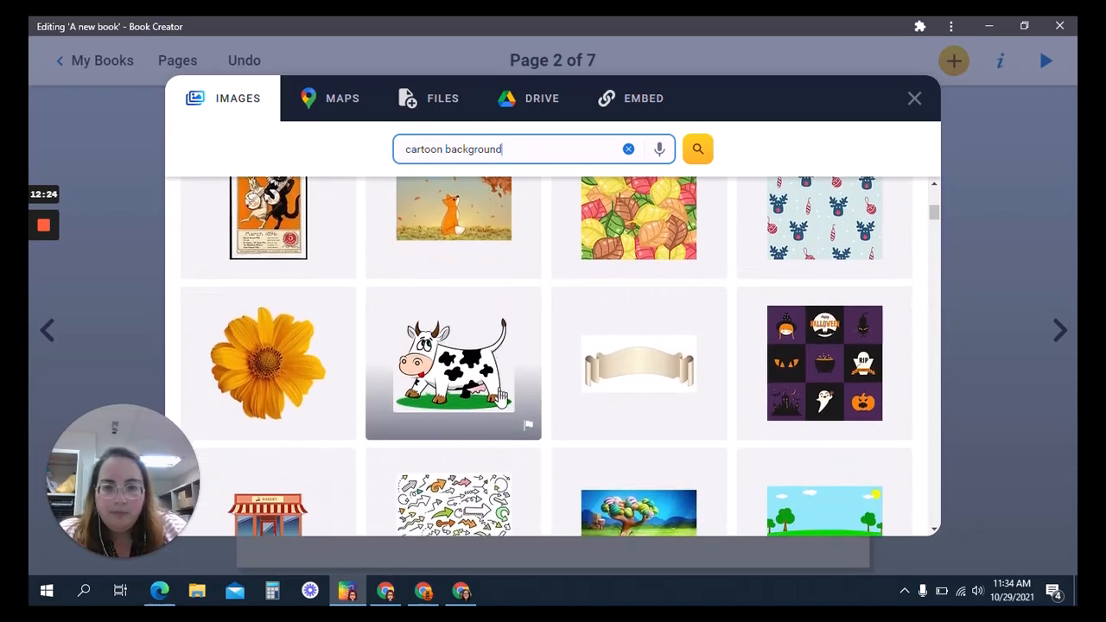
{"action": "scroll", "coordinate": [504, 372], "scroll_direction": "down", "scroll_amount": 2}
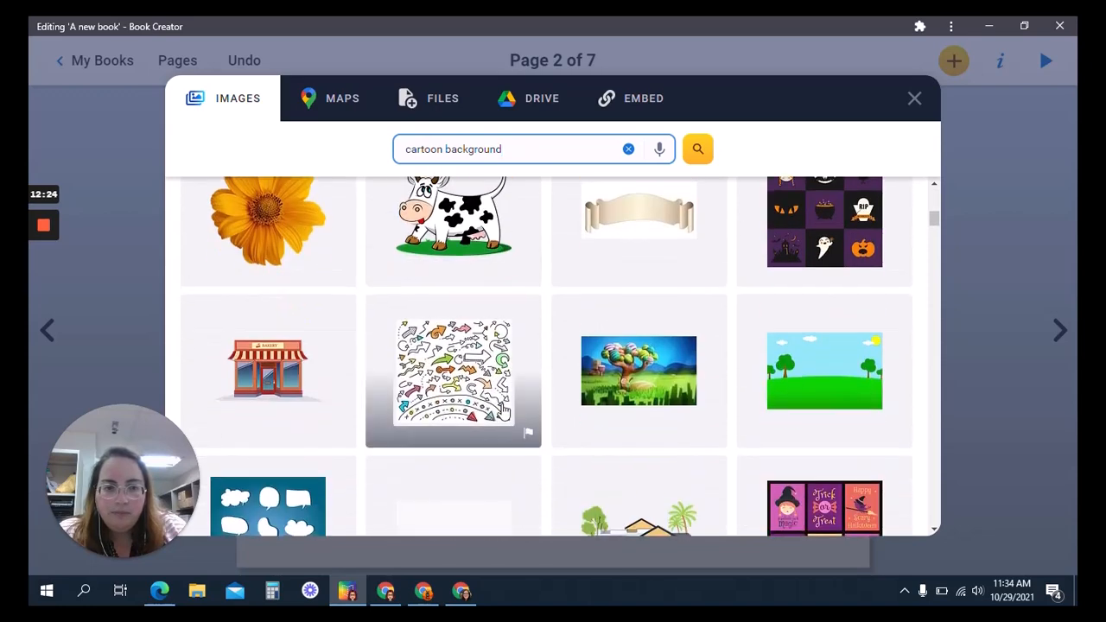
{"action": "left_click", "coordinate": [848, 386]}
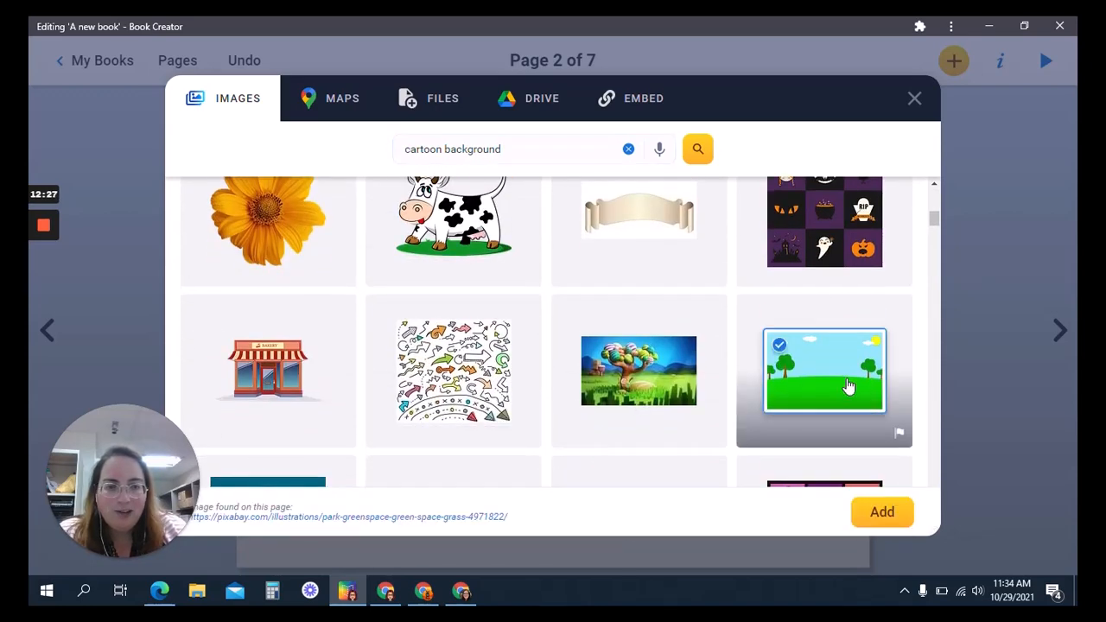
{"action": "left_click", "coordinate": [877, 512]}
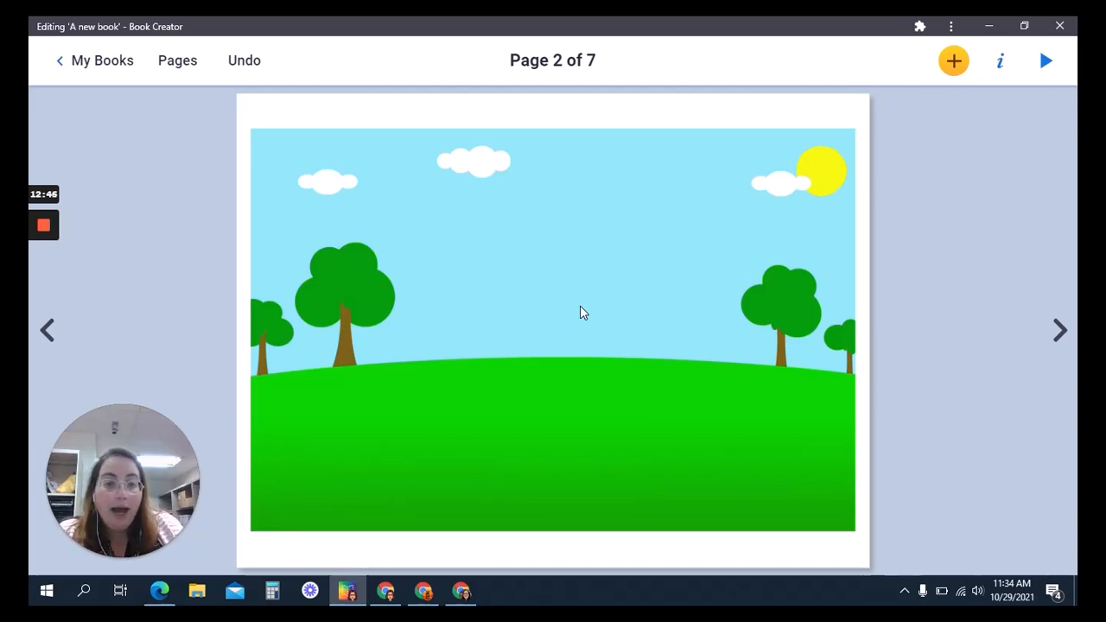
Send the park scene behind the ants, grasshopper and paragraph, and shift it slightly down to extend below the text.
{"action": "left_click", "coordinate": [581, 306]}
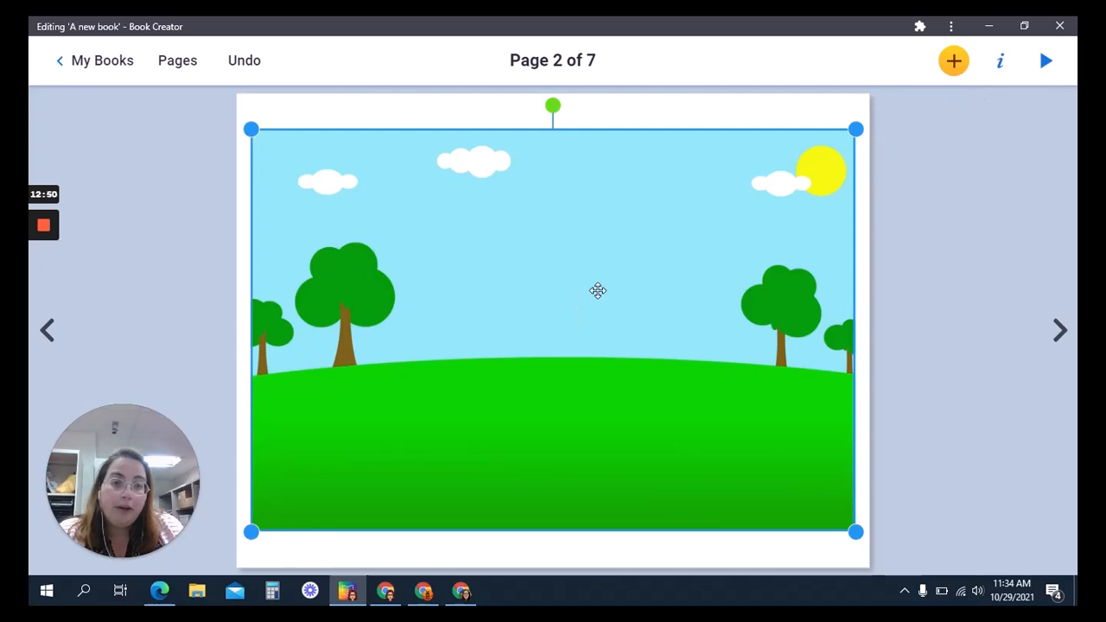
{"action": "left_click", "coordinate": [1001, 58]}
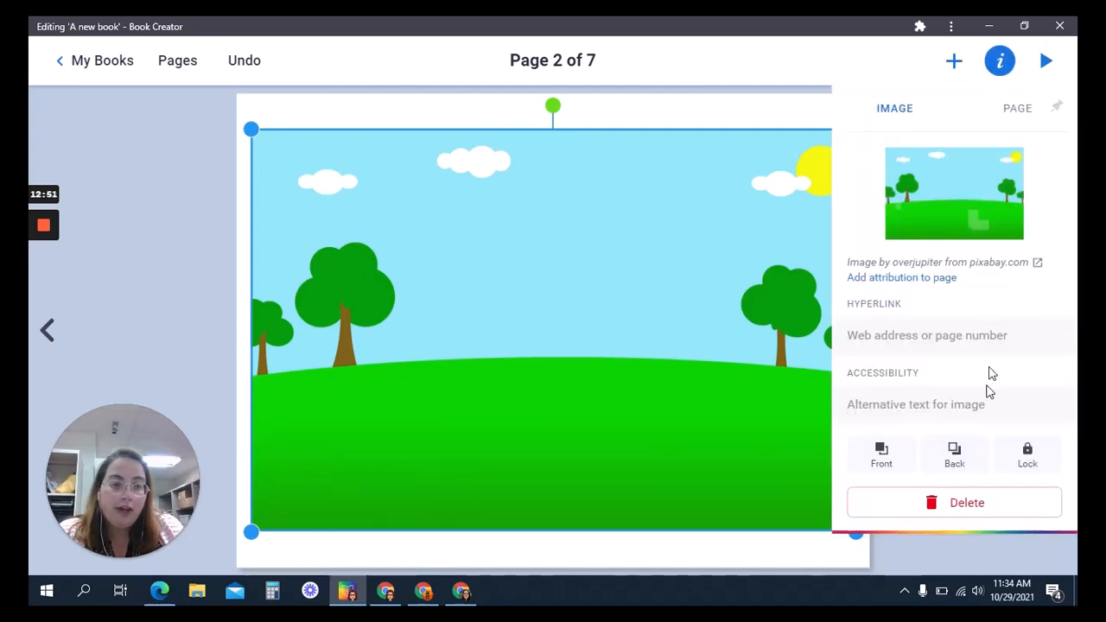
{"action": "left_click", "coordinate": [961, 459]}
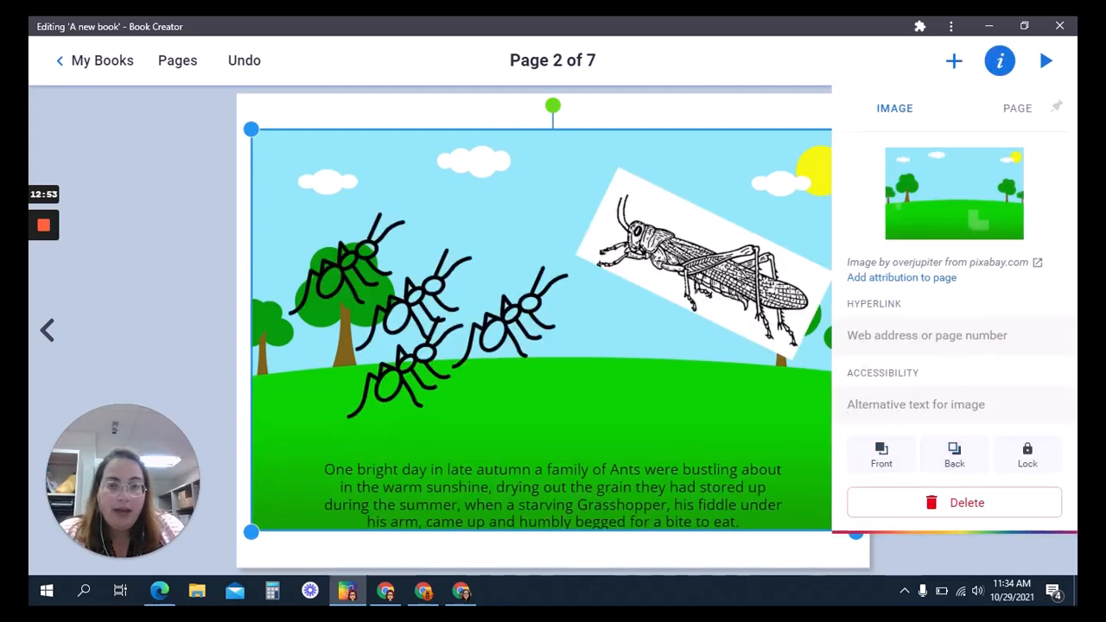
{"action": "left_click", "coordinate": [128, 166]}
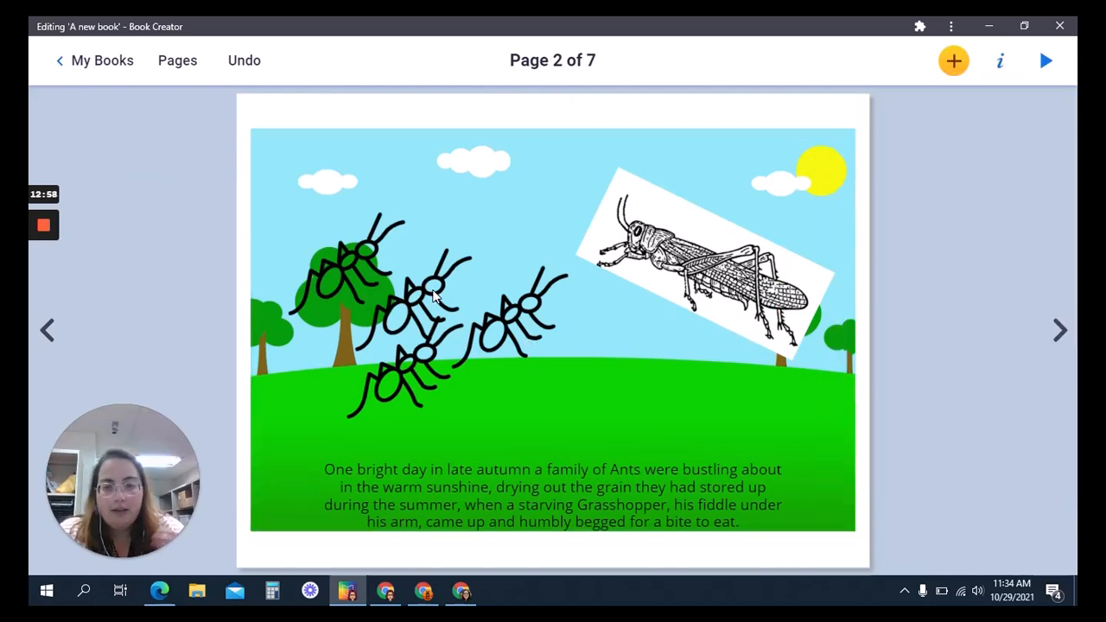
{"action": "left_click_drag", "start_coordinate": [631, 368], "coordinate": [634, 383]}
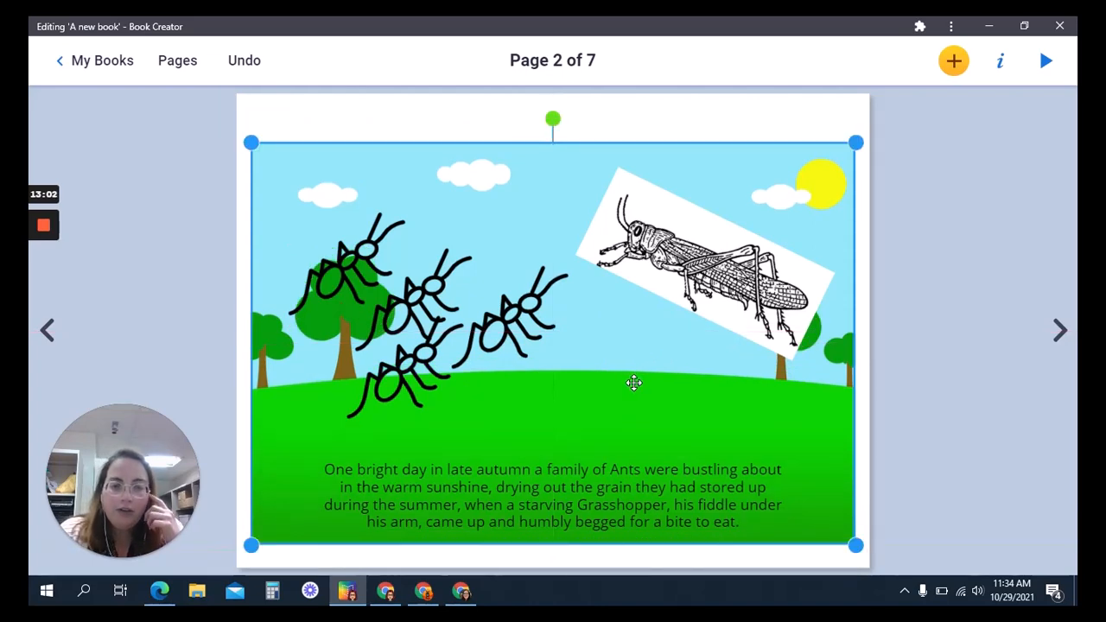
Delete the grasshopper drawing with the white background from page 2.
{"action": "left_click", "coordinate": [656, 293]}
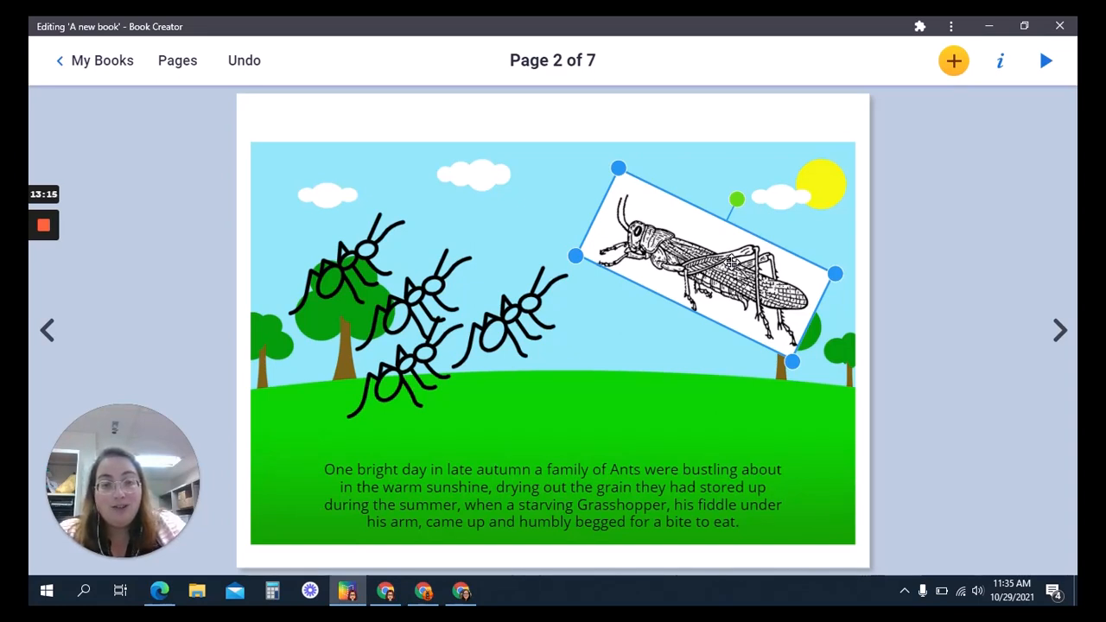
{"action": "key", "text": "Delete"}
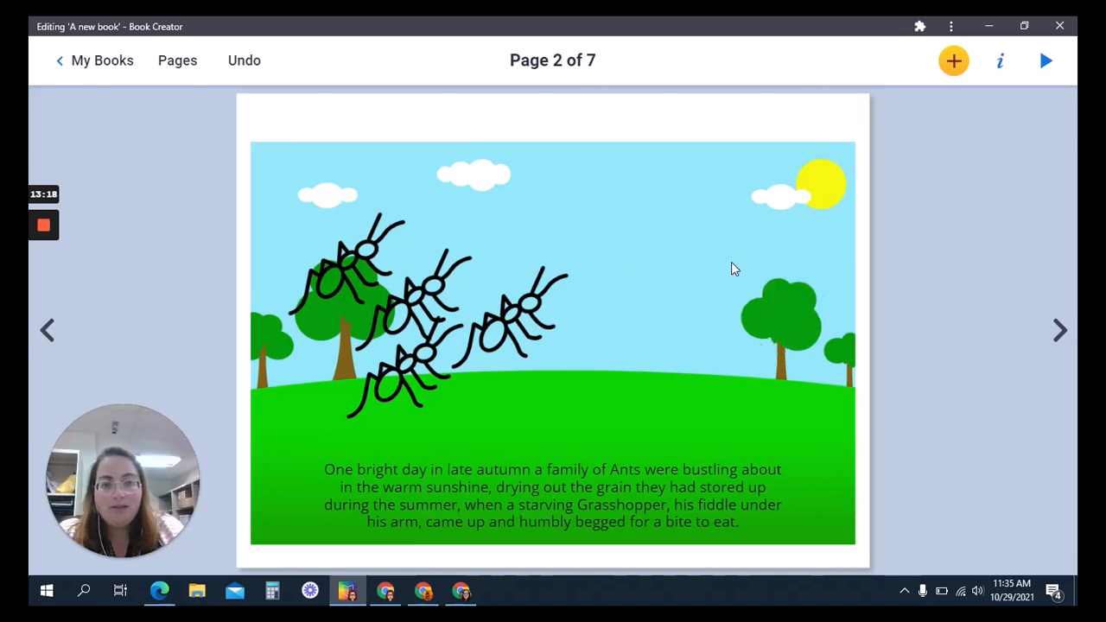
Switch to Google Images in Chrome and search for "cartoon grasshopper" pictures.
{"action": "mouse_move", "coordinate": [472, 596]}
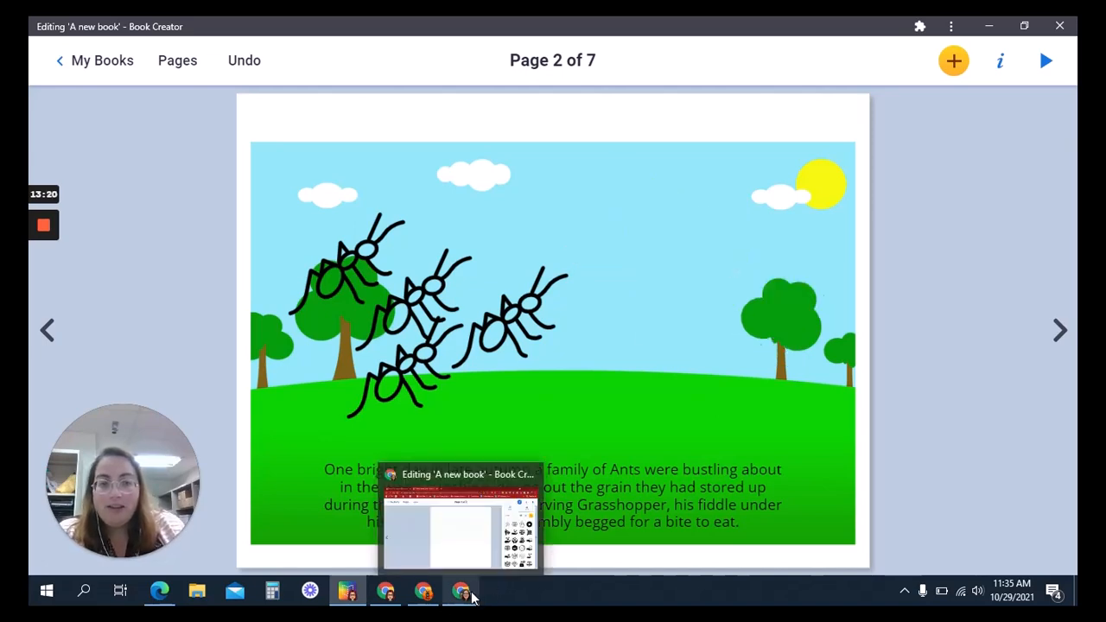
{"action": "left_click", "coordinate": [396, 594]}
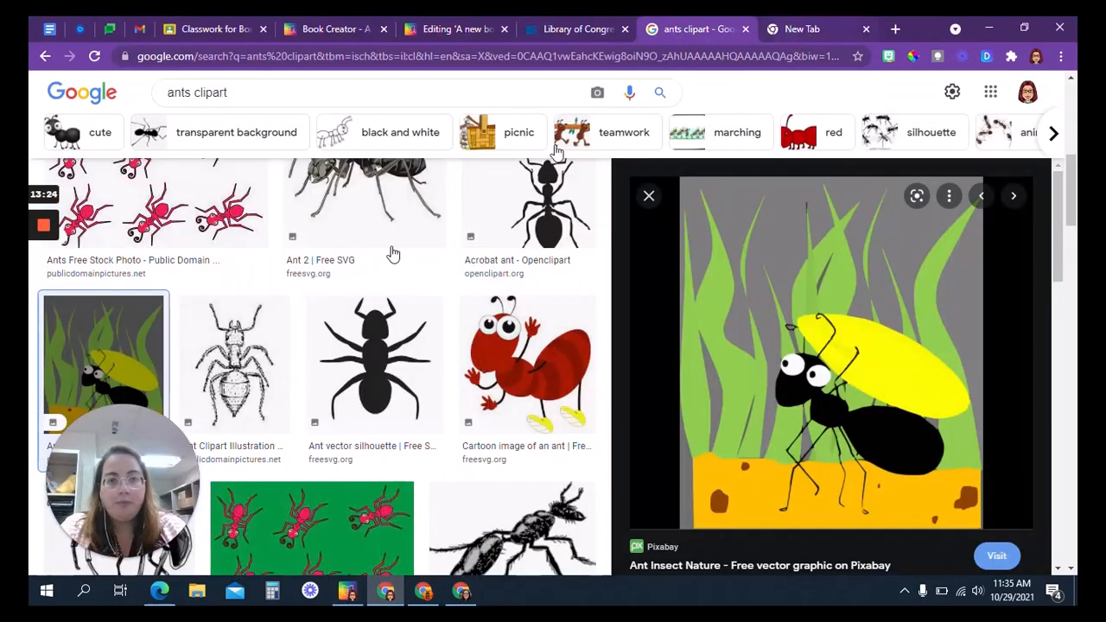
{"action": "scroll", "coordinate": [393, 253], "scroll_direction": "up", "scroll_amount": 5}
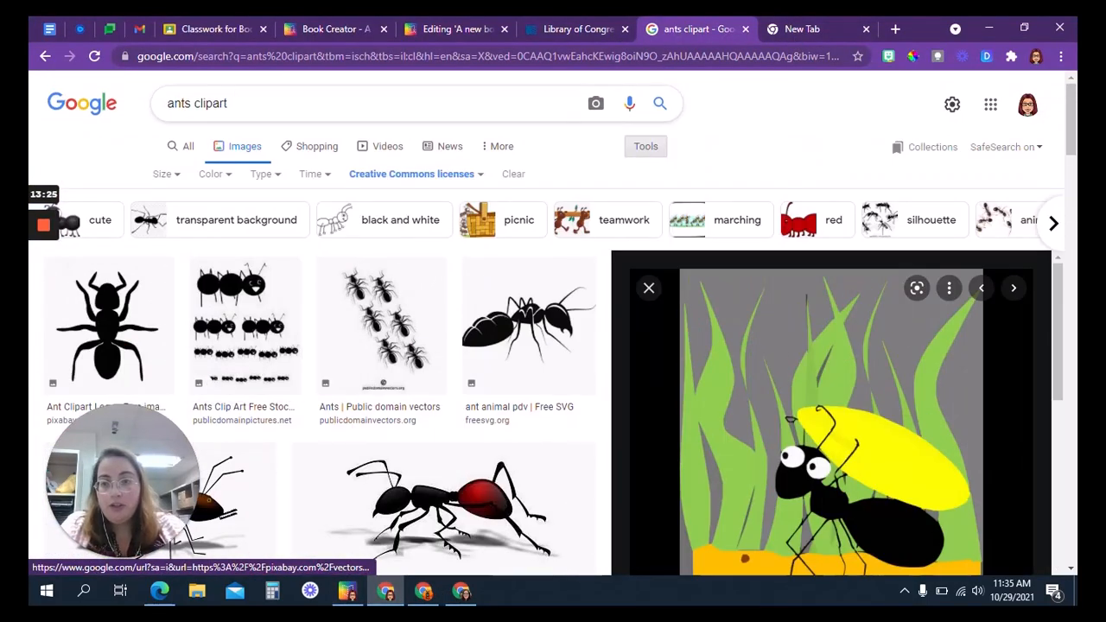
{"action": "left_click", "coordinate": [227, 103]}
{"action": "type", "text": "cartoon "}
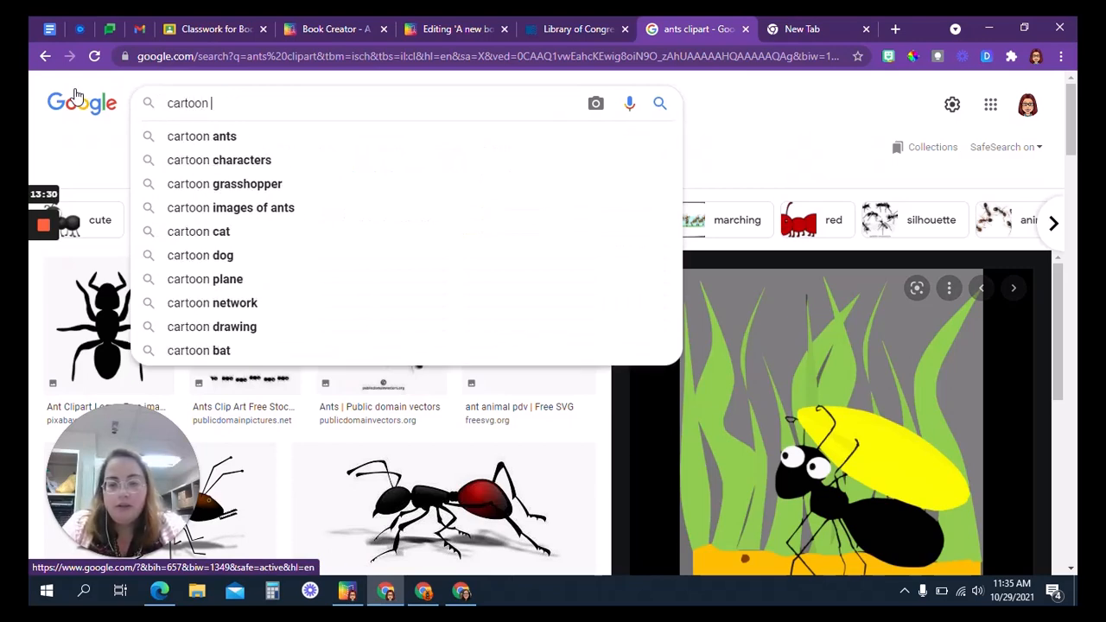
{"action": "type", "text": "grassh"}
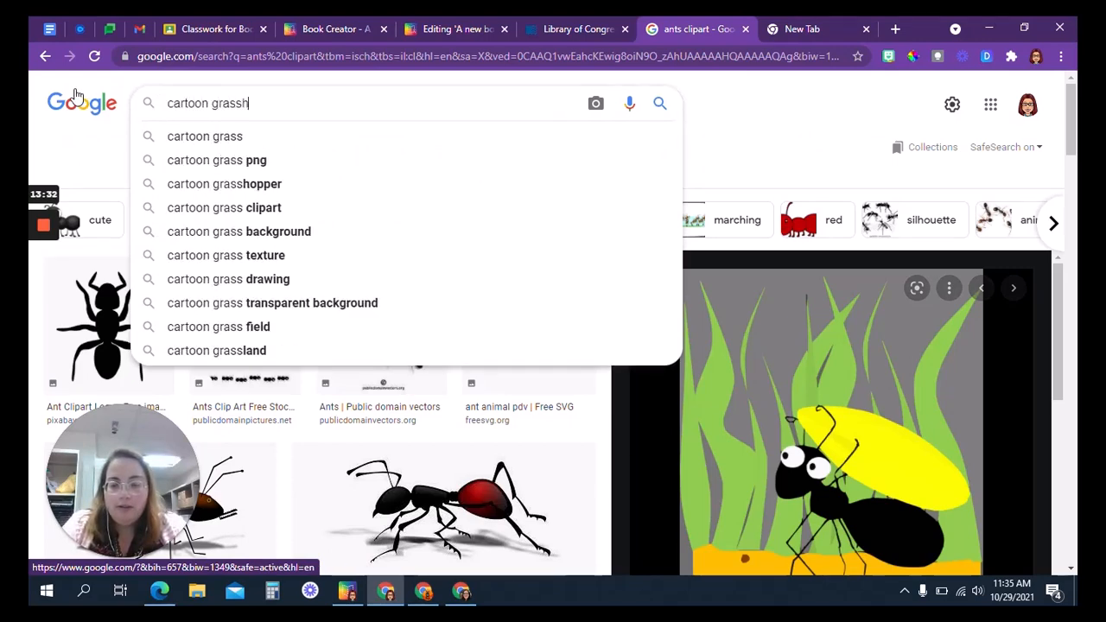
{"action": "type", "text": "opper"}
{"action": "key", "text": "Return"}
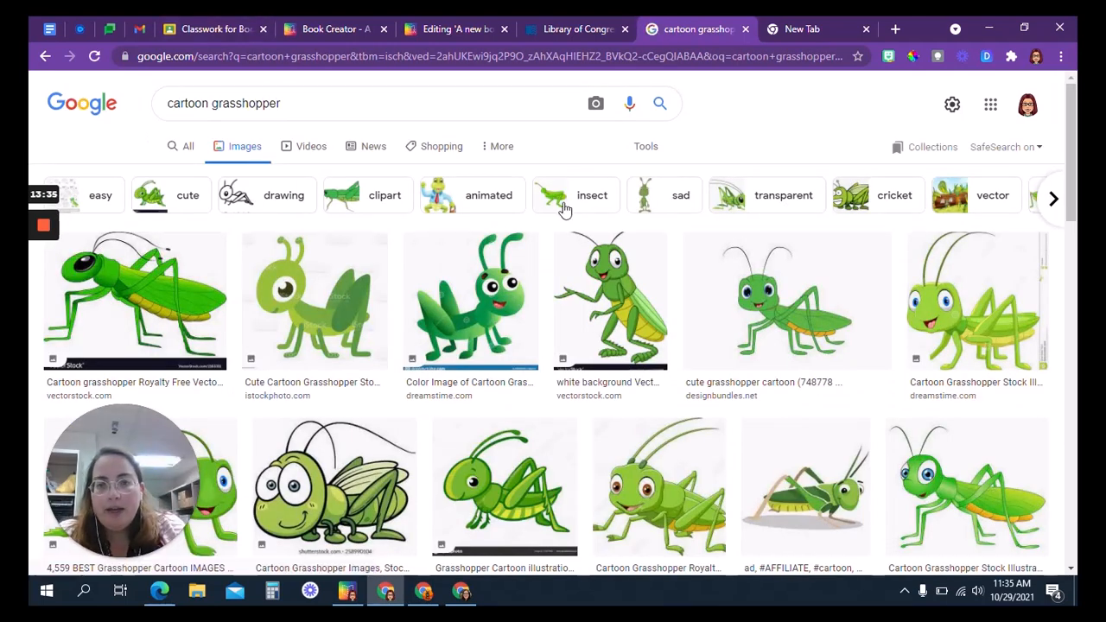
Filter the cartoon grasshopper images by usage rights to Creative Commons licenses.
{"action": "left_click", "coordinate": [638, 149]}
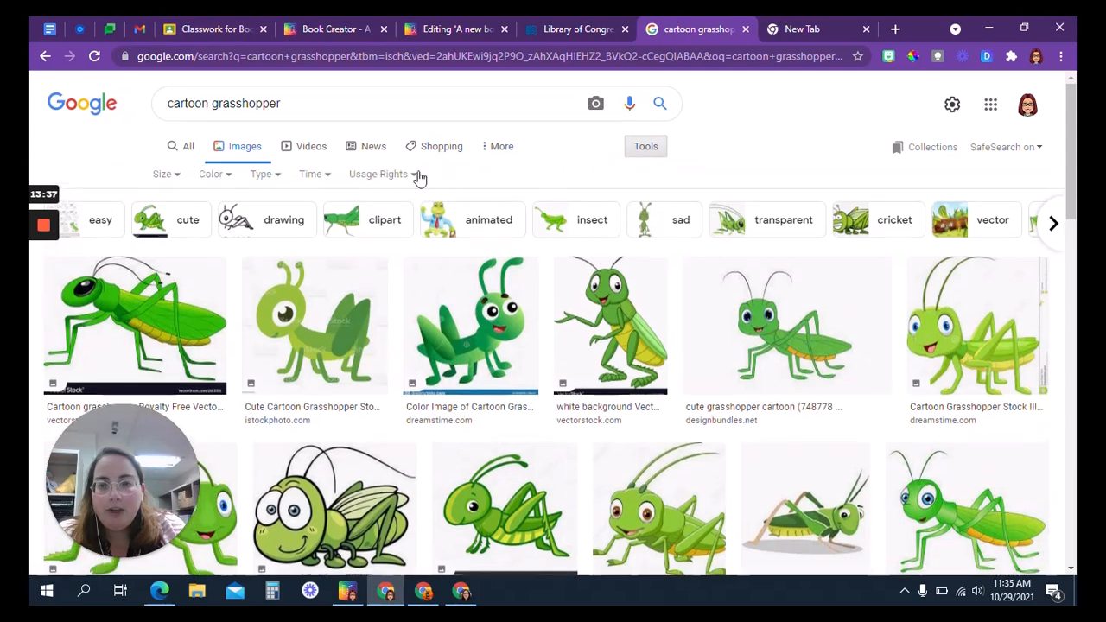
{"action": "left_click", "coordinate": [377, 174]}
{"action": "left_click", "coordinate": [391, 224]}
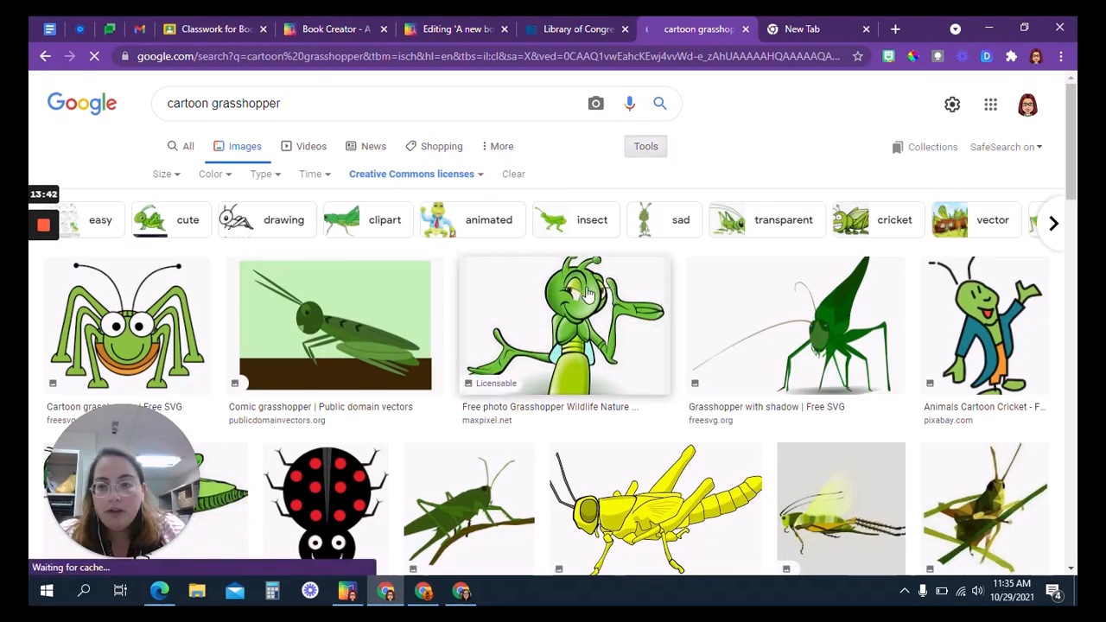
Preview the Free SVG picture of a dark green grasshopper on a branch and save it to the computer.
{"action": "scroll", "coordinate": [514, 328], "scroll_direction": "down", "scroll_amount": 3}
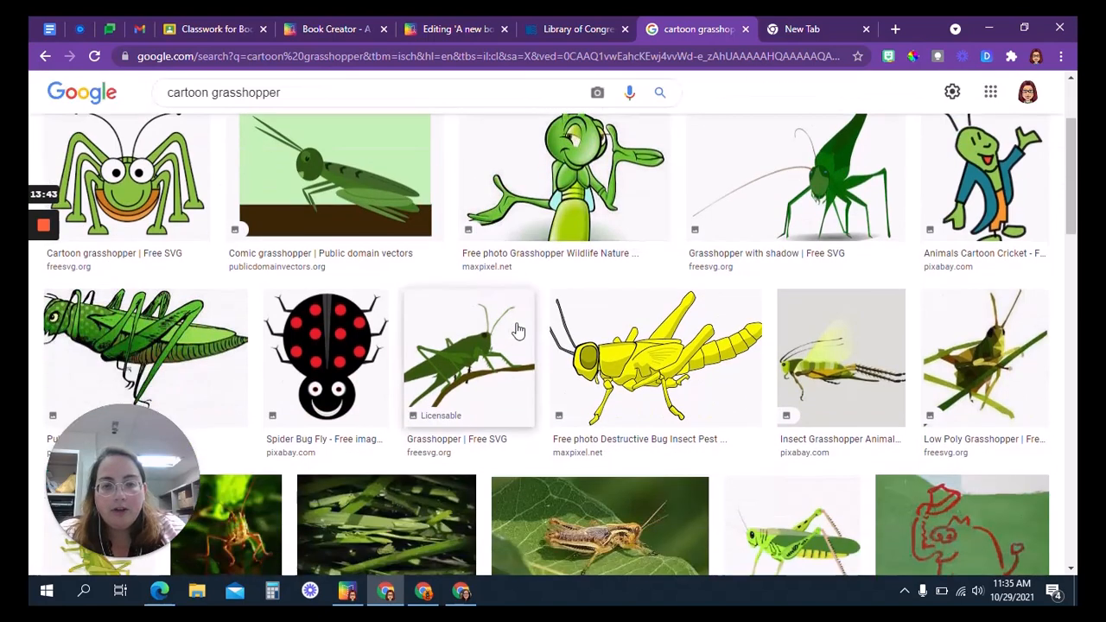
{"action": "scroll", "coordinate": [517, 329], "scroll_direction": "down", "scroll_amount": 2}
{"action": "scroll", "coordinate": [516, 330], "scroll_direction": "up", "scroll_amount": 3}
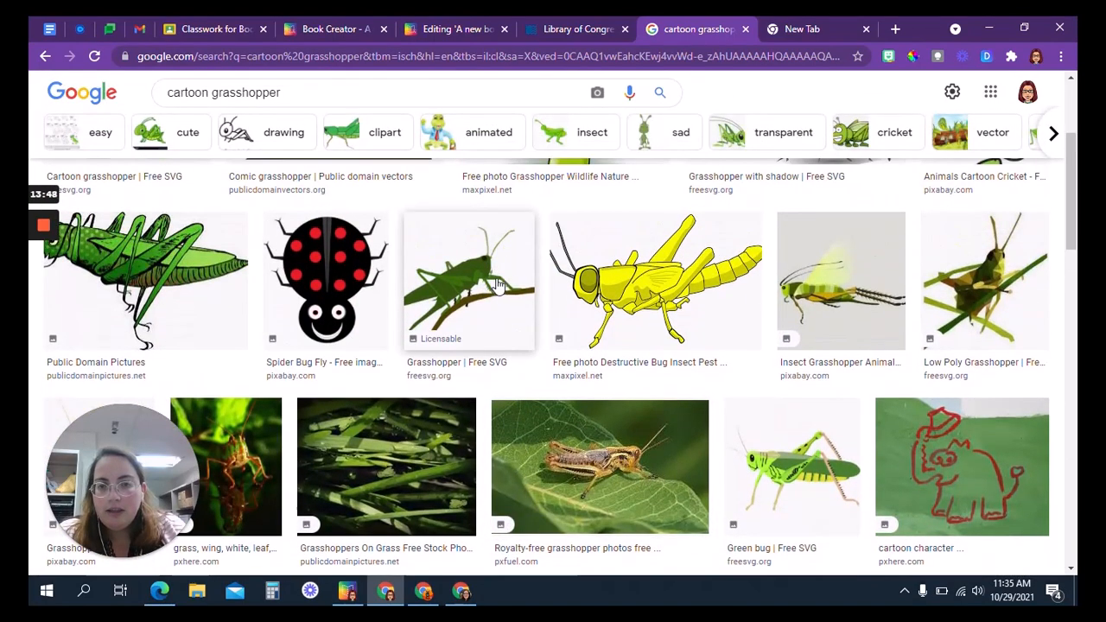
{"action": "left_click", "coordinate": [497, 287]}
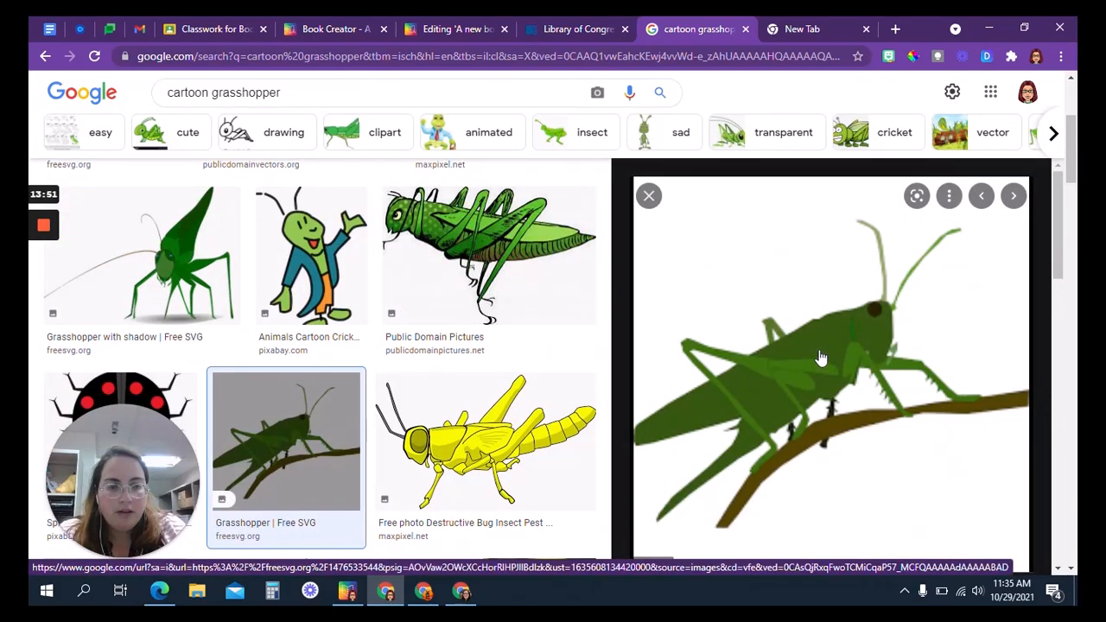
{"action": "right_click", "coordinate": [820, 353]}
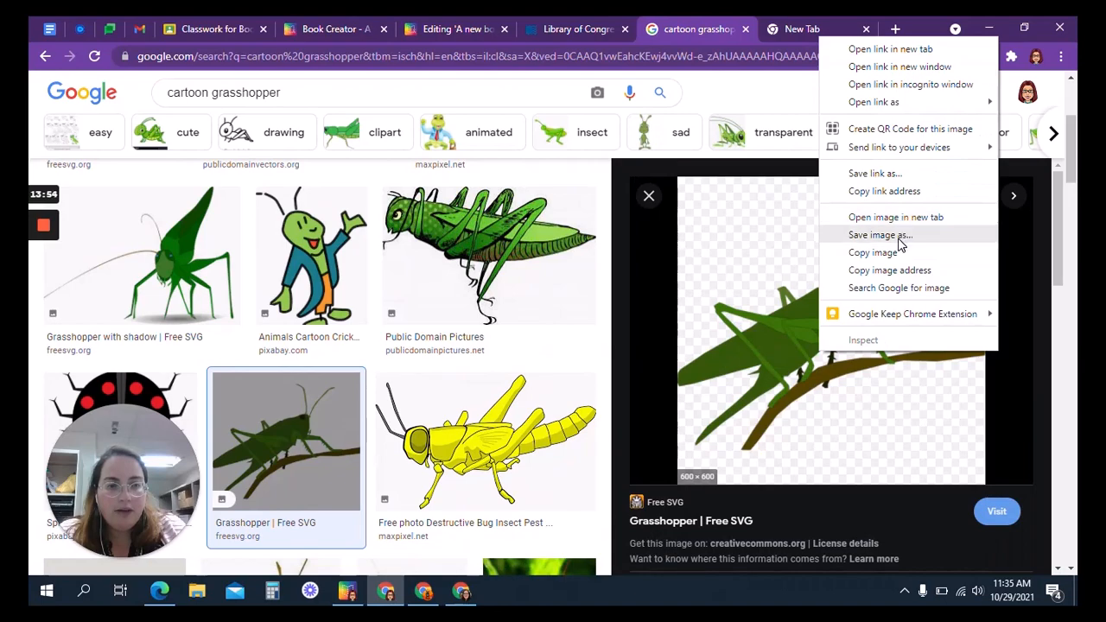
{"action": "left_click", "coordinate": [901, 237]}
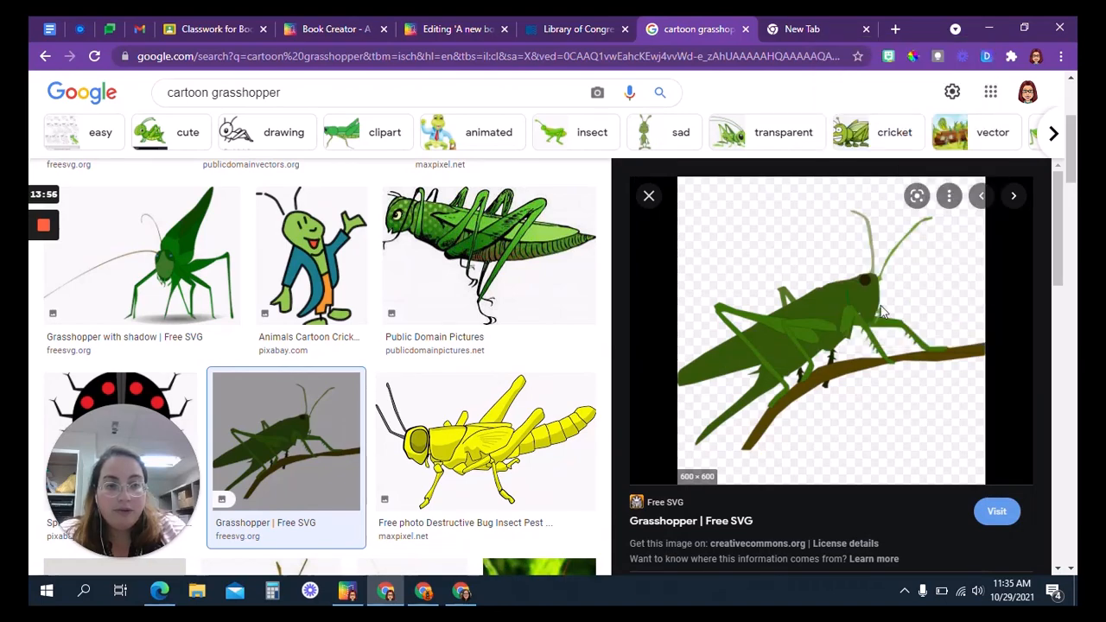
{"action": "left_click", "coordinate": [635, 405]}
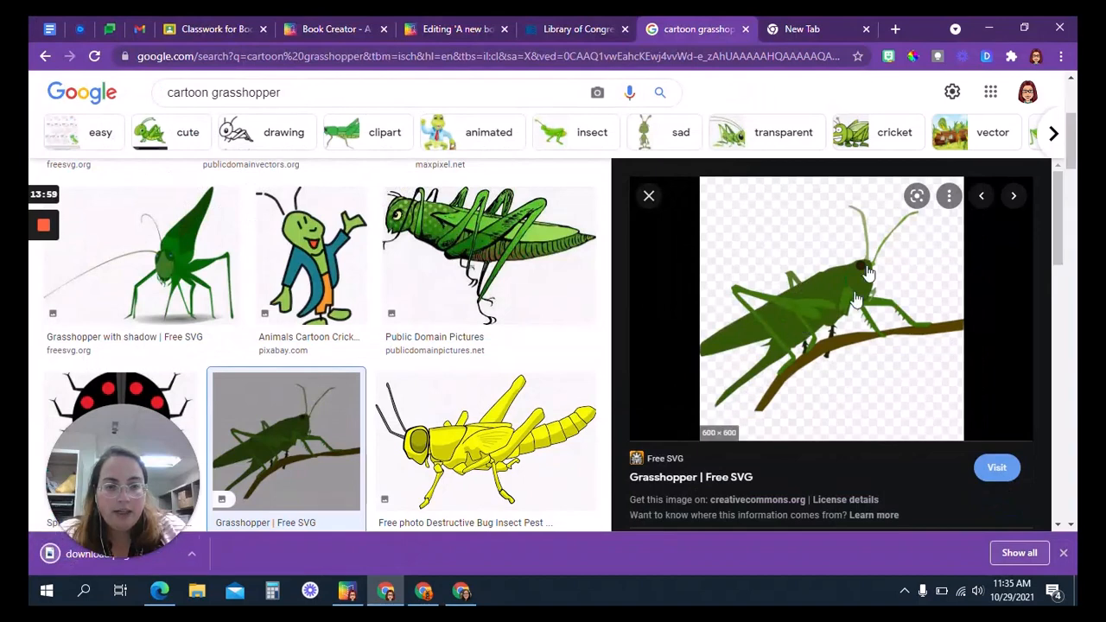
Restrict the cartoon grasshopper results to transparent images with the color filter.
{"action": "scroll", "coordinate": [532, 252], "scroll_direction": "up", "scroll_amount": 2}
{"action": "scroll", "coordinate": [532, 252], "scroll_direction": "up", "scroll_amount": 1}
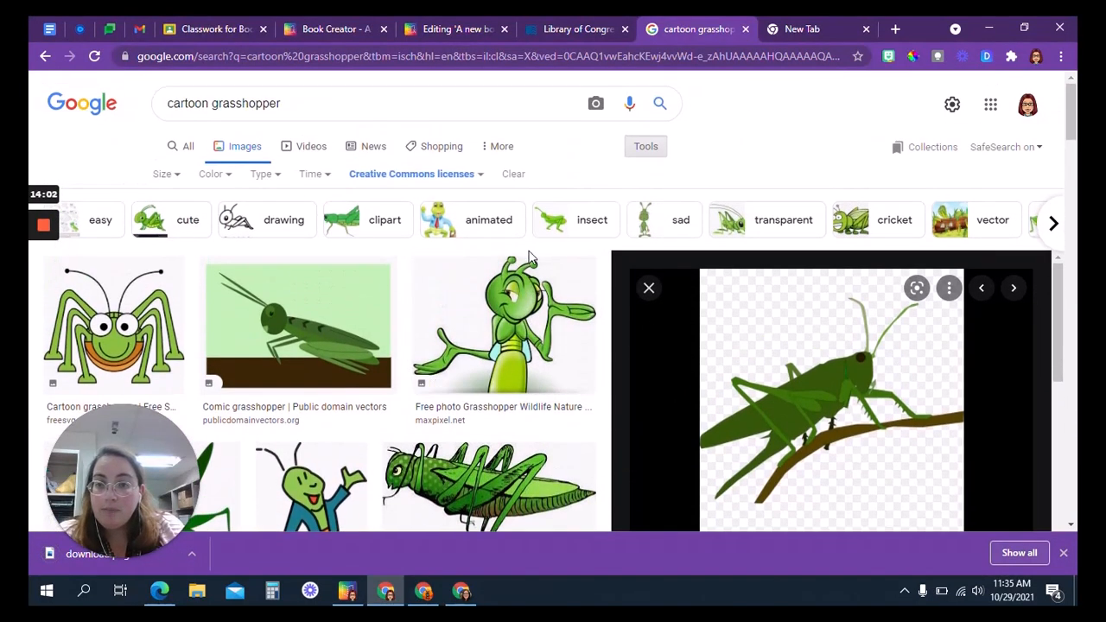
{"action": "left_click", "coordinate": [264, 174]}
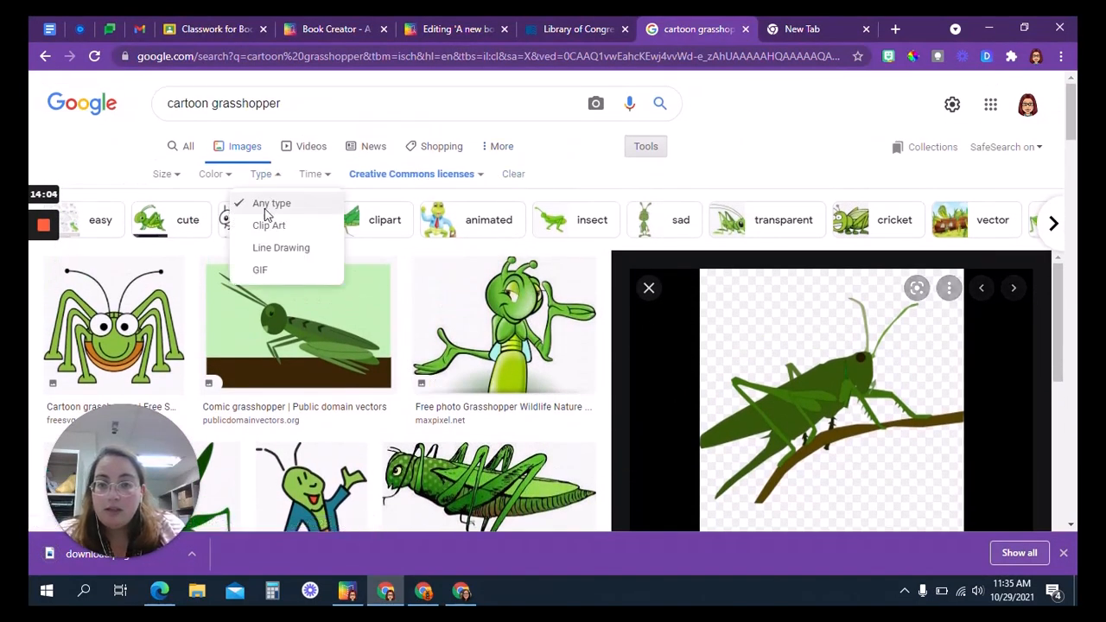
{"action": "left_click", "coordinate": [214, 177]}
{"action": "left_click", "coordinate": [216, 176]}
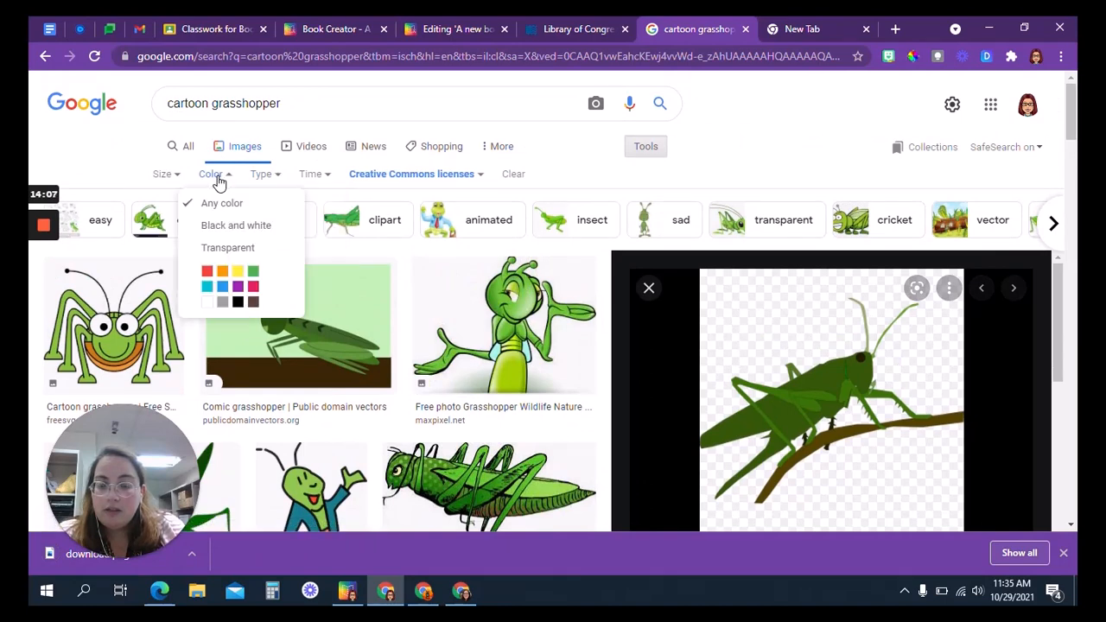
{"action": "left_click", "coordinate": [212, 247]}
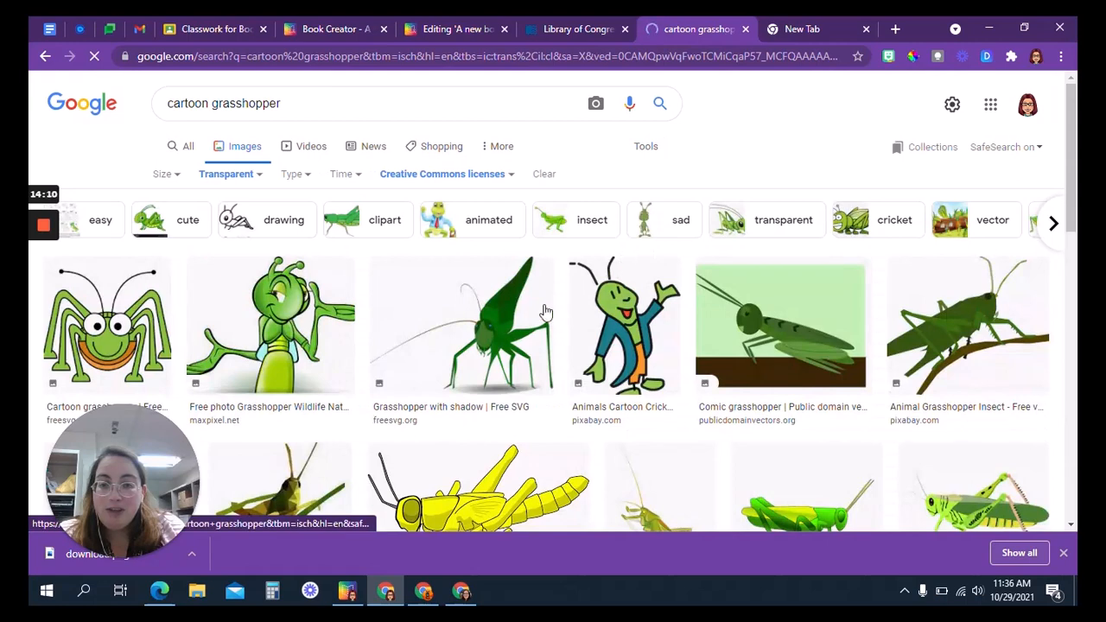
Browse the transparent results and save the Free SVG "Grasshopper image" with the green and yellow body to the computer.
{"action": "scroll", "coordinate": [547, 311], "scroll_direction": "down", "scroll_amount": 2}
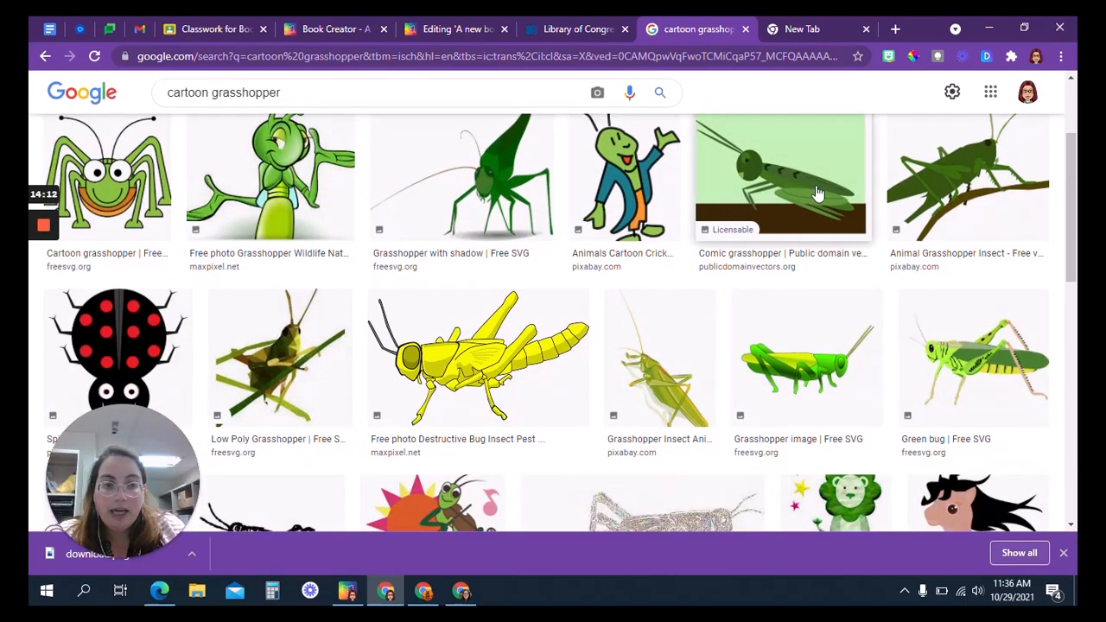
{"action": "left_click", "coordinate": [788, 197]}
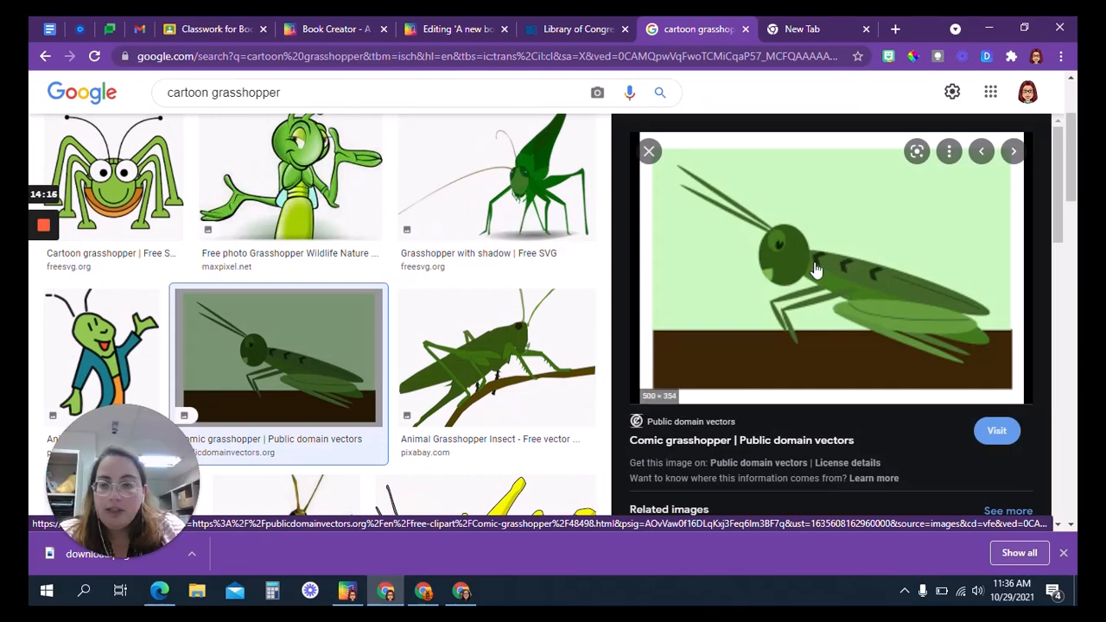
{"action": "scroll", "coordinate": [230, 233], "scroll_direction": "up", "scroll_amount": 2}
{"action": "scroll", "coordinate": [387, 316], "scroll_direction": "down", "scroll_amount": 2}
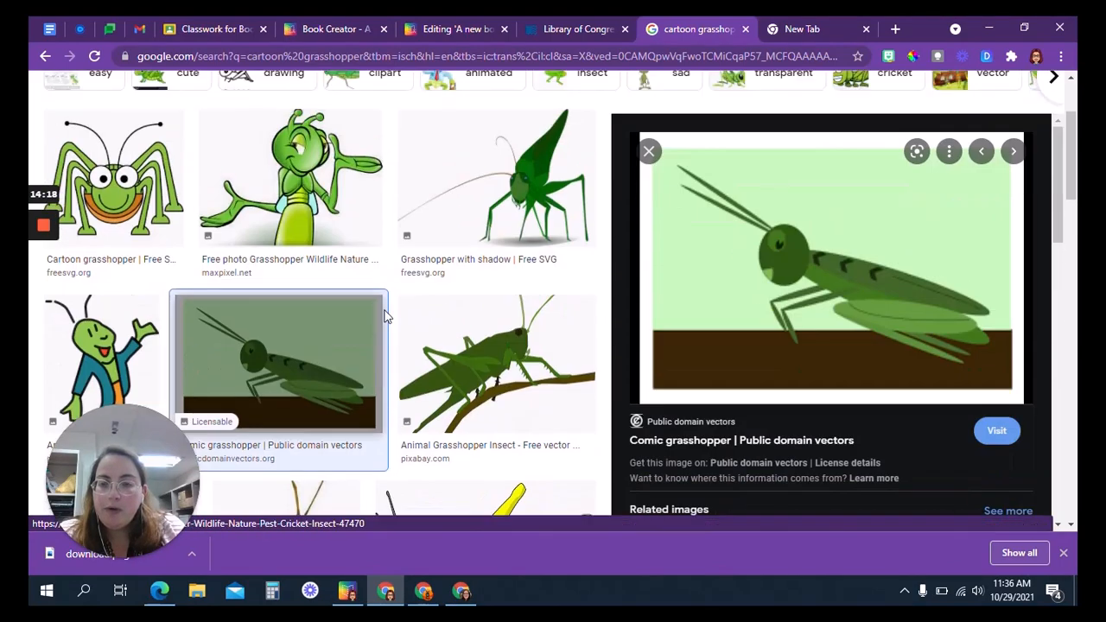
{"action": "scroll", "coordinate": [386, 316], "scroll_direction": "down", "scroll_amount": 8}
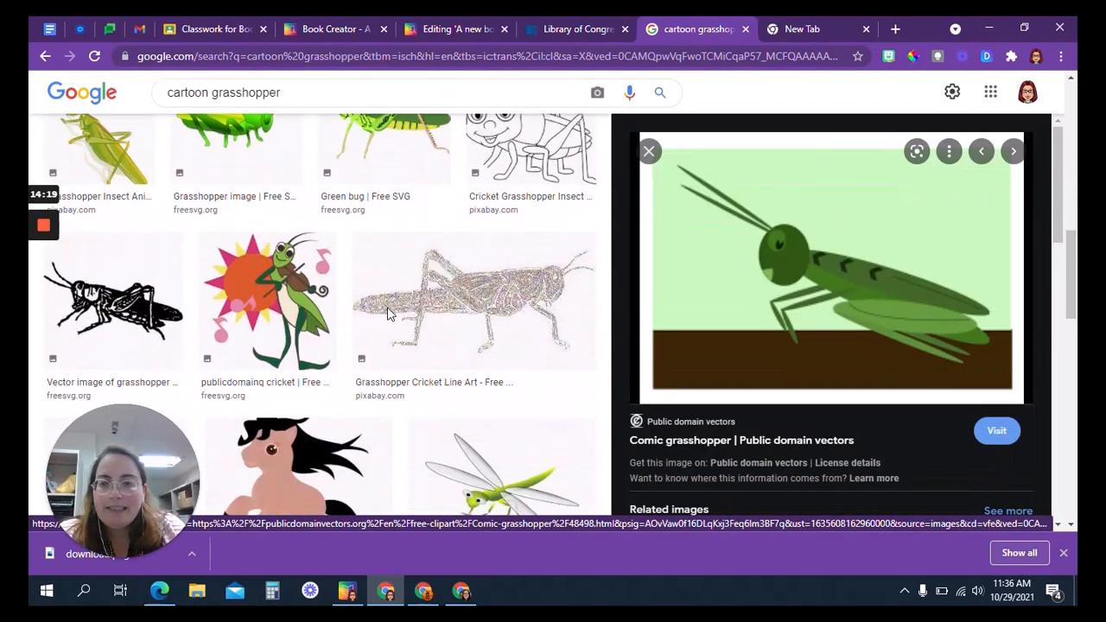
{"action": "scroll", "coordinate": [320, 285], "scroll_direction": "up", "scroll_amount": 3}
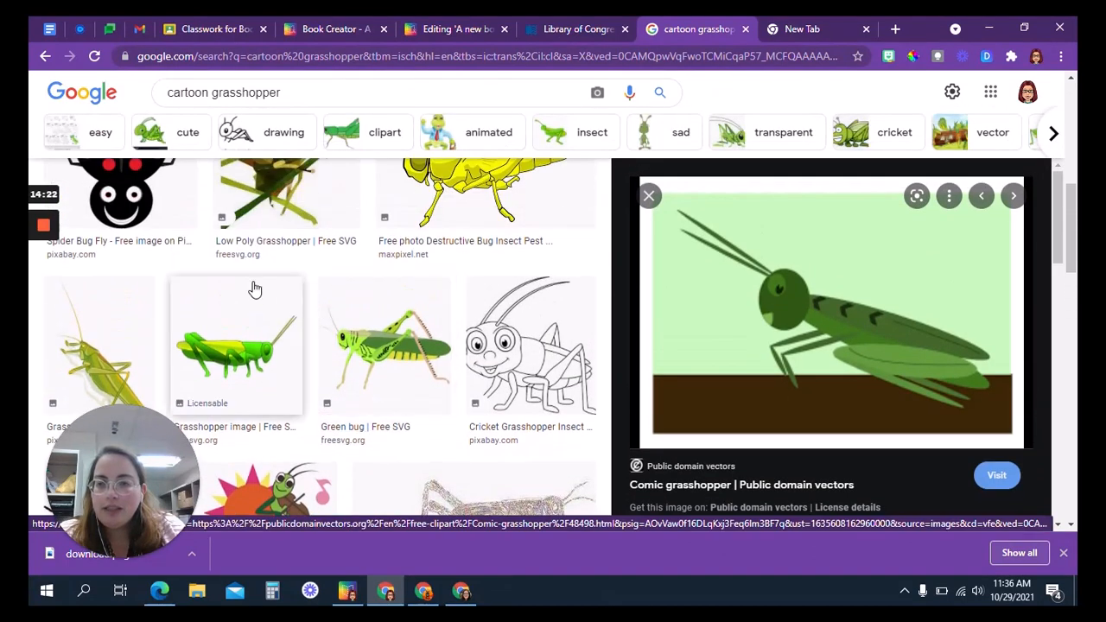
{"action": "scroll", "coordinate": [272, 308], "scroll_direction": "down", "scroll_amount": 1}
{"action": "left_click", "coordinate": [259, 286]}
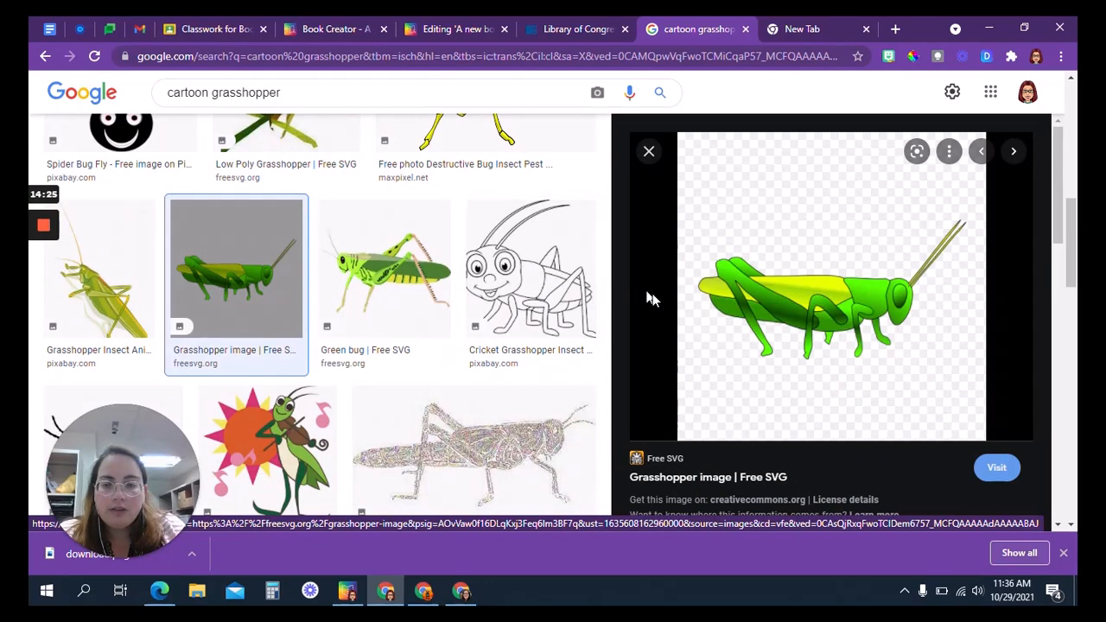
{"action": "right_click", "coordinate": [816, 303]}
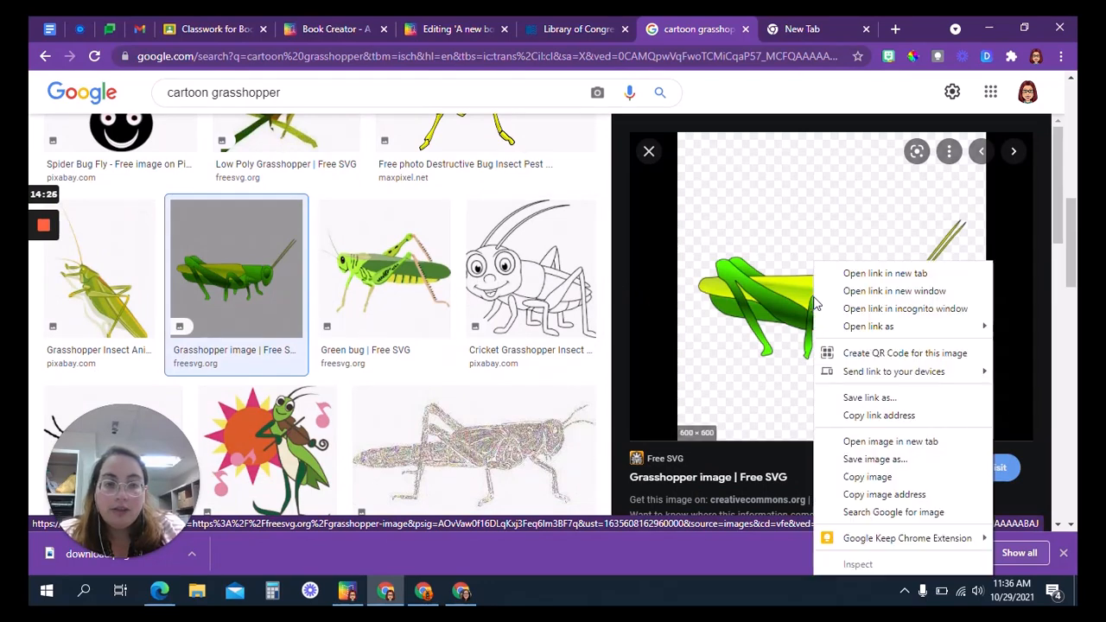
{"action": "left_click", "coordinate": [894, 475]}
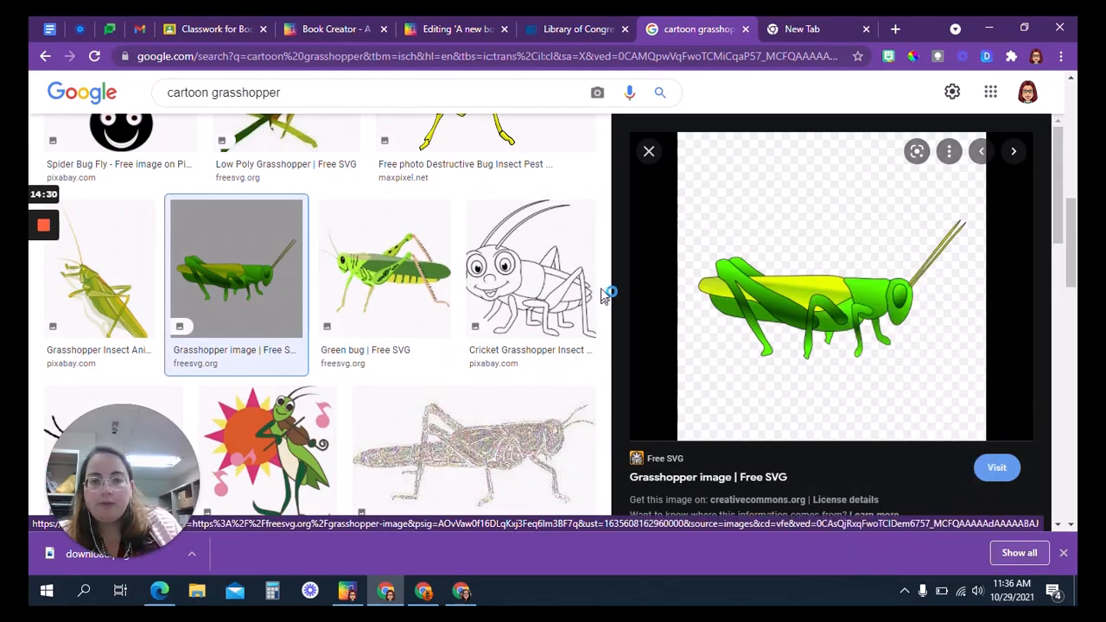
{"action": "left_click", "coordinate": [634, 405]}
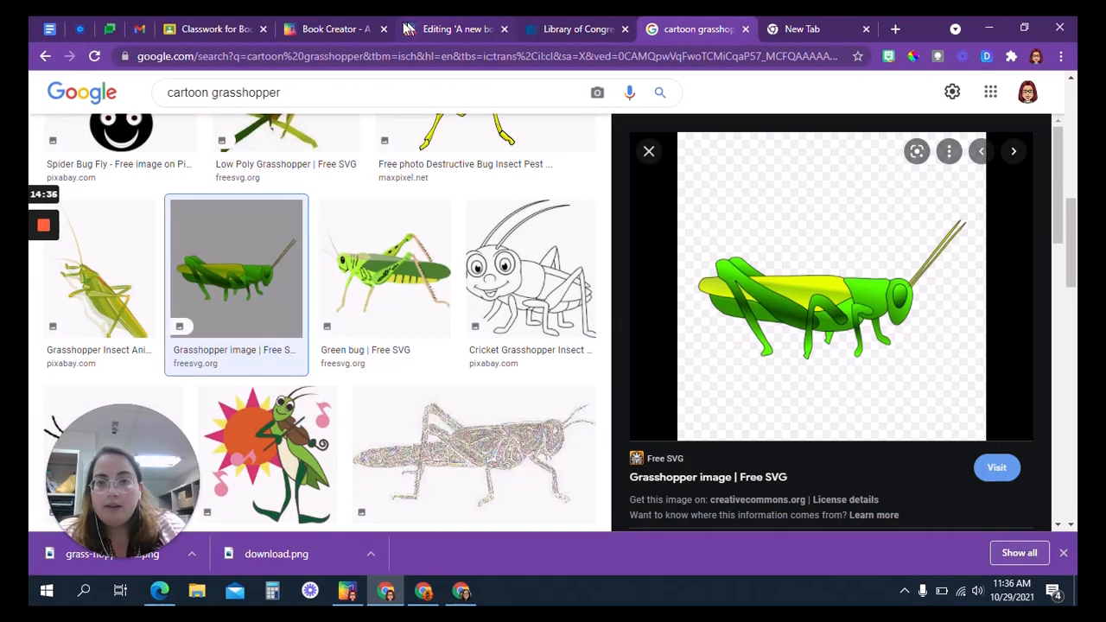
Switch back to the Book Creator window and import the file grass-hopper-02 from Downloads onto page 2.
{"action": "left_click", "coordinate": [404, 26]}
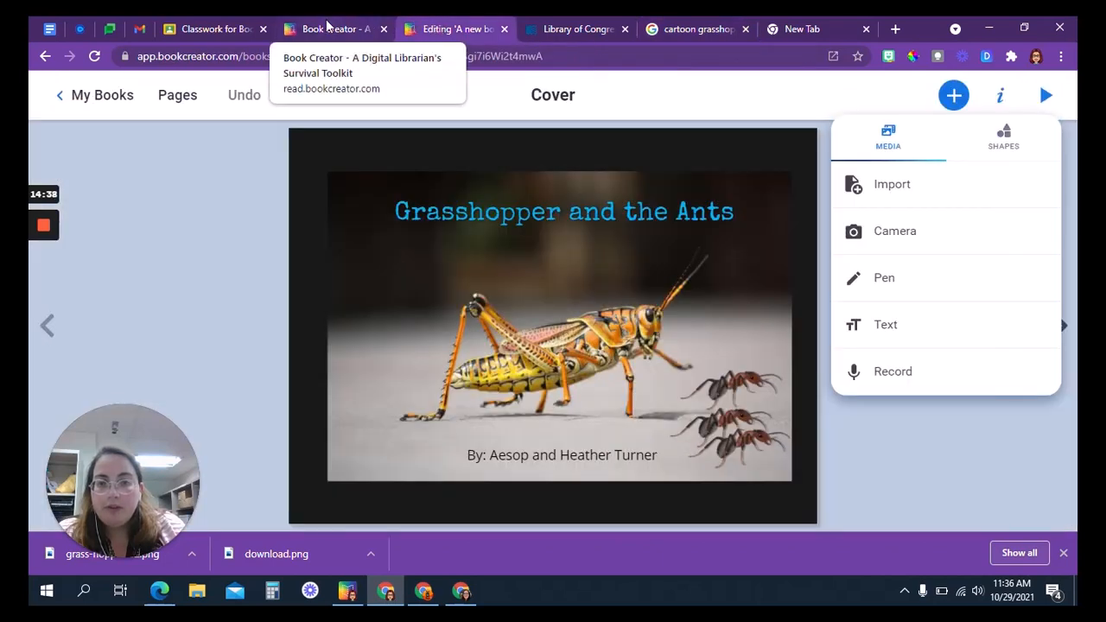
{"action": "left_click", "coordinate": [347, 590]}
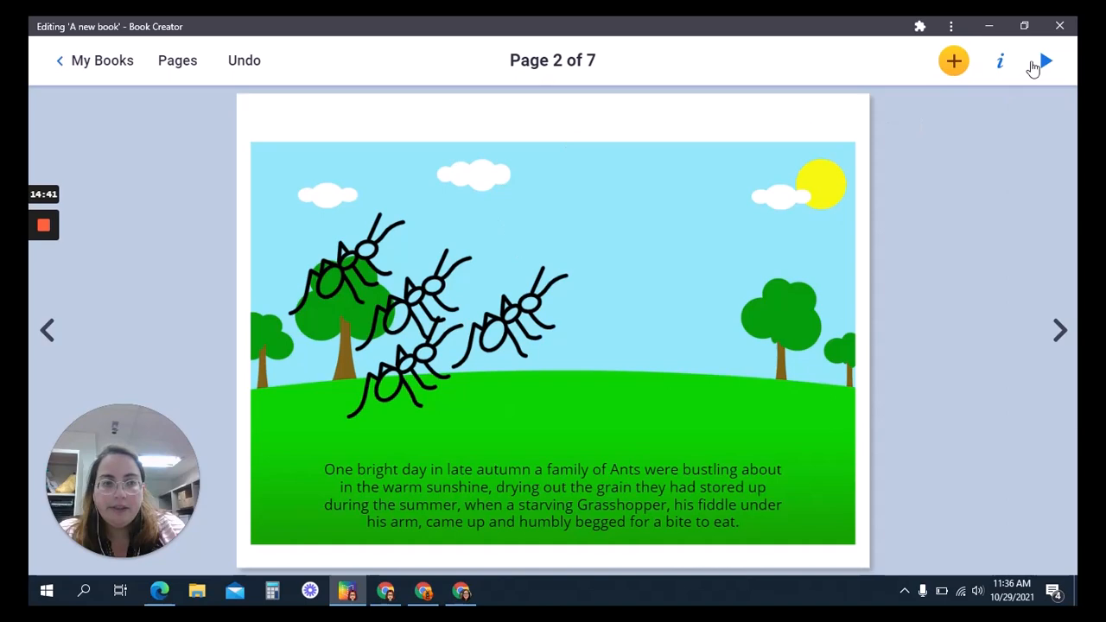
{"action": "left_click", "coordinate": [954, 59]}
{"action": "left_click", "coordinate": [893, 148]}
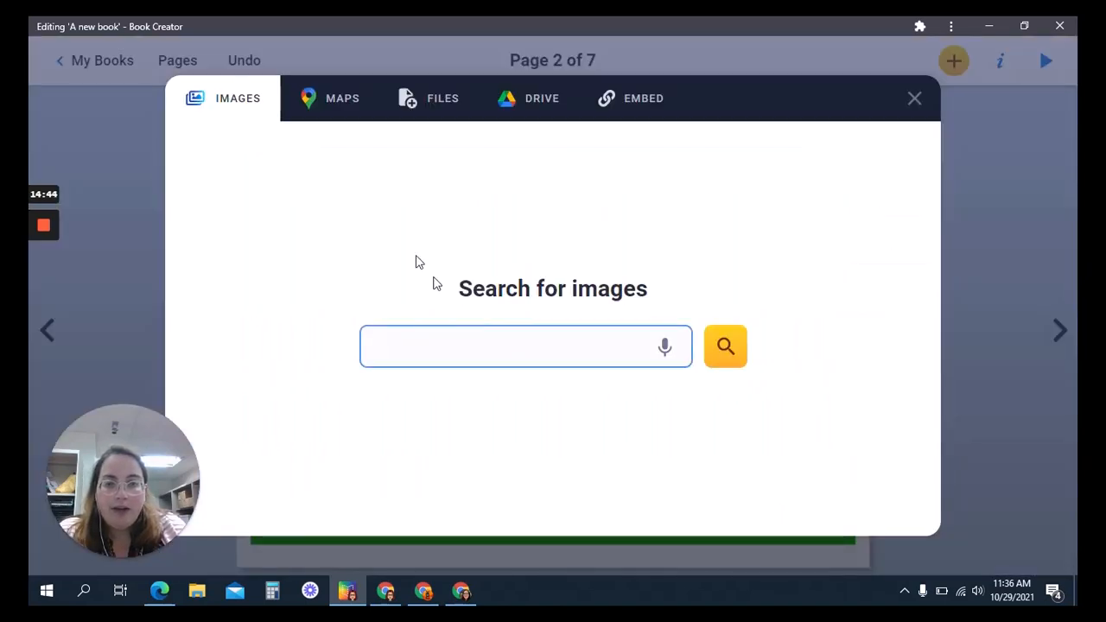
{"action": "left_click", "coordinate": [441, 101]}
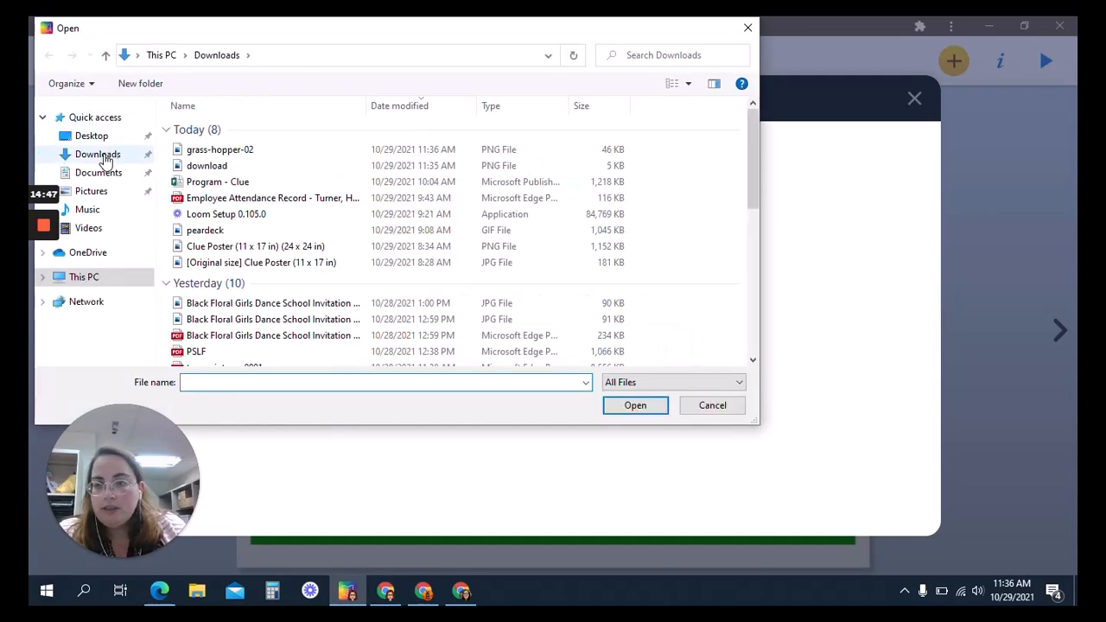
{"action": "left_click", "coordinate": [110, 154]}
{"action": "double_click", "coordinate": [223, 154]}
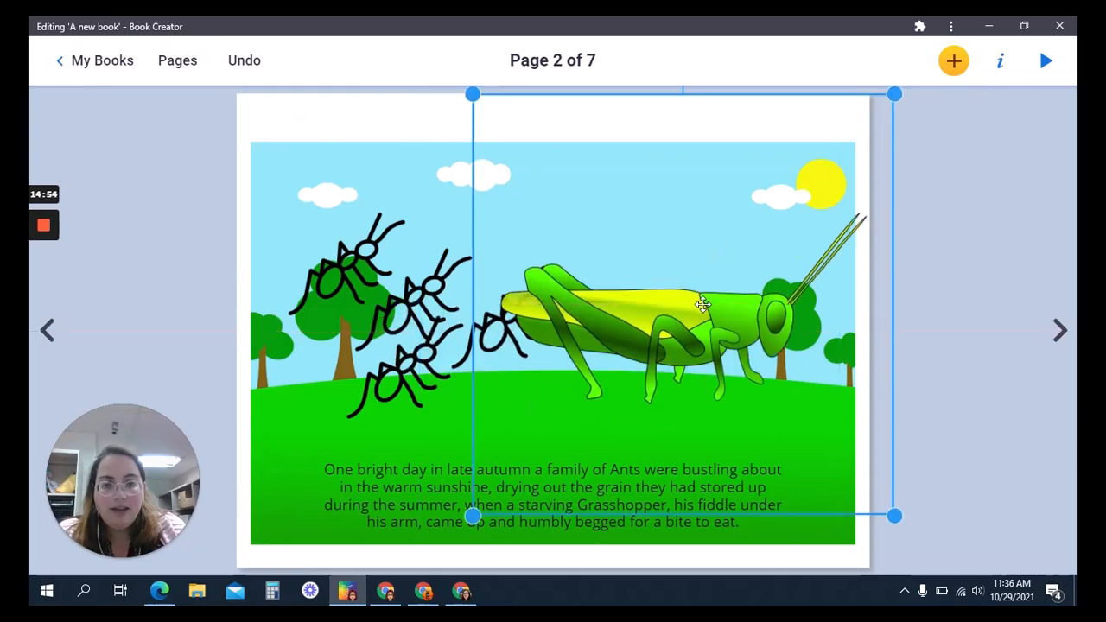
{"action": "right_click", "coordinate": [706, 320]}
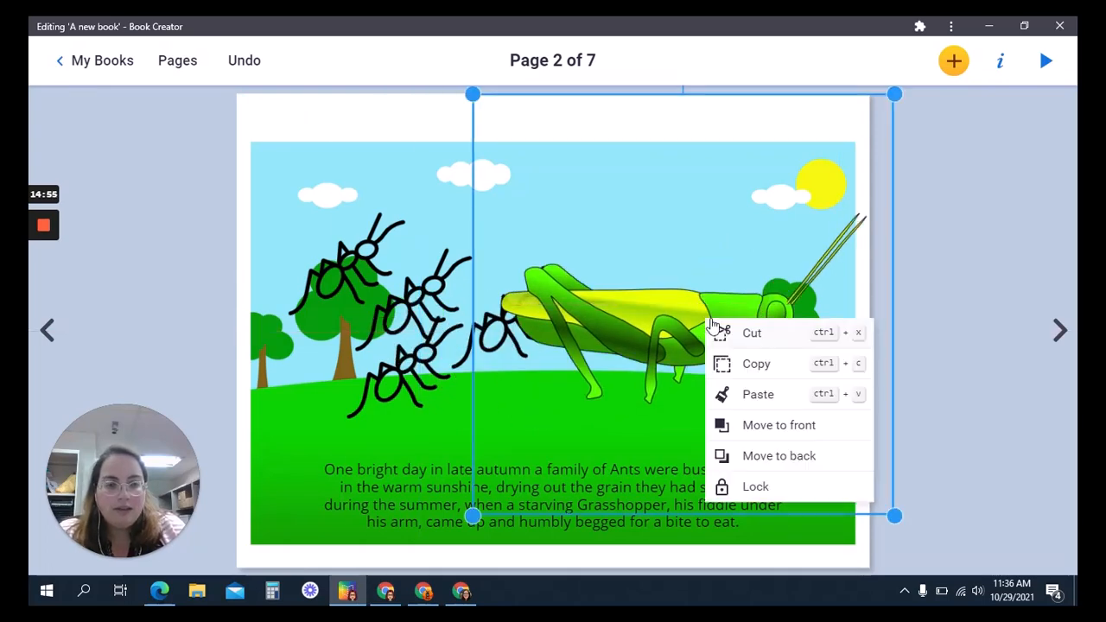
{"action": "left_click", "coordinate": [640, 317]}
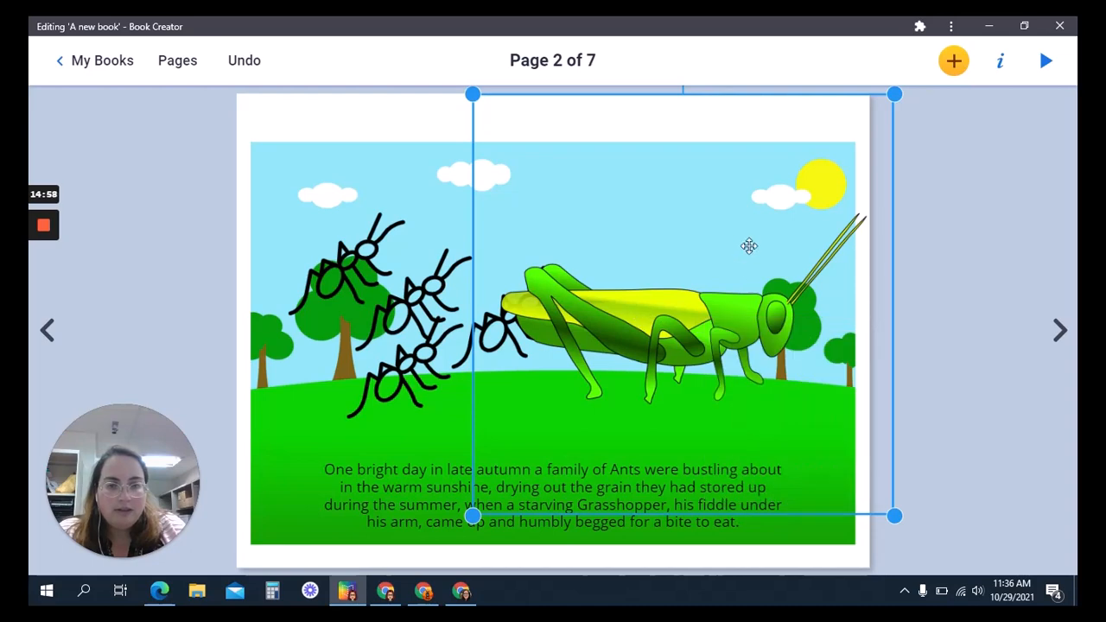
{"action": "left_click", "coordinate": [404, 293]}
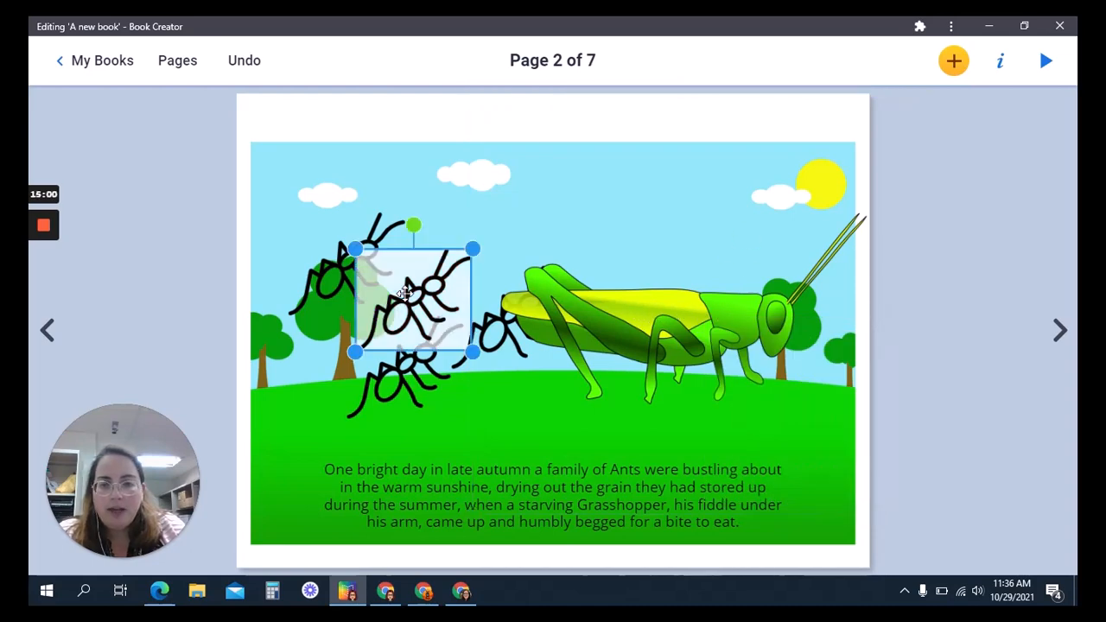
Move the grasshopper off the ants onto the story text, and shift the uppermost ant beside the page's right-hand tree.
{"action": "left_click_drag", "start_coordinate": [648, 306], "coordinate": [441, 291]}
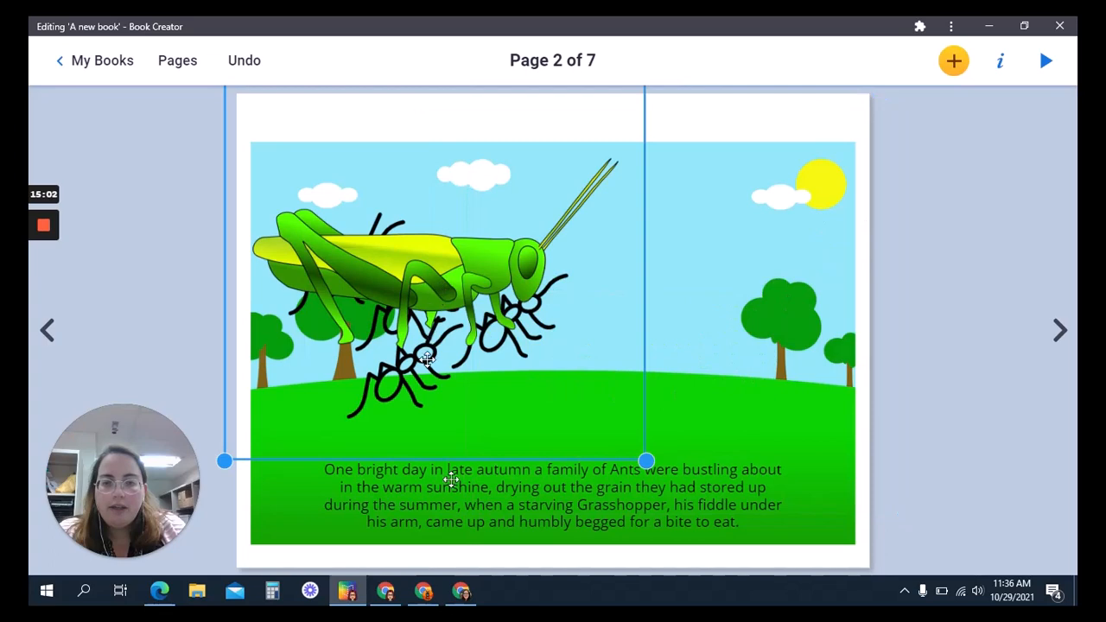
{"action": "left_click_drag", "start_coordinate": [414, 271], "coordinate": [458, 497]}
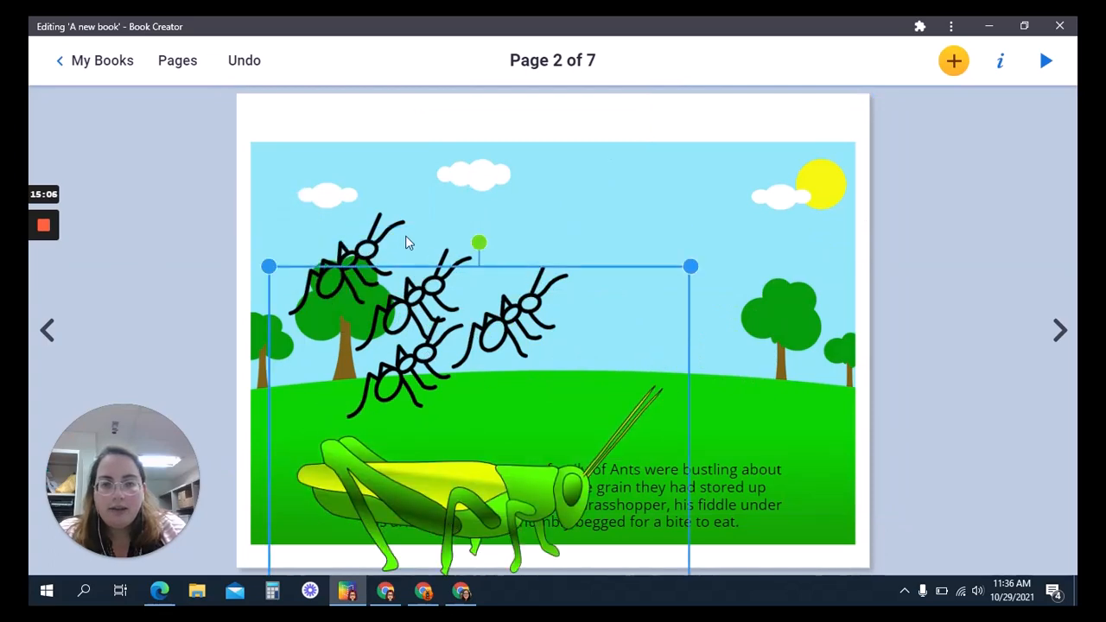
{"action": "left_click_drag", "start_coordinate": [374, 248], "coordinate": [741, 279]}
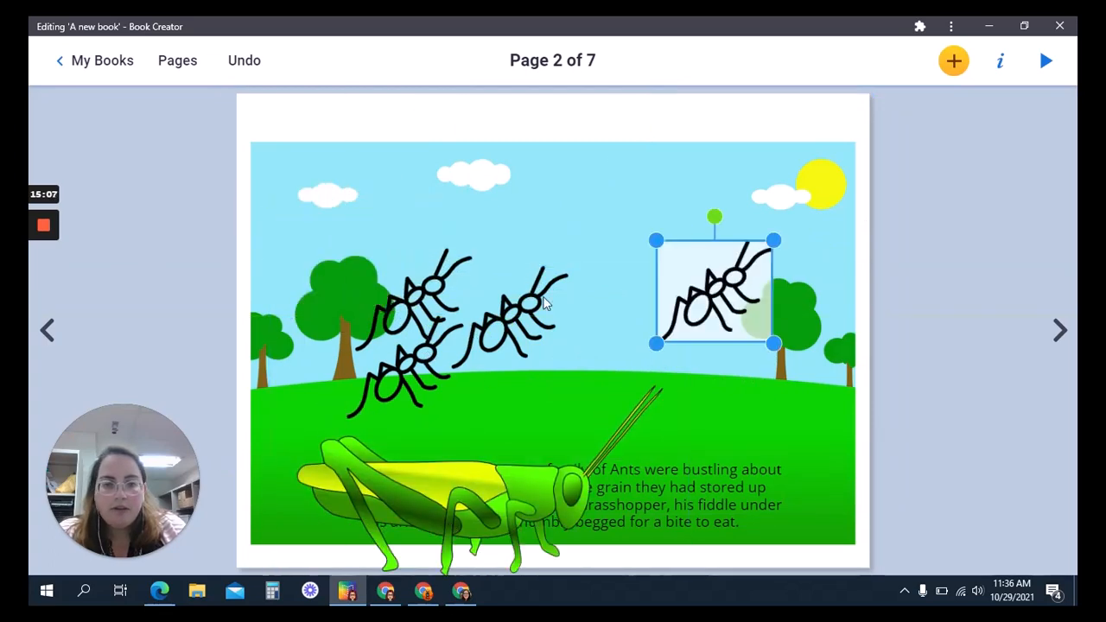
{"action": "left_click", "coordinate": [507, 322]}
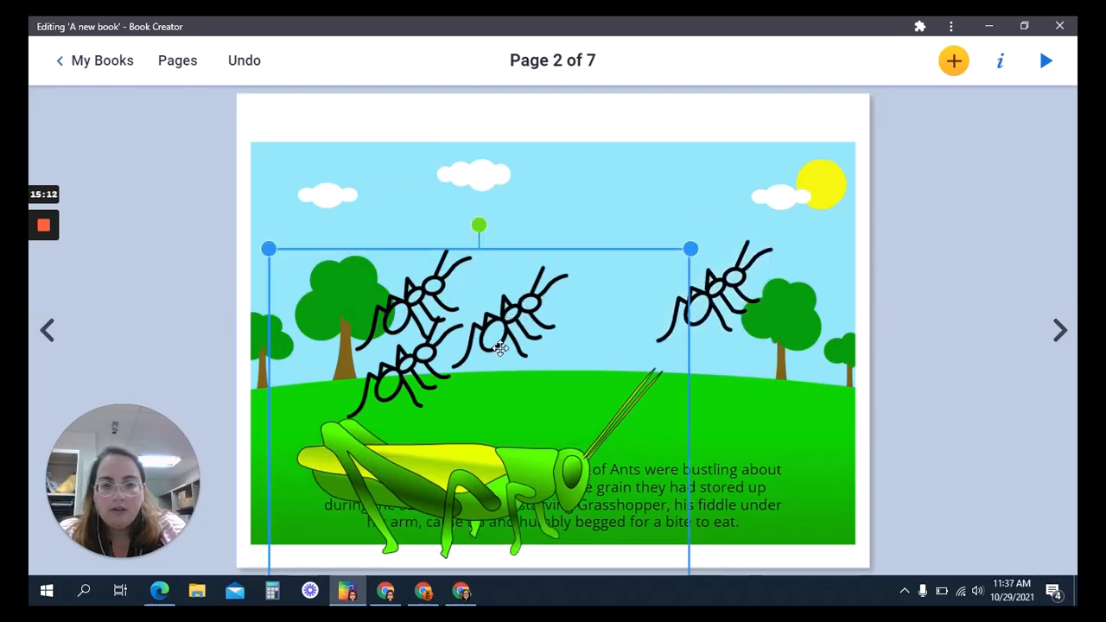
Shrink the grasshopper to roughly half size, tilt it counterclockwise so its head points up, and place it near the left-hand tree.
{"action": "left_click_drag", "start_coordinate": [514, 350], "coordinate": [514, 234]}
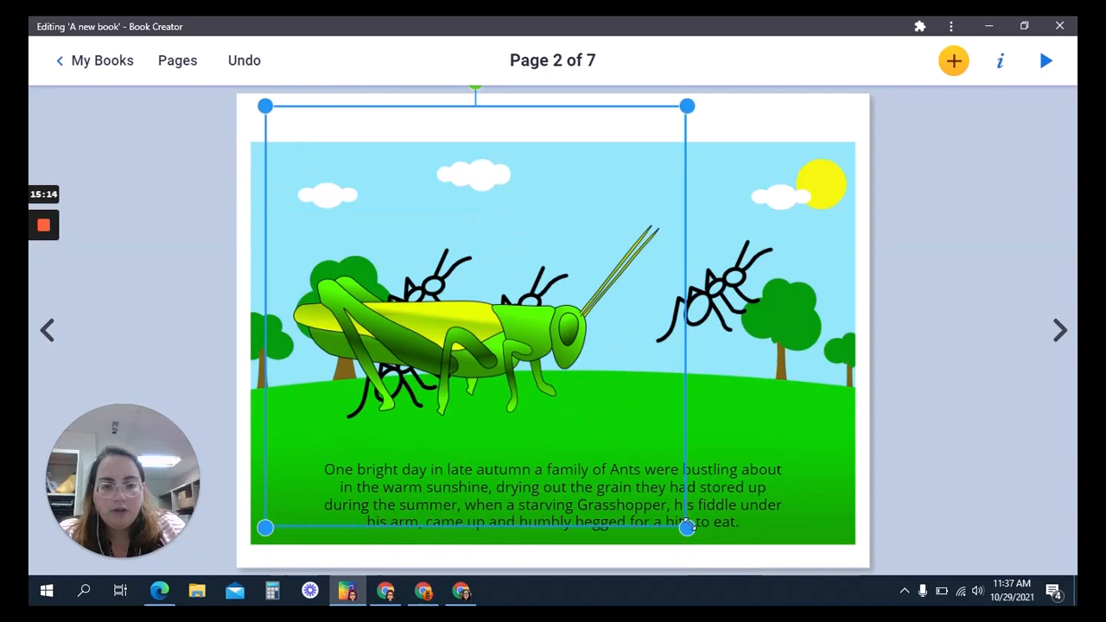
{"action": "left_click_drag", "start_coordinate": [687, 527], "coordinate": [498, 431]}
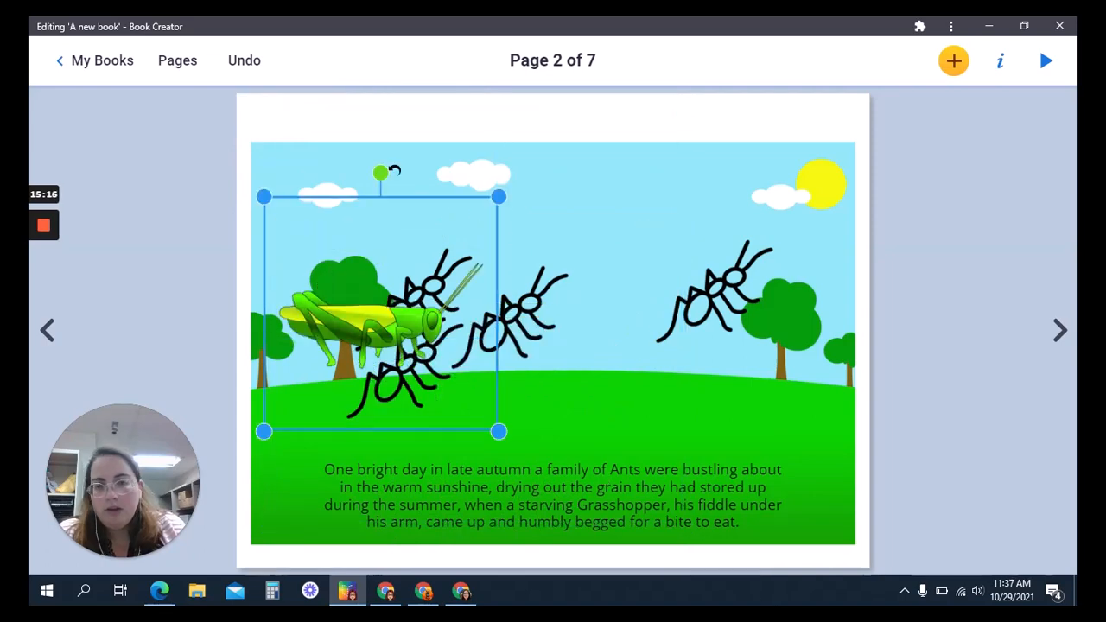
{"action": "left_click_drag", "start_coordinate": [382, 173], "coordinate": [334, 181]}
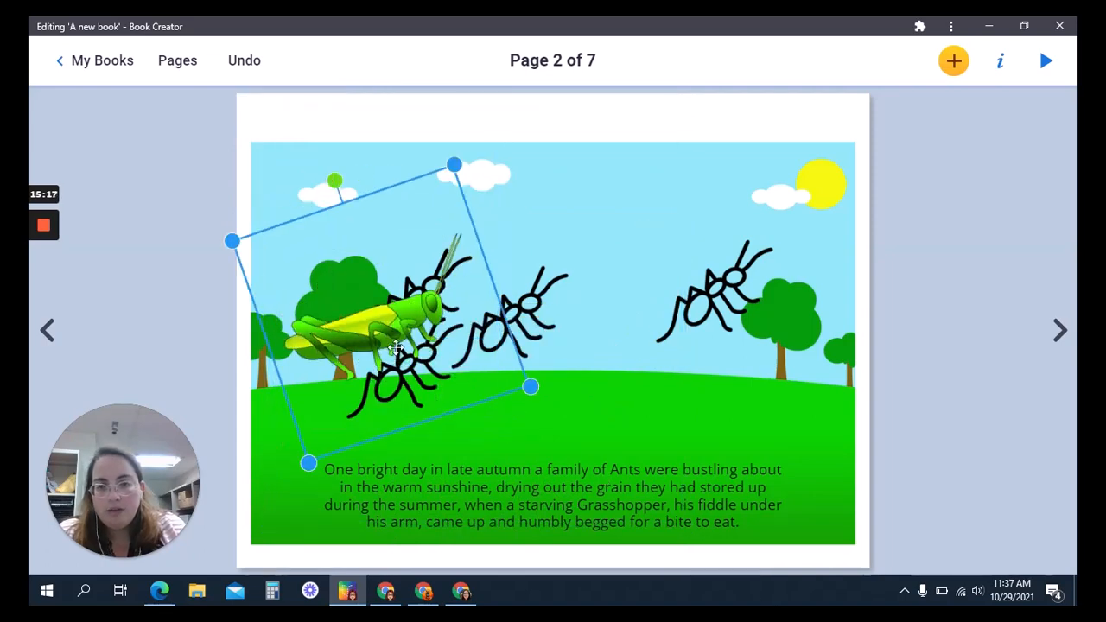
{"action": "left_click_drag", "start_coordinate": [391, 349], "coordinate": [369, 380]}
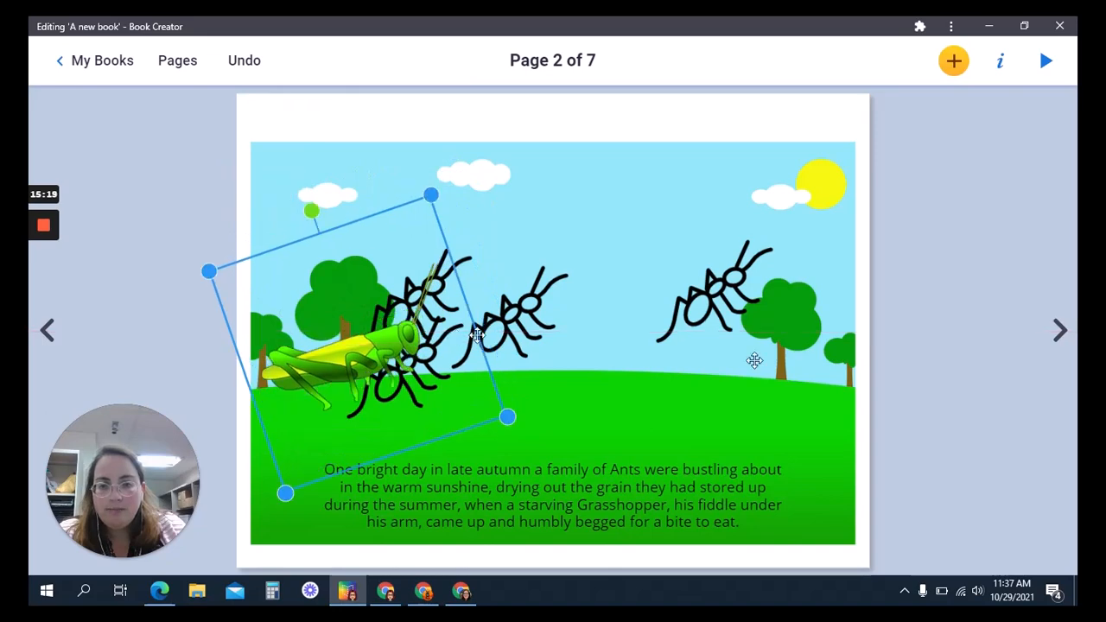
Bring a second ant to the page's right side, and shrink and position both ants there on the grass.
{"action": "left_click_drag", "start_coordinate": [754, 361], "coordinate": [724, 361]}
{"action": "left_click_drag", "start_coordinate": [531, 366], "coordinate": [747, 393]}
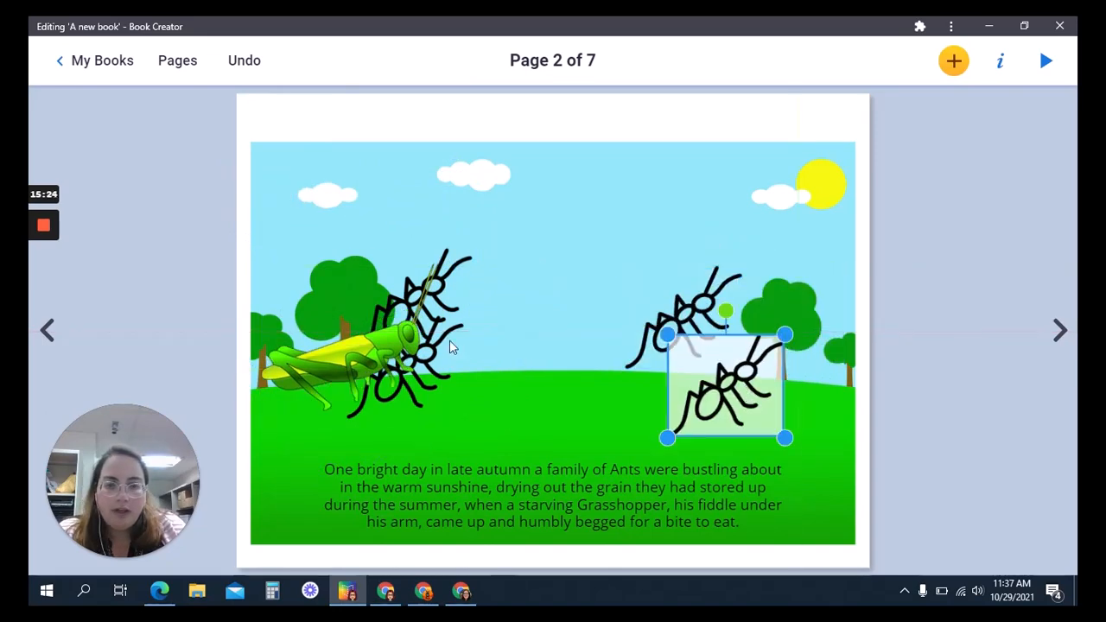
{"action": "left_click_drag", "start_coordinate": [782, 335], "coordinate": [725, 382]}
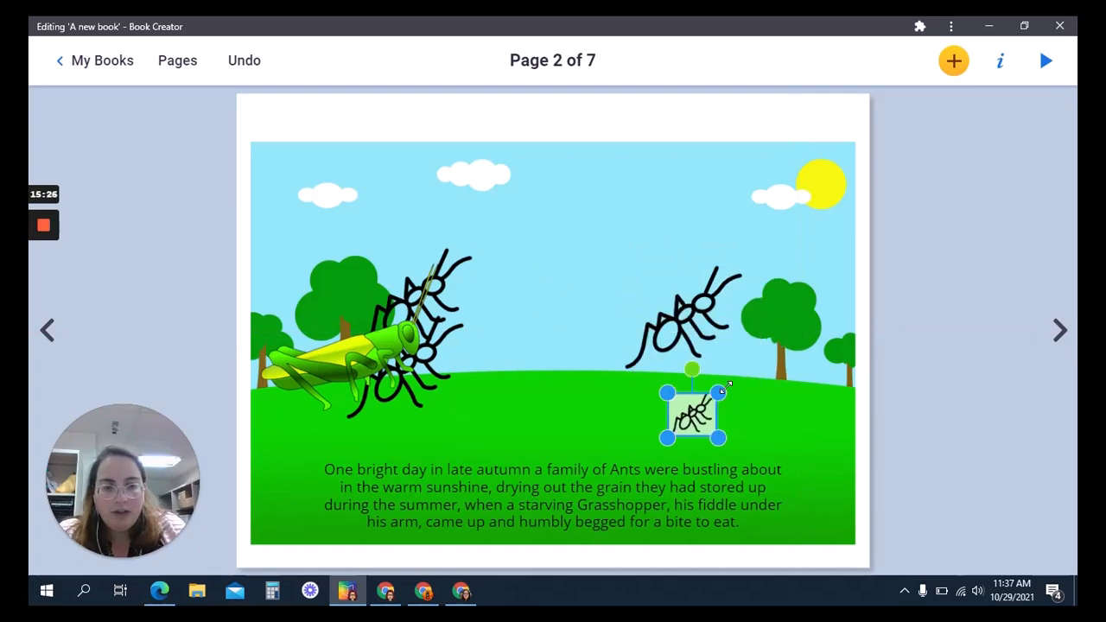
{"action": "left_click", "coordinate": [715, 307]}
{"action": "left_click_drag", "start_coordinate": [742, 267], "coordinate": [693, 352]}
{"action": "left_click", "coordinate": [713, 413]}
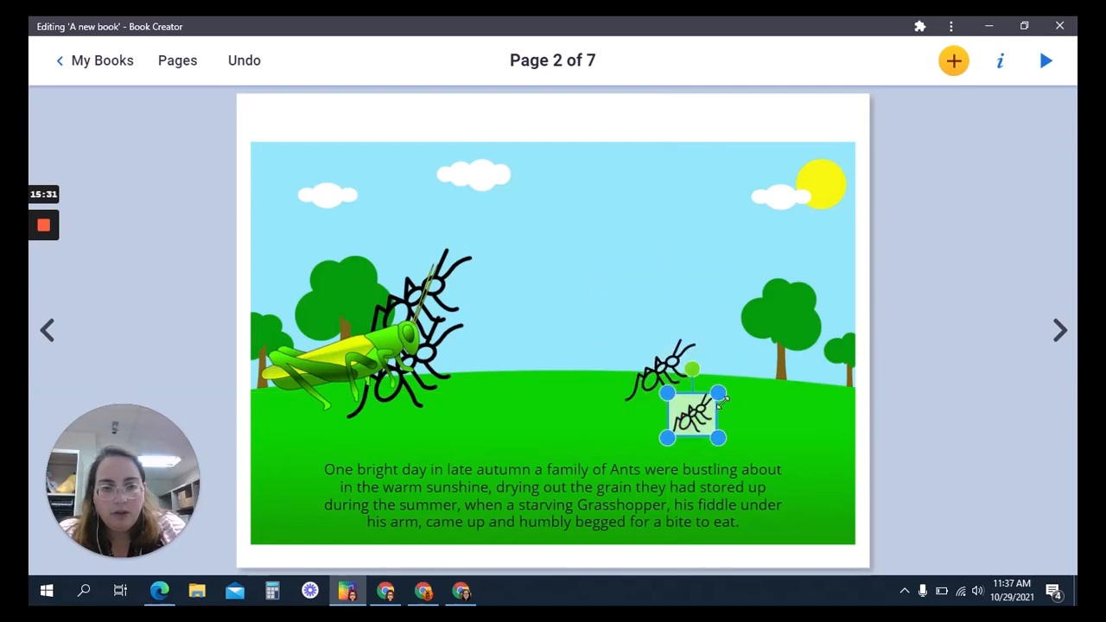
{"action": "left_click_drag", "start_coordinate": [709, 399], "coordinate": [738, 376]}
{"action": "left_click_drag", "start_coordinate": [700, 420], "coordinate": [729, 418]}
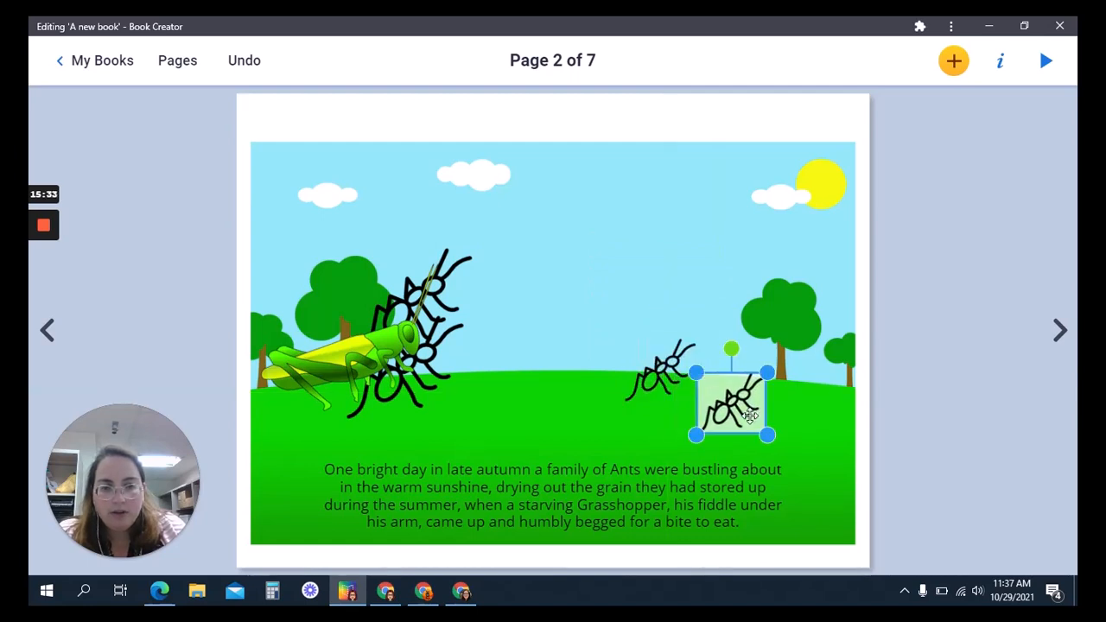
Move the grasshopper down to the page's lower-left area and shift the background scene slightly upward.
{"action": "left_click", "coordinate": [443, 281]}
{"action": "left_click_drag", "start_coordinate": [443, 282], "coordinate": [426, 394]}
{"action": "left_click", "coordinate": [433, 285]}
{"action": "mouse_move", "coordinate": [544, 288]}
{"action": "left_mouse_down"}
{"action": "mouse_move", "coordinate": [651, 356]}
{"action": "mouse_move", "coordinate": [553, 274]}
{"action": "left_mouse_up"}
Move the upper of the two remaining large ants to the group on the right, shrink it, and place it behind the others.
{"action": "left_click", "coordinate": [434, 262]}
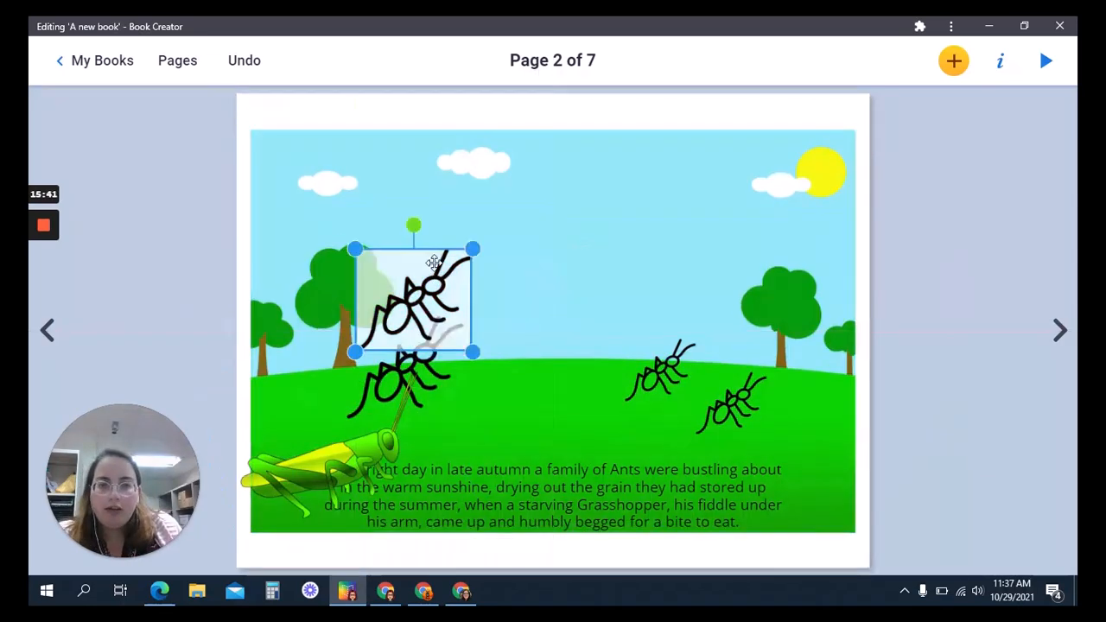
{"action": "left_click_drag", "start_coordinate": [434, 261], "coordinate": [657, 385]}
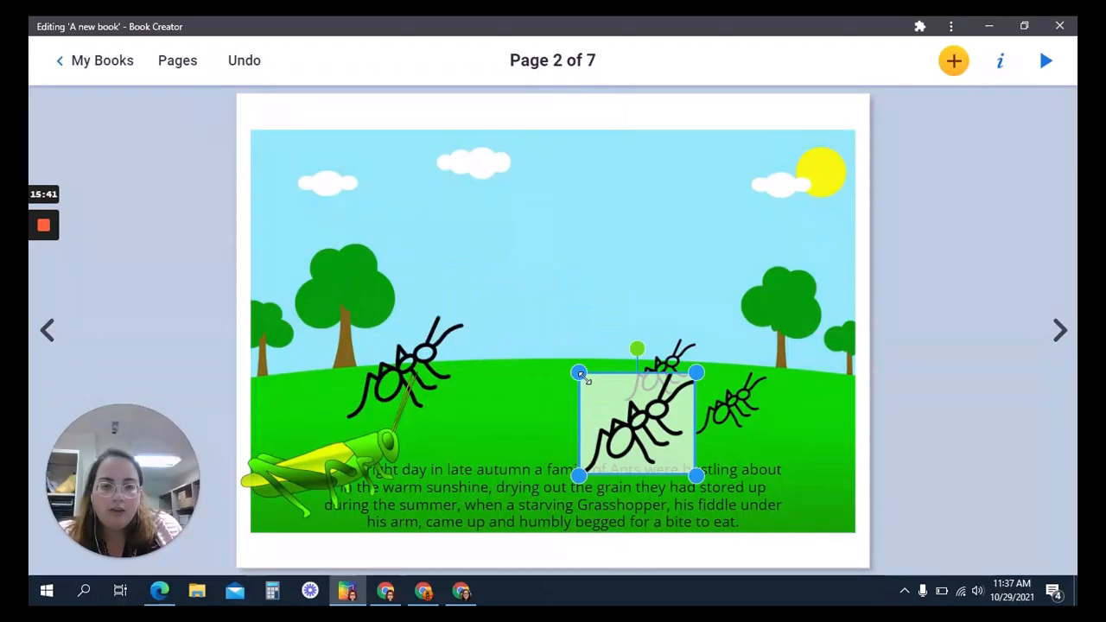
{"action": "left_click_drag", "start_coordinate": [579, 373], "coordinate": [625, 414]}
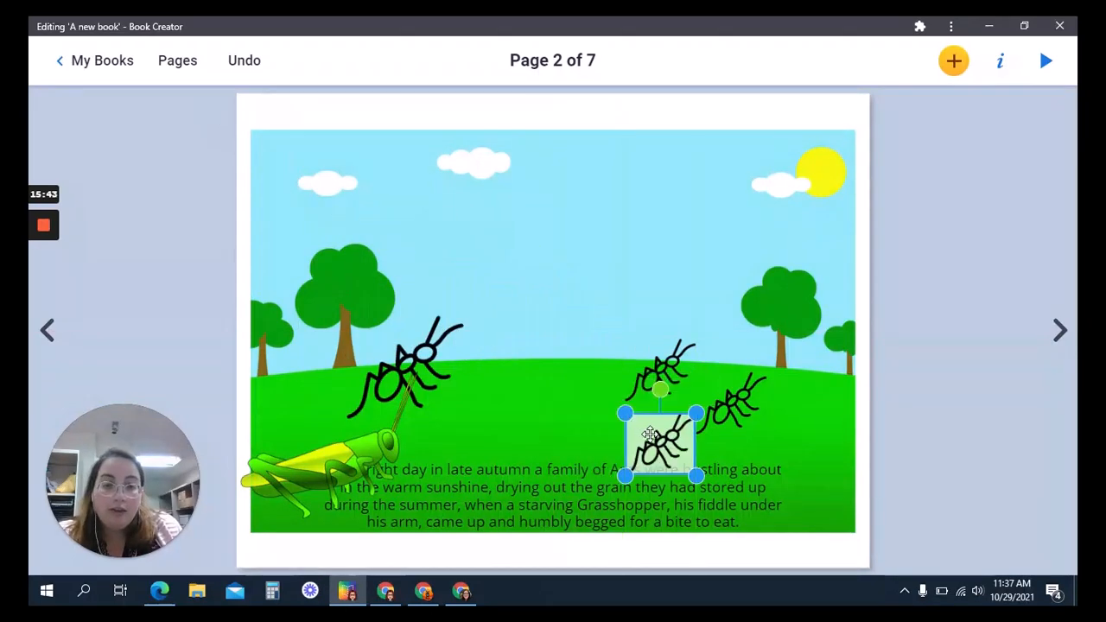
{"action": "left_click", "coordinate": [699, 435]}
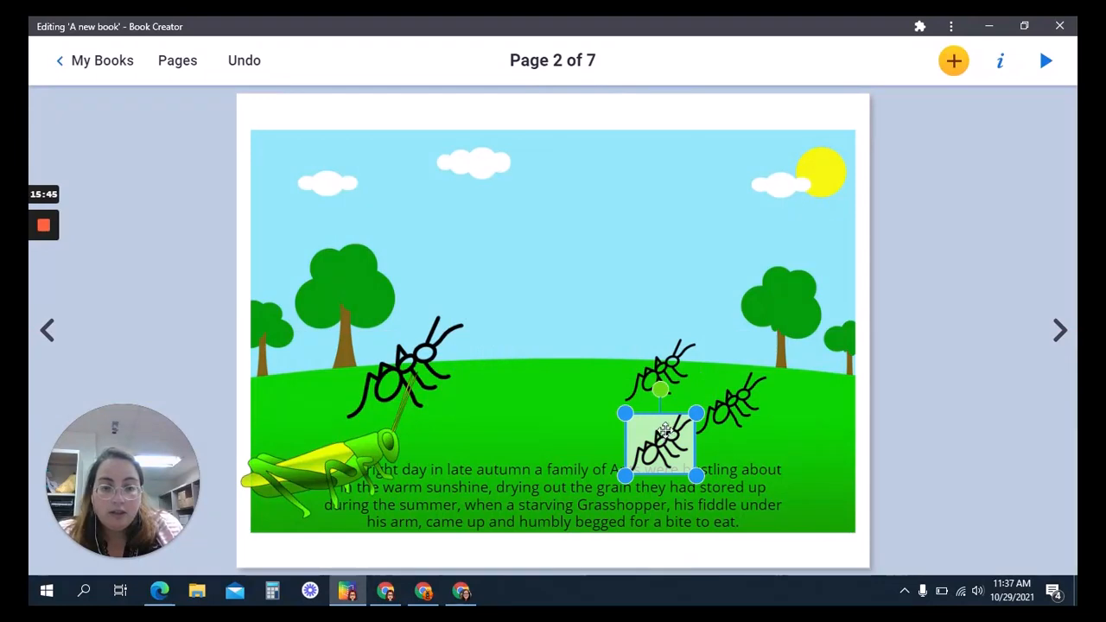
{"action": "left_click", "coordinate": [727, 398]}
{"action": "left_click", "coordinate": [666, 432]}
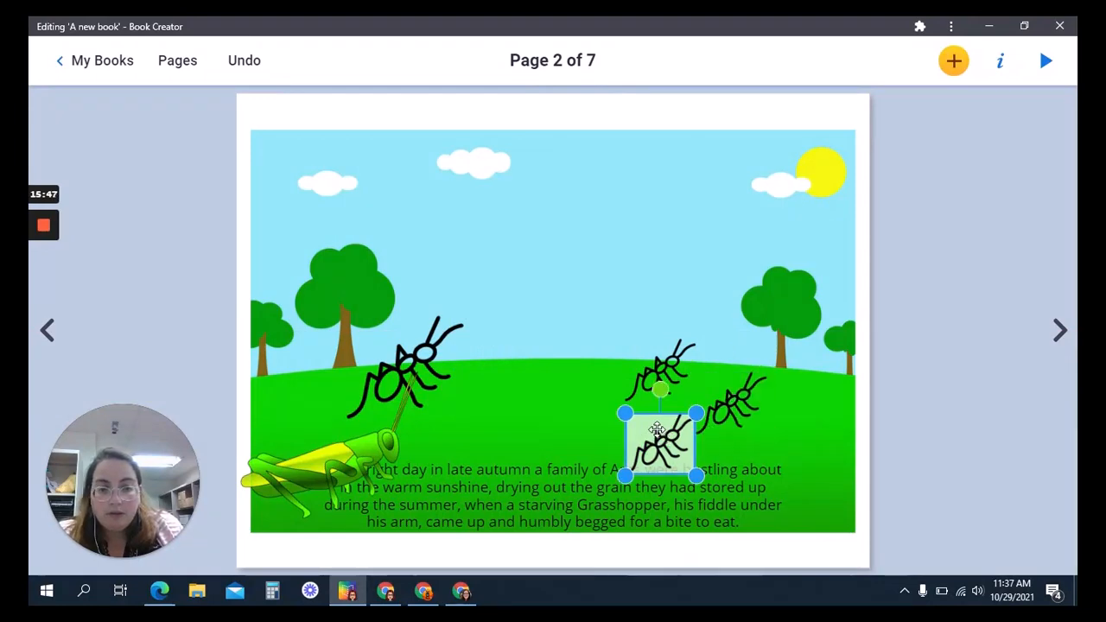
{"action": "left_click_drag", "start_coordinate": [666, 432], "coordinate": [610, 406]}
Move the last large ant to the front of the group at the page's right edge and shrink it.
{"action": "left_click", "coordinate": [432, 346]}
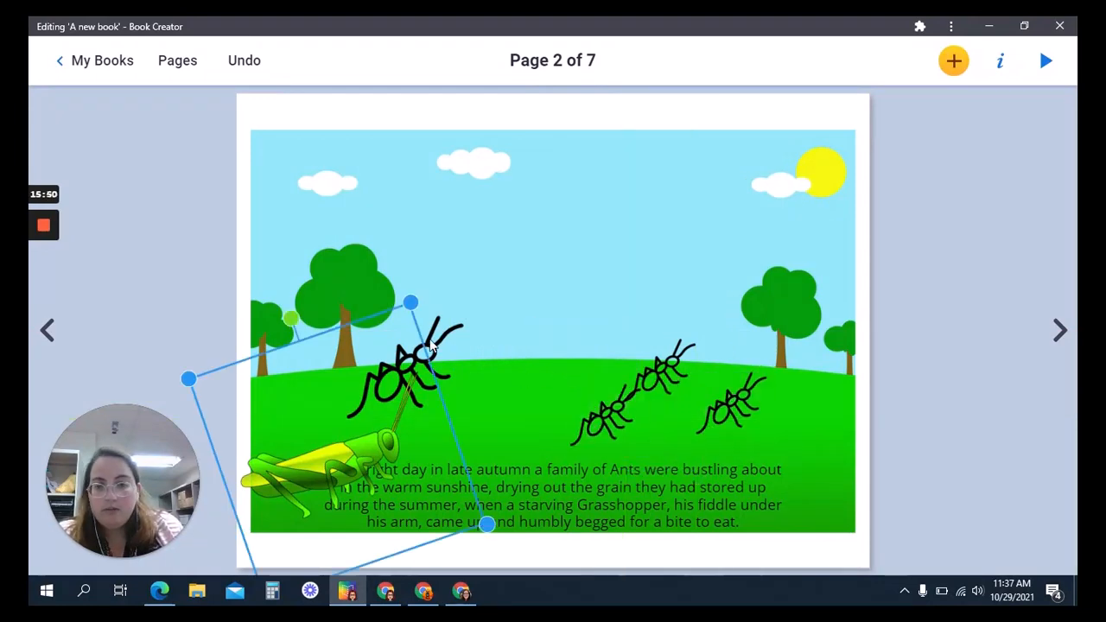
{"action": "left_click_drag", "start_coordinate": [432, 346], "coordinate": [827, 383]}
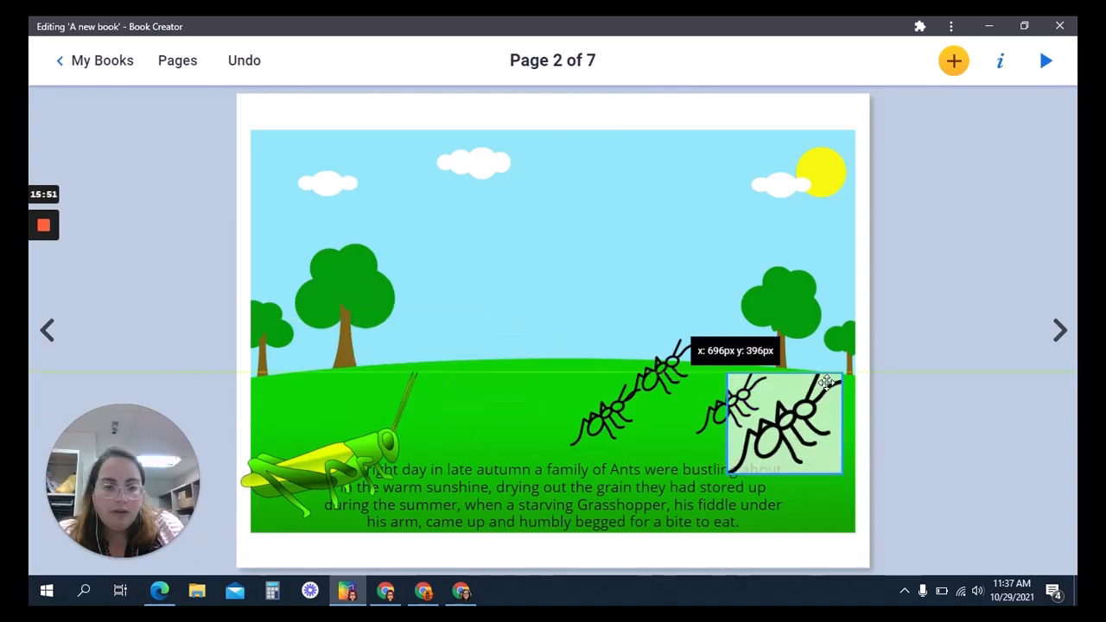
{"action": "left_click_drag", "start_coordinate": [727, 374], "coordinate": [787, 414]}
Adjust the spacing of the two rear ants so that they no longer touch.
{"action": "left_click", "coordinate": [659, 393]}
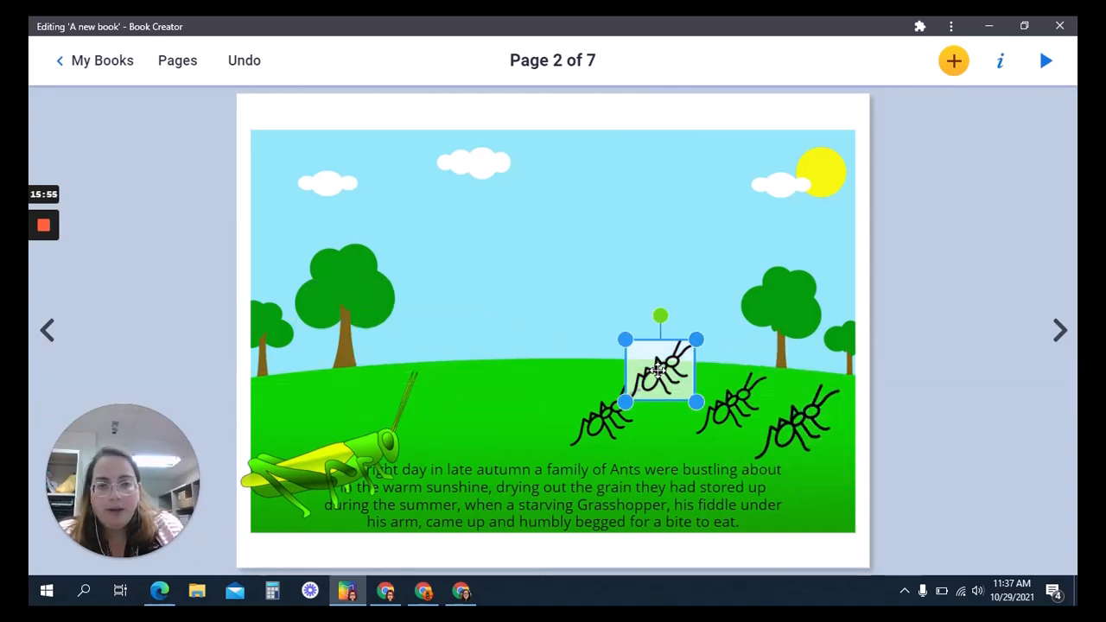
{"action": "double_click", "coordinate": [663, 356]}
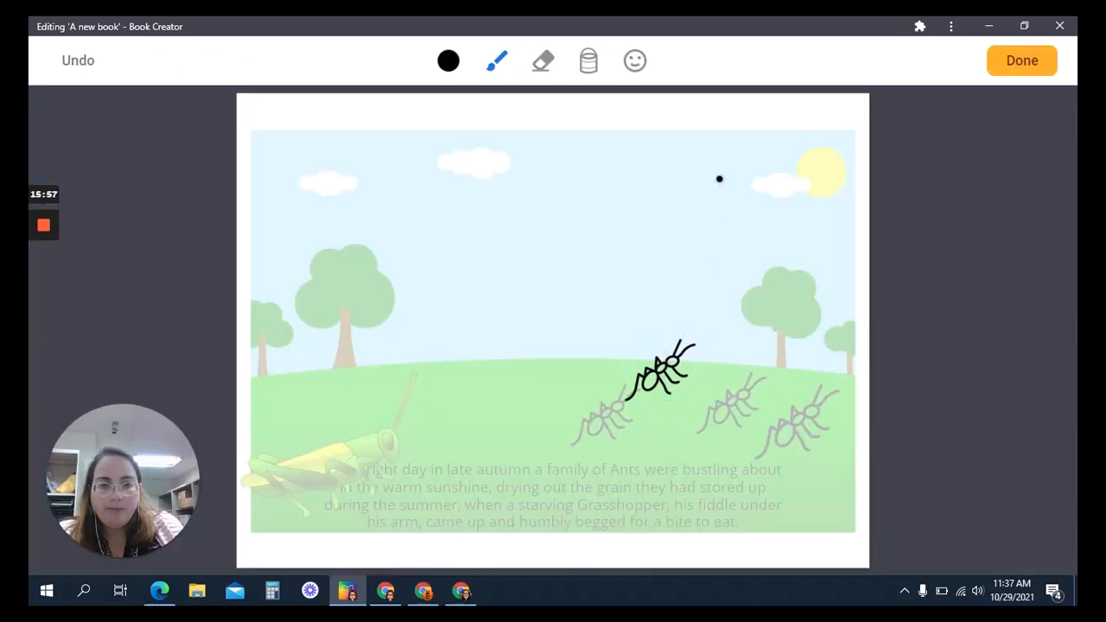
{"action": "left_click", "coordinate": [1035, 60]}
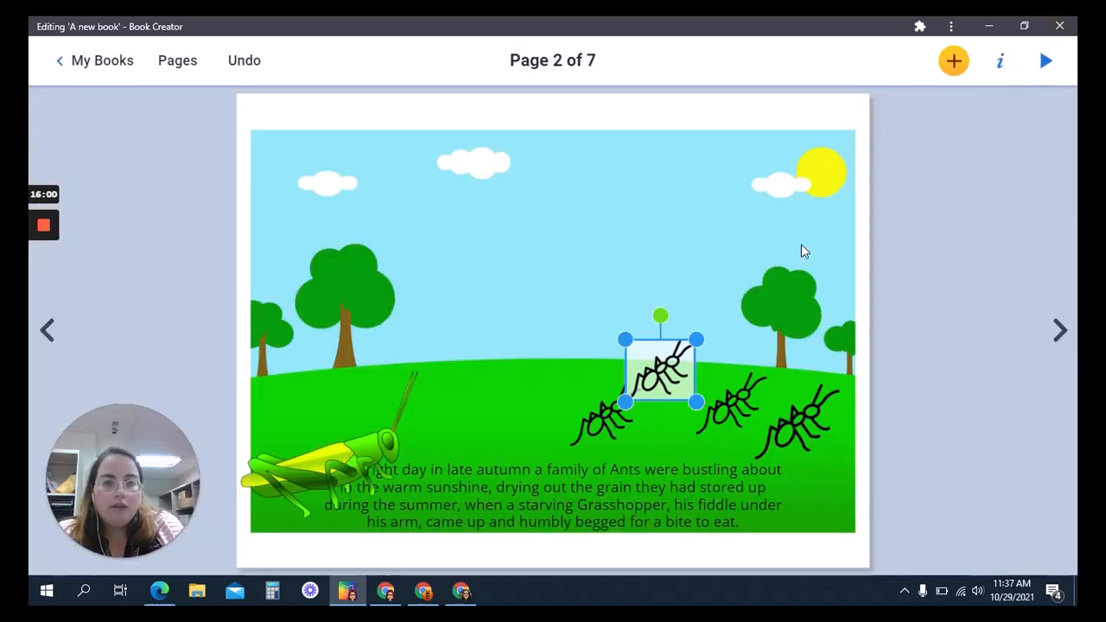
{"action": "left_click_drag", "start_coordinate": [642, 367], "coordinate": [666, 367]}
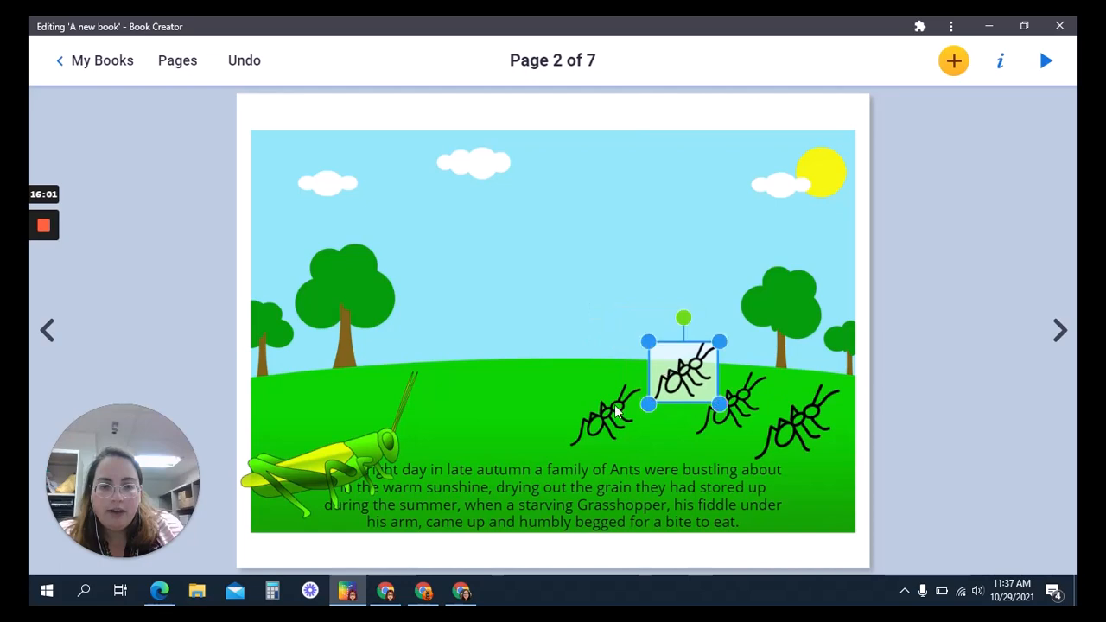
{"action": "left_click_drag", "start_coordinate": [618, 413], "coordinate": [621, 415]}
Shrink the grasshopper further and place it on the grass below the left-hand tree, clear of the story text.
{"action": "left_click", "coordinate": [356, 439]}
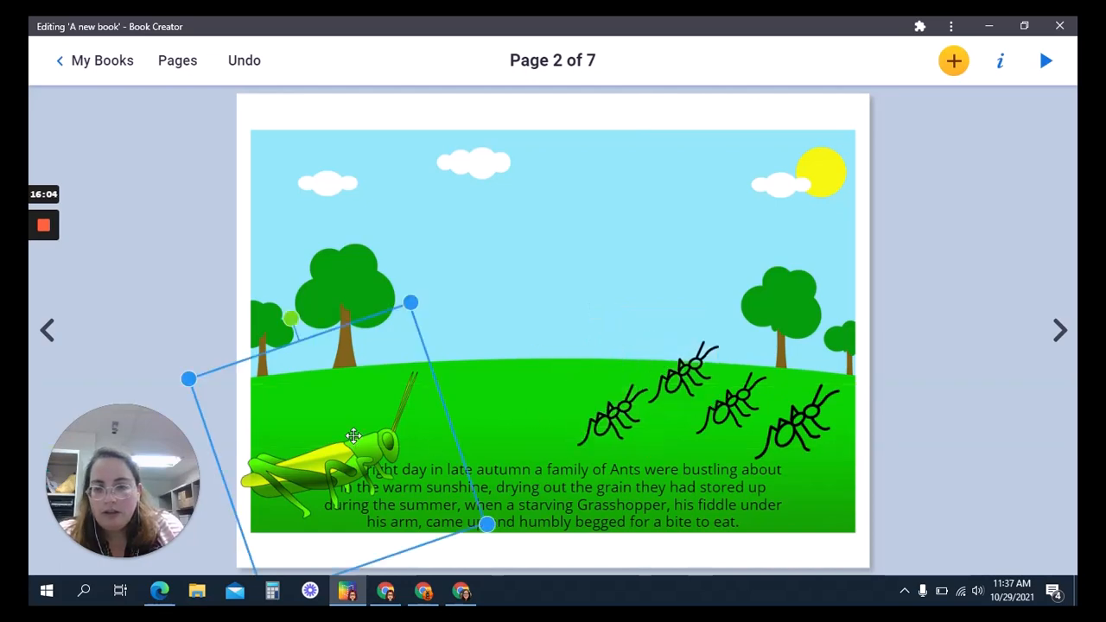
{"action": "left_click_drag", "start_coordinate": [367, 427], "coordinate": [416, 338]}
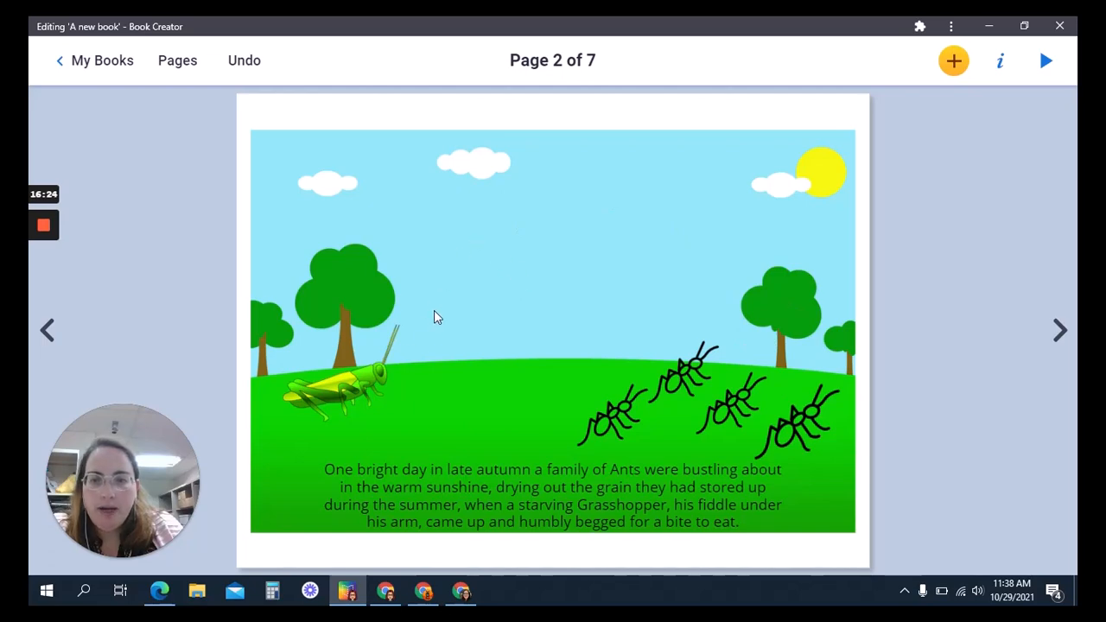
{"action": "left_click", "coordinate": [1057, 330]}
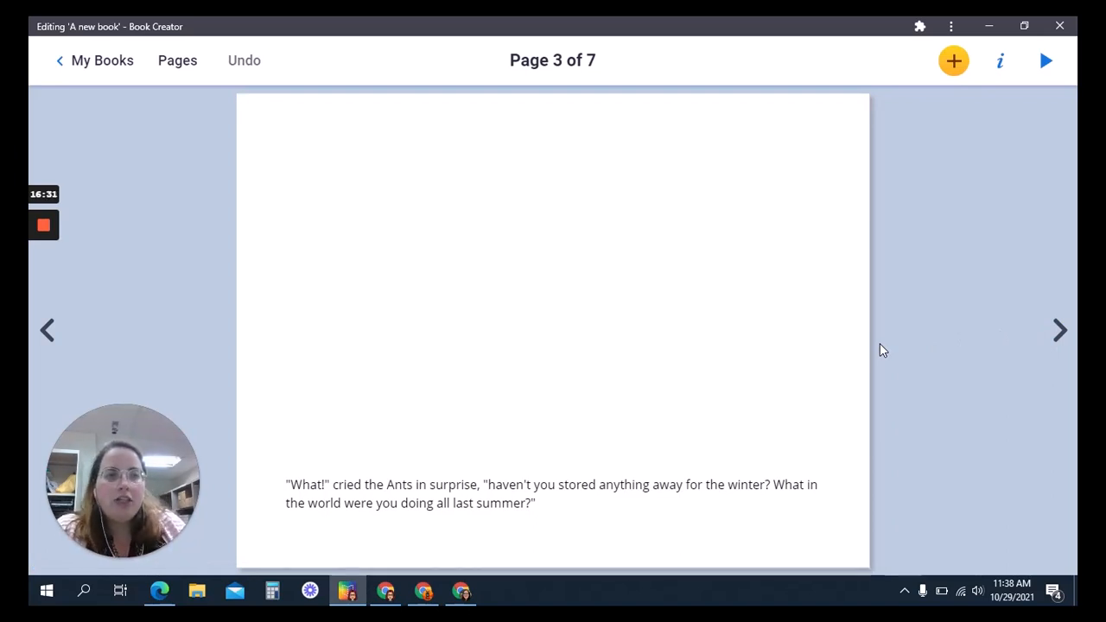
{"action": "left_click", "coordinate": [953, 62]}
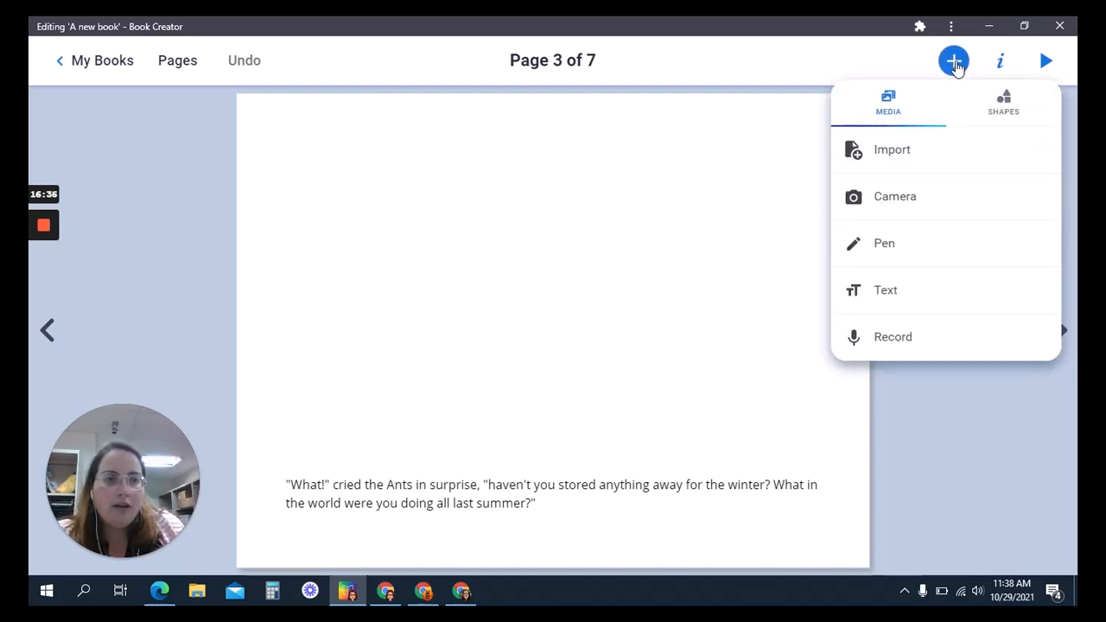
{"action": "left_click", "coordinate": [106, 322]}
{"action": "left_click", "coordinate": [107, 321]}
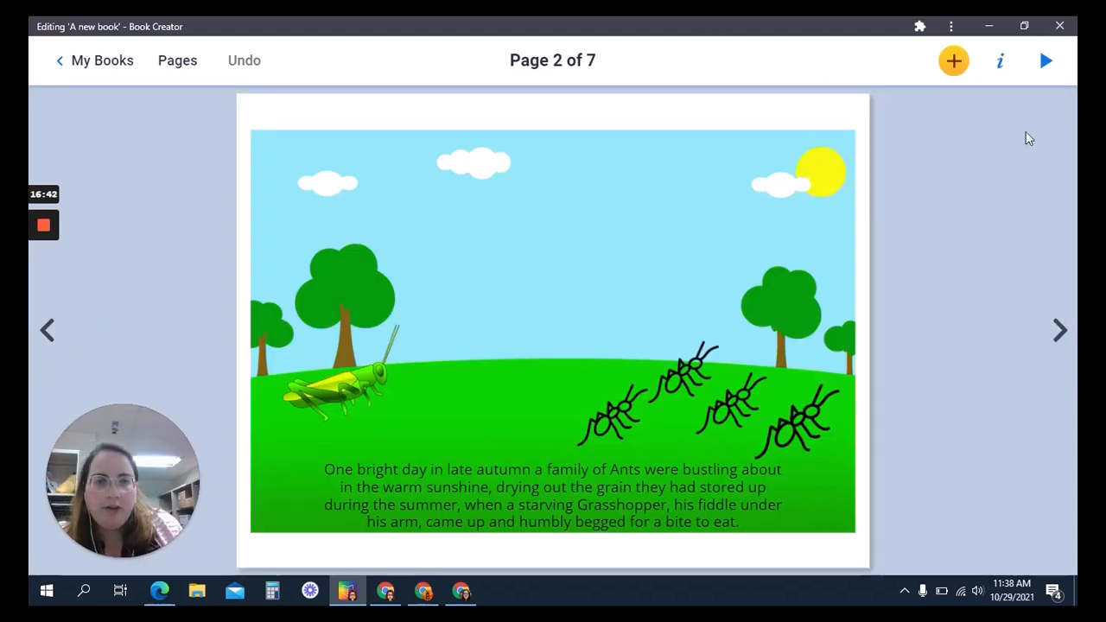
Record a spoken narration for page 2, allowing microphone access, and use the recording on the page.
{"action": "left_click", "coordinate": [953, 62]}
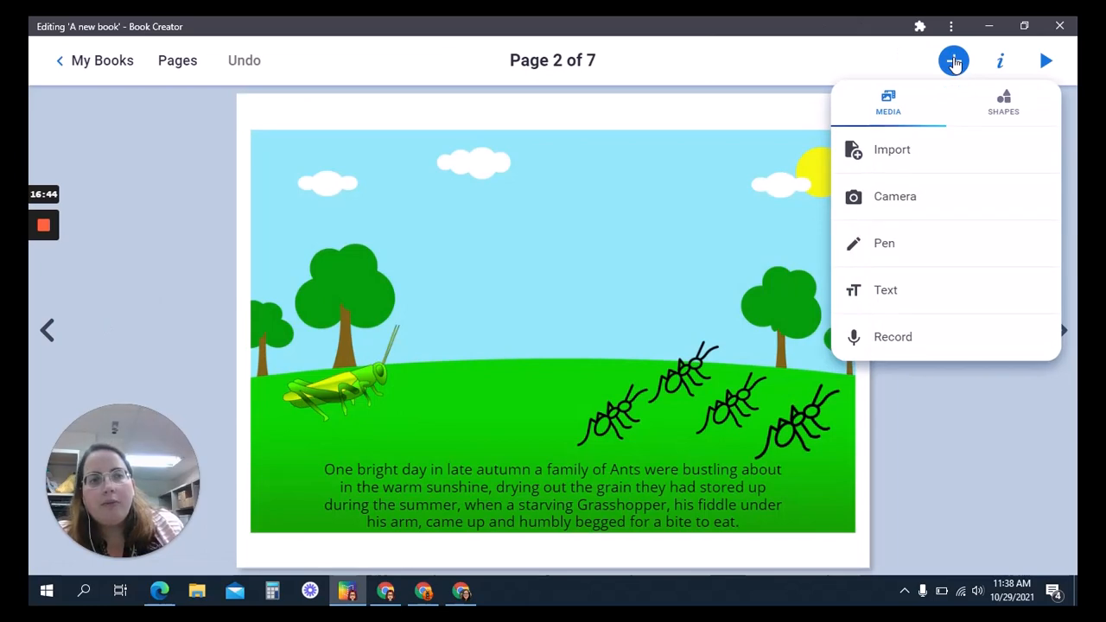
{"action": "left_click", "coordinate": [889, 339]}
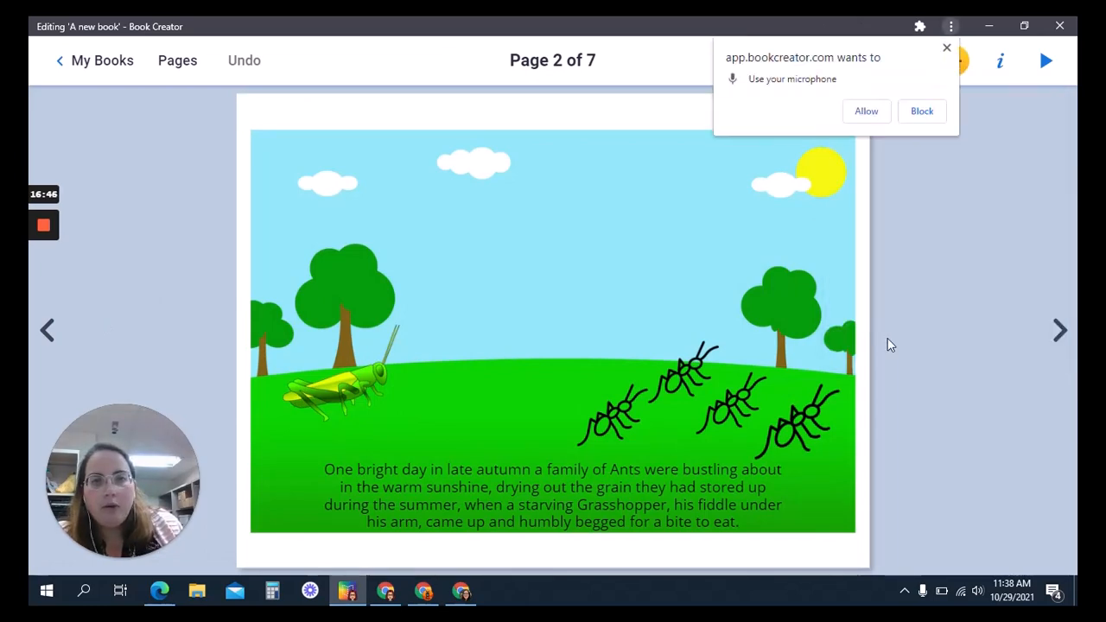
{"action": "left_click", "coordinate": [866, 112]}
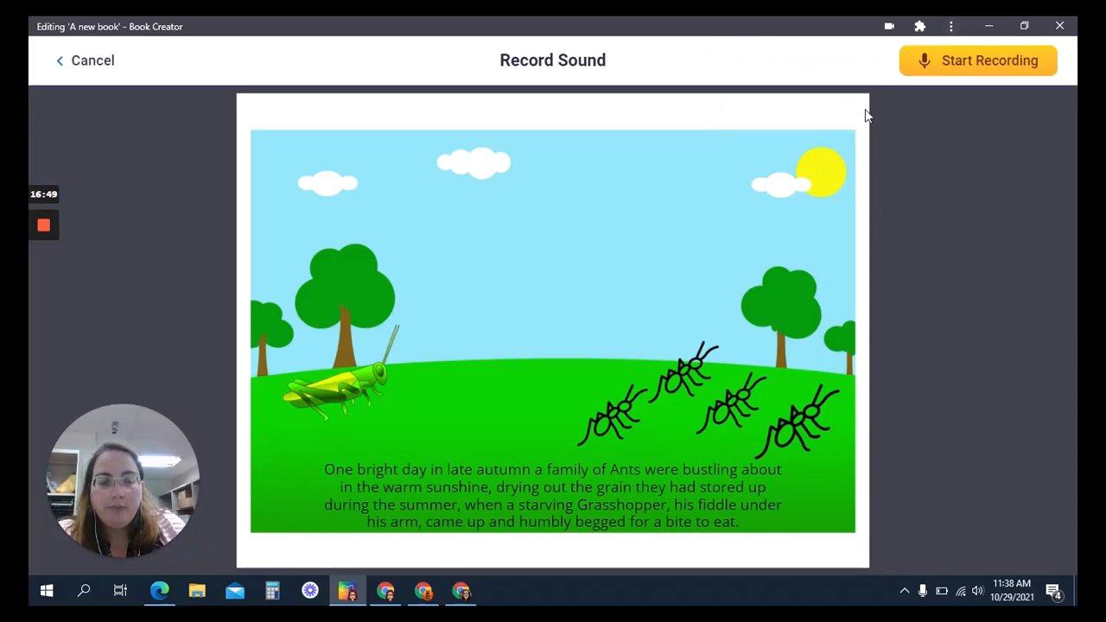
{"action": "left_click", "coordinate": [948, 67]}
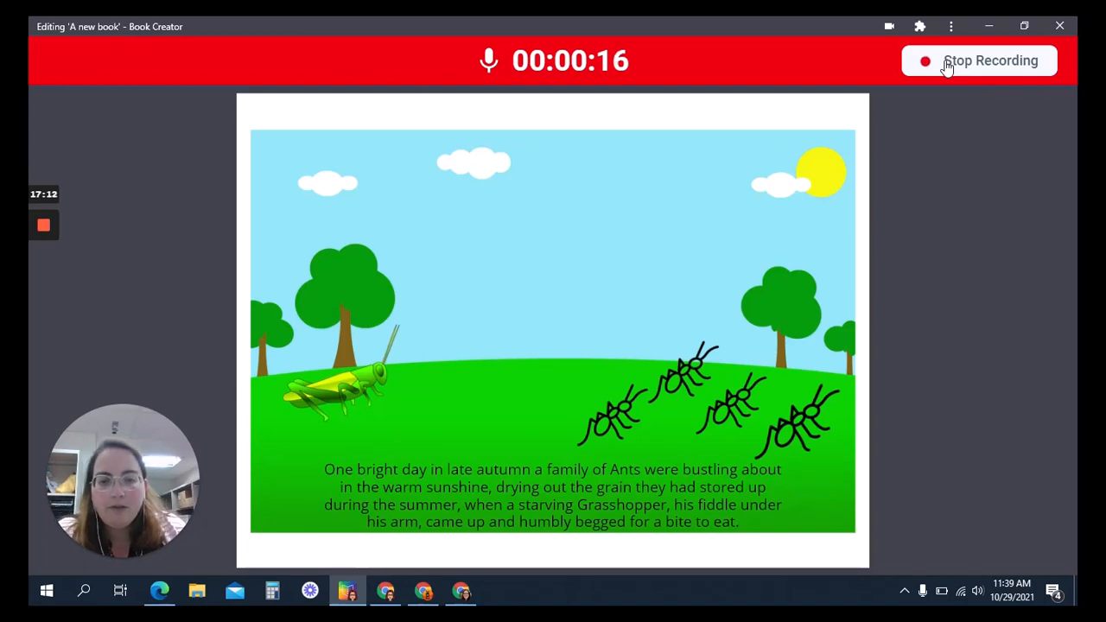
{"action": "left_click", "coordinate": [946, 67]}
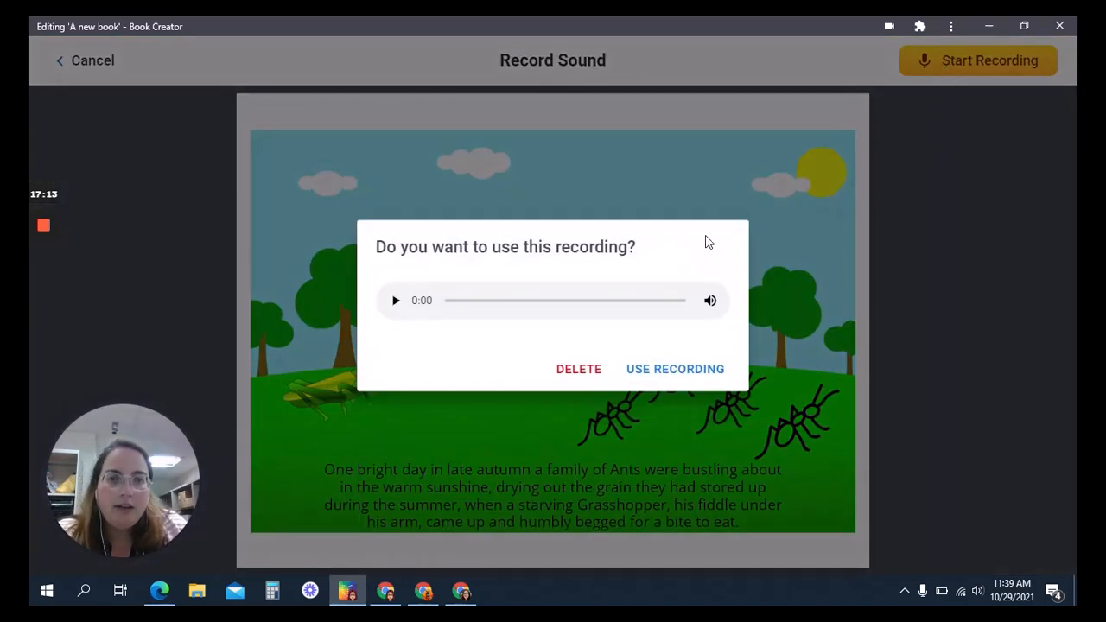
{"action": "left_click", "coordinate": [673, 368]}
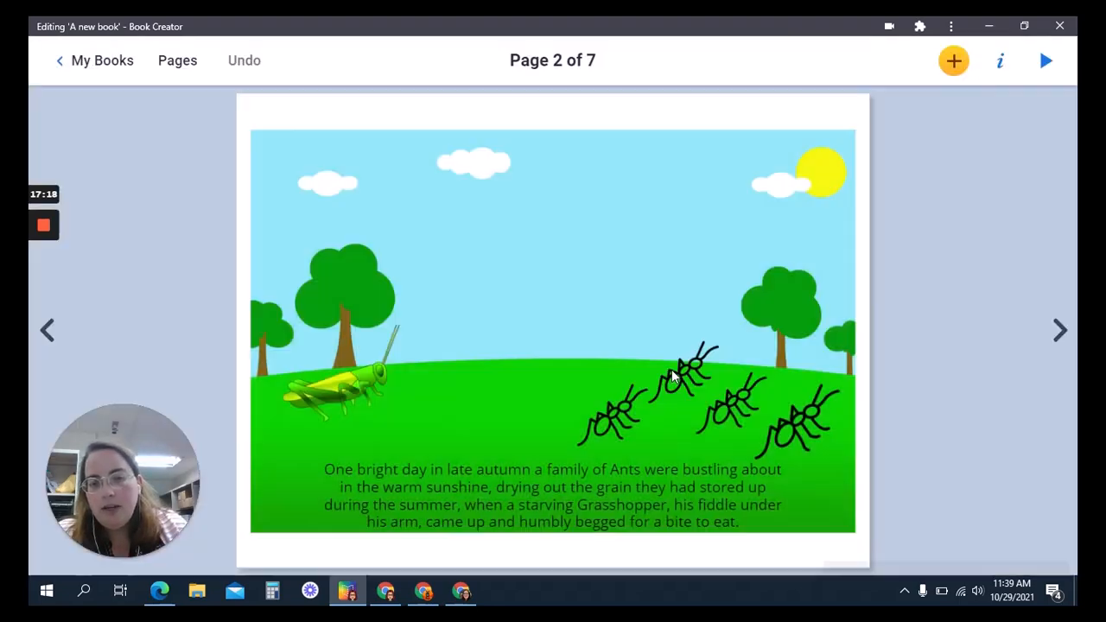
Place the narration's sound icon in the page's lower-left corner, beside the story text.
{"action": "left_click_drag", "start_coordinate": [561, 324], "coordinate": [285, 498]}
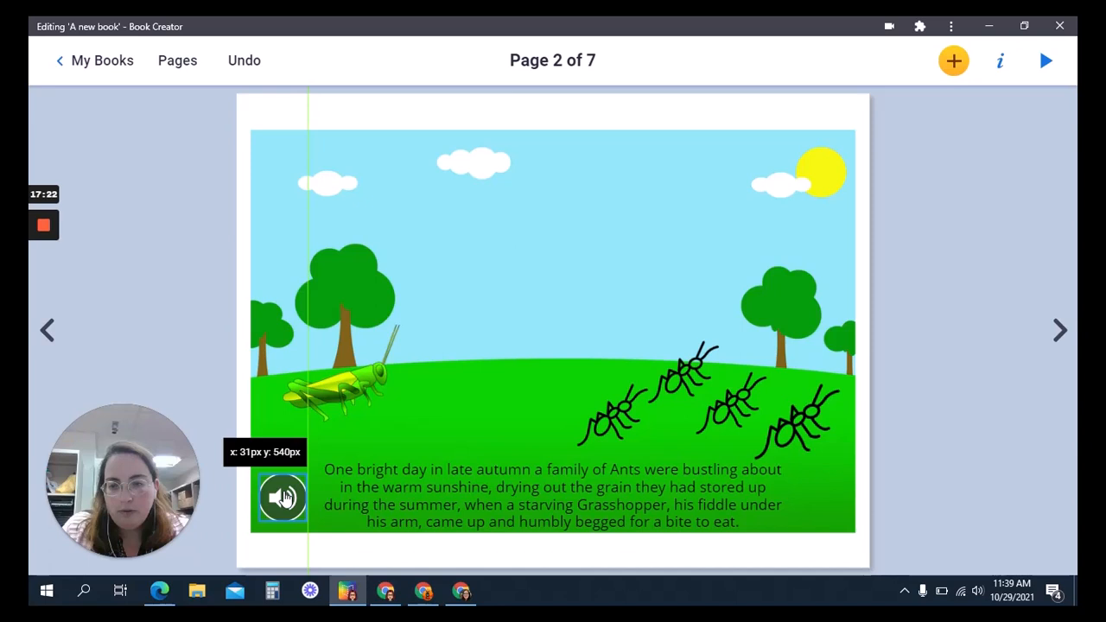
{"action": "left_click_drag", "start_coordinate": [285, 499], "coordinate": [285, 499]}
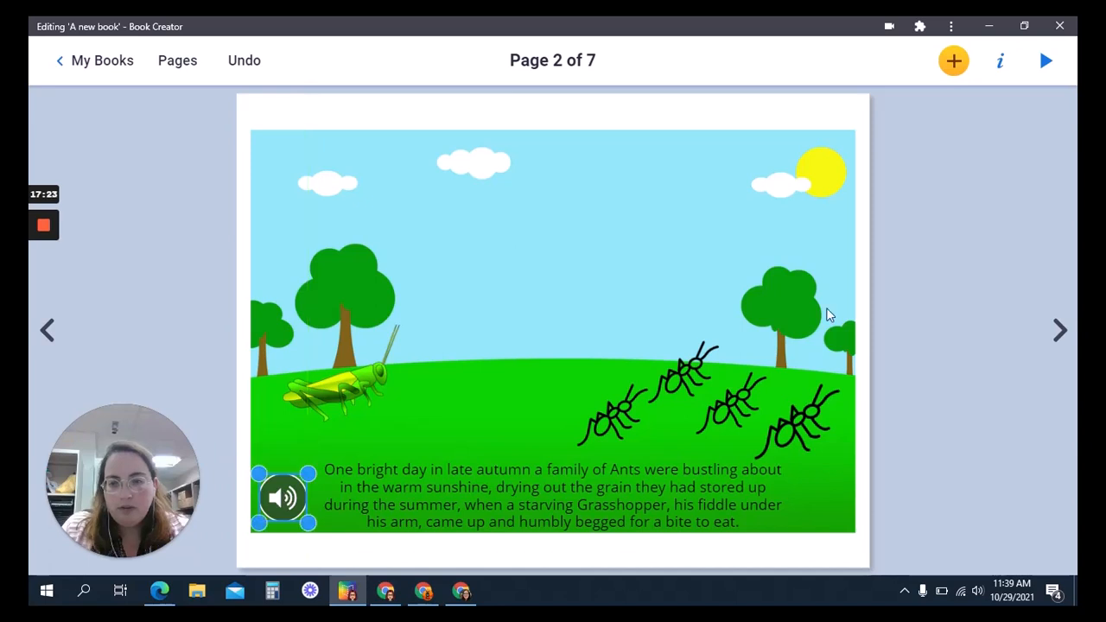
{"action": "left_click", "coordinate": [954, 203]}
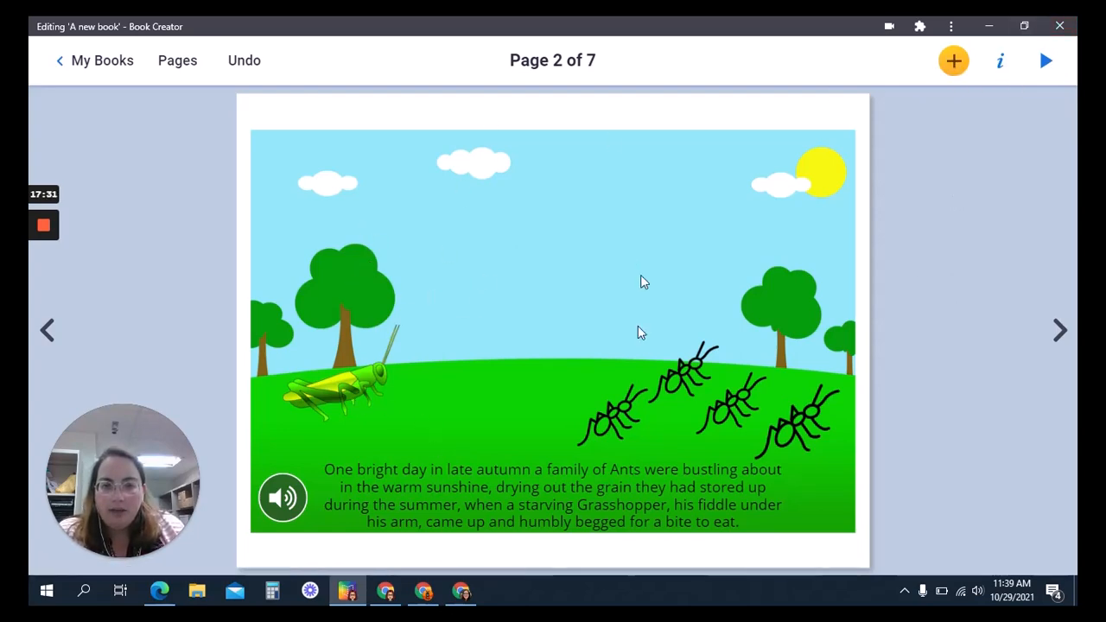
{"action": "left_click", "coordinate": [954, 64]}
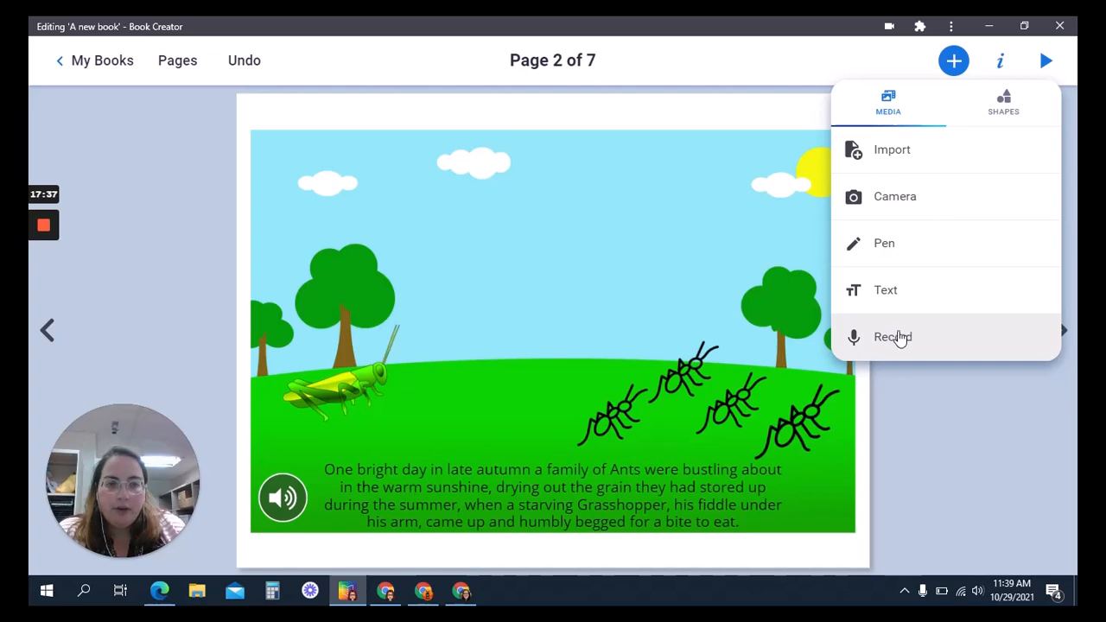
{"action": "left_click", "coordinate": [933, 412]}
Go to page 3 and open the import option for embedding content.
{"action": "left_click", "coordinate": [1058, 332]}
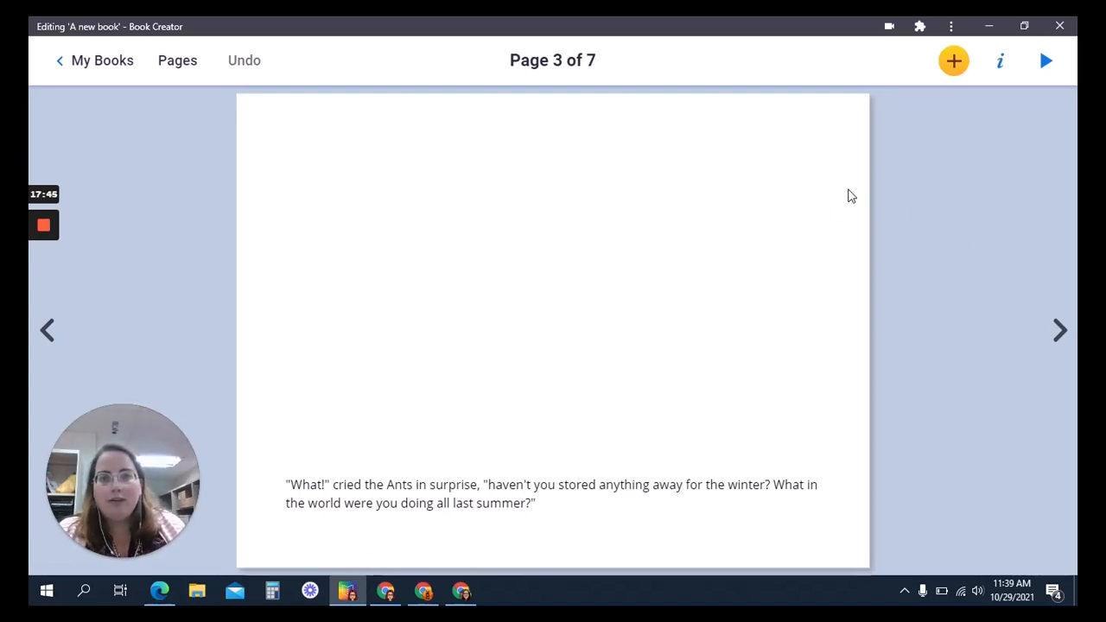
{"action": "left_click", "coordinate": [959, 64]}
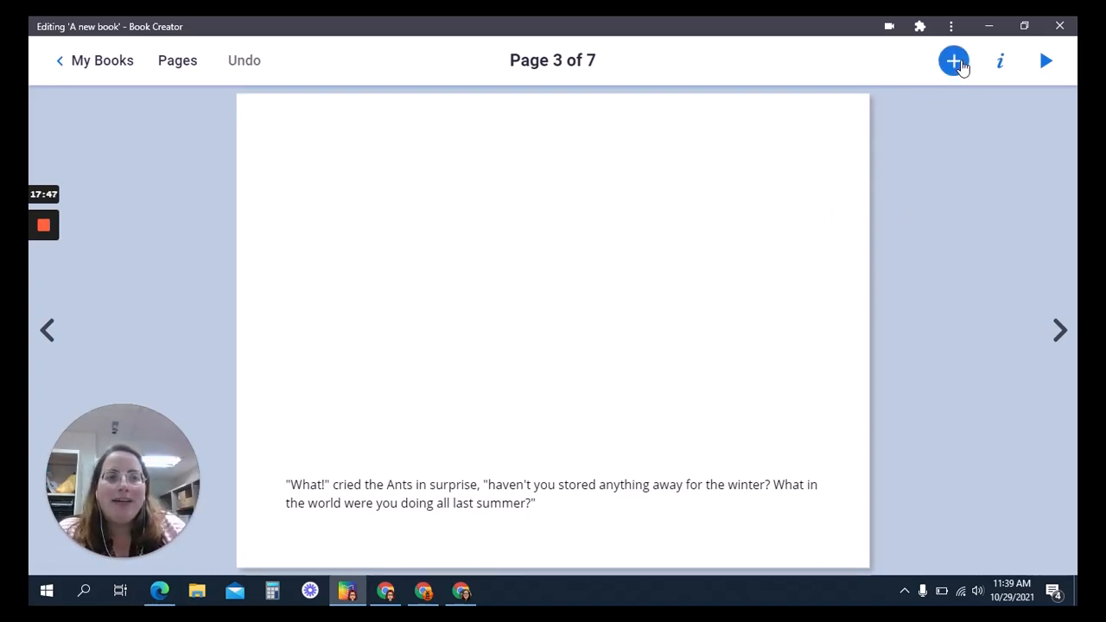
{"action": "left_click", "coordinate": [904, 153]}
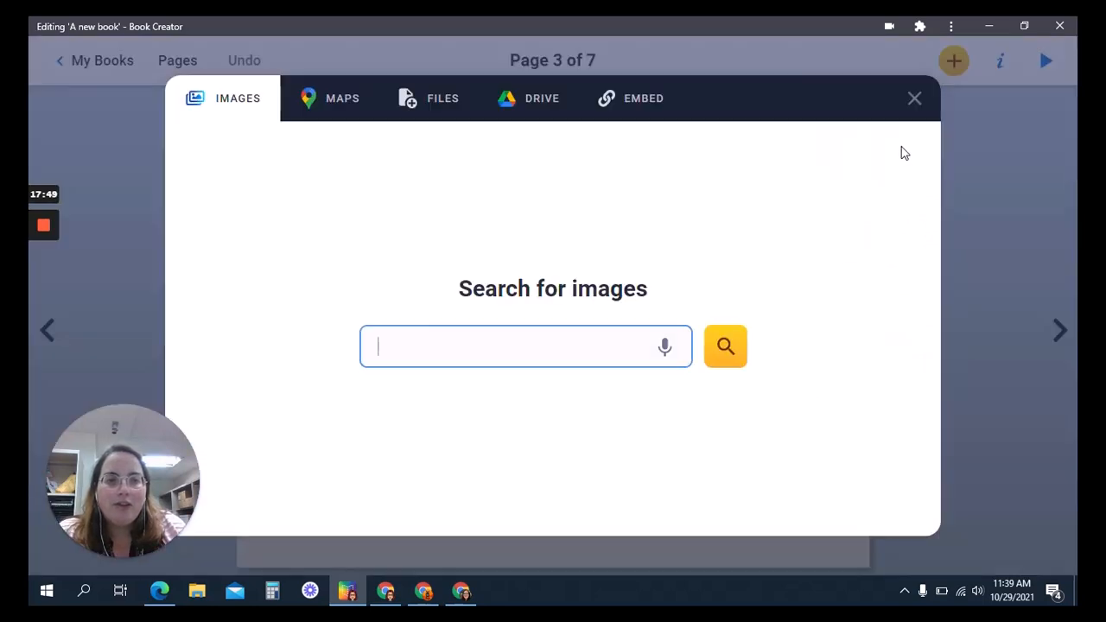
{"action": "left_click", "coordinate": [640, 101]}
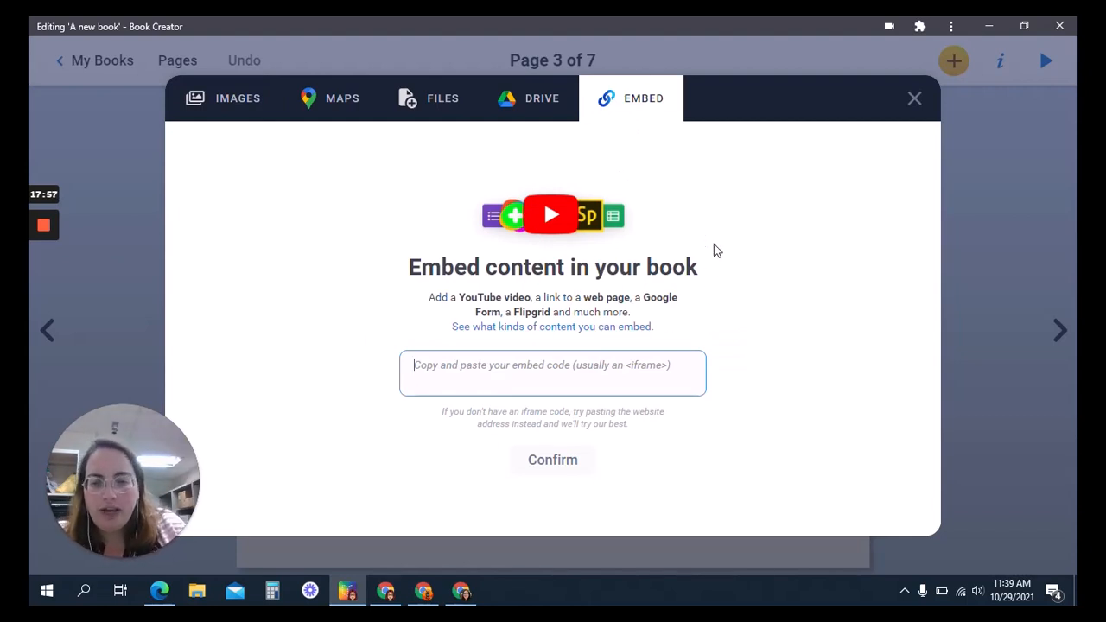
Switch to Chrome and search YouTube for "aesop grasshopper" in a new tab.
{"action": "left_click", "coordinate": [386, 590]}
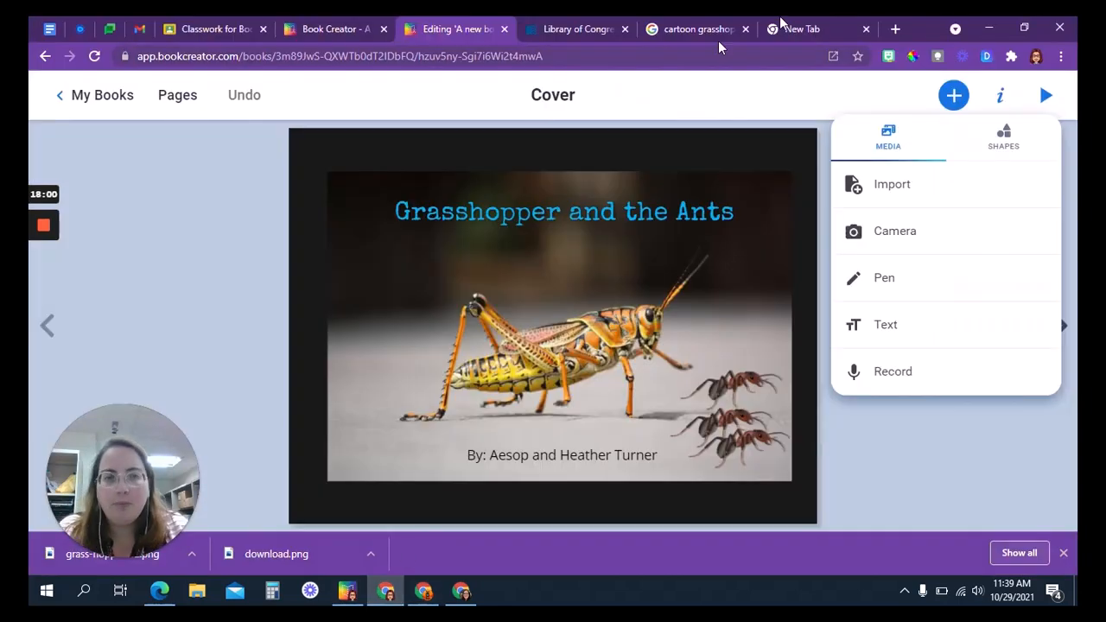
{"action": "left_click", "coordinate": [894, 31]}
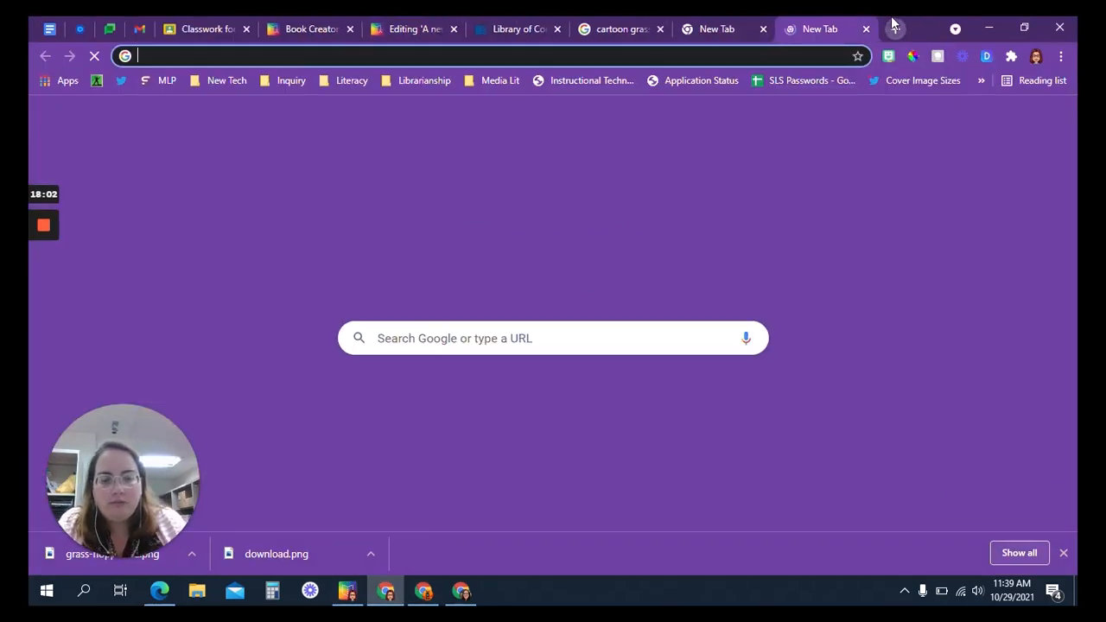
{"action": "type", "text": "youutbn"}
{"action": "key", "text": "BackSpace"}
{"action": "key", "text": "BackSpace"}
{"action": "key", "text": "BackSpace"}
{"action": "key", "text": "BackSpace"}
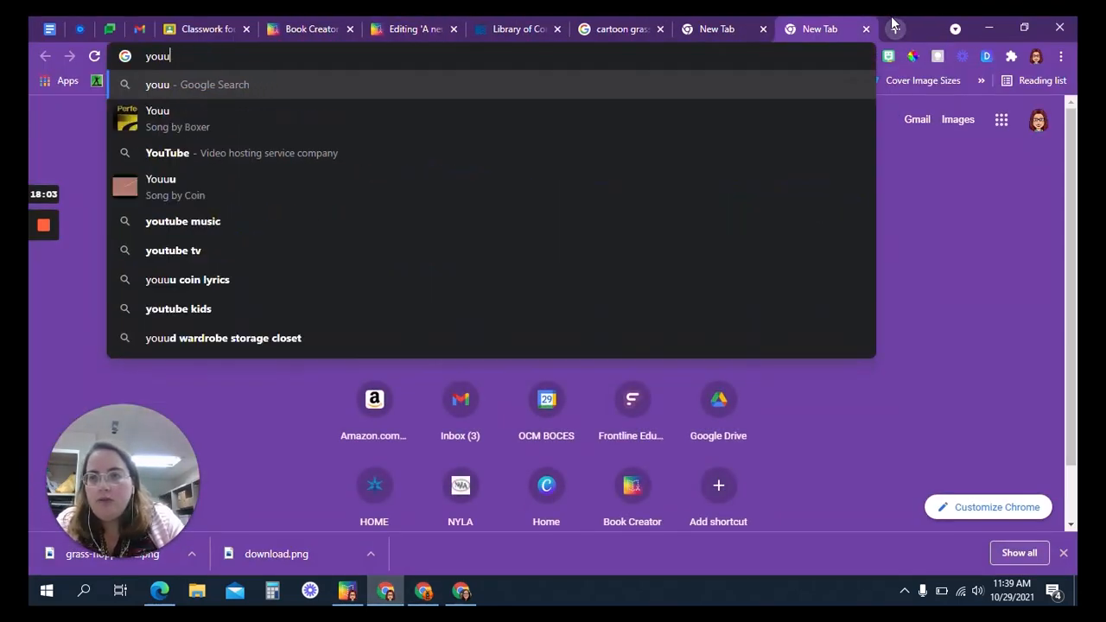
{"action": "type", "text": "tube"}
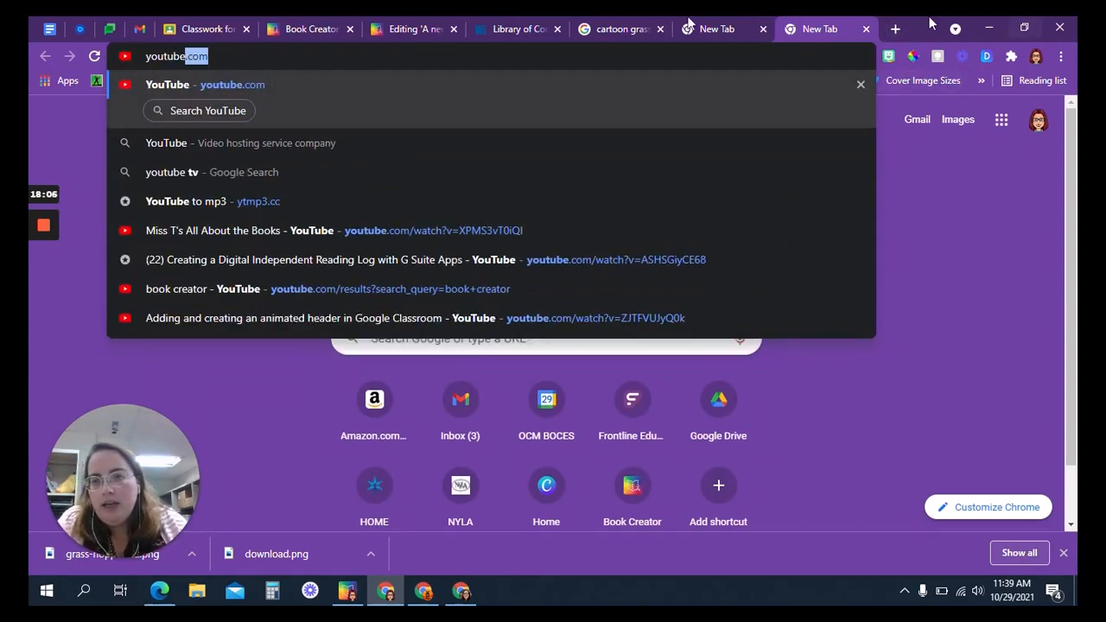
{"action": "left_click", "coordinate": [226, 108]}
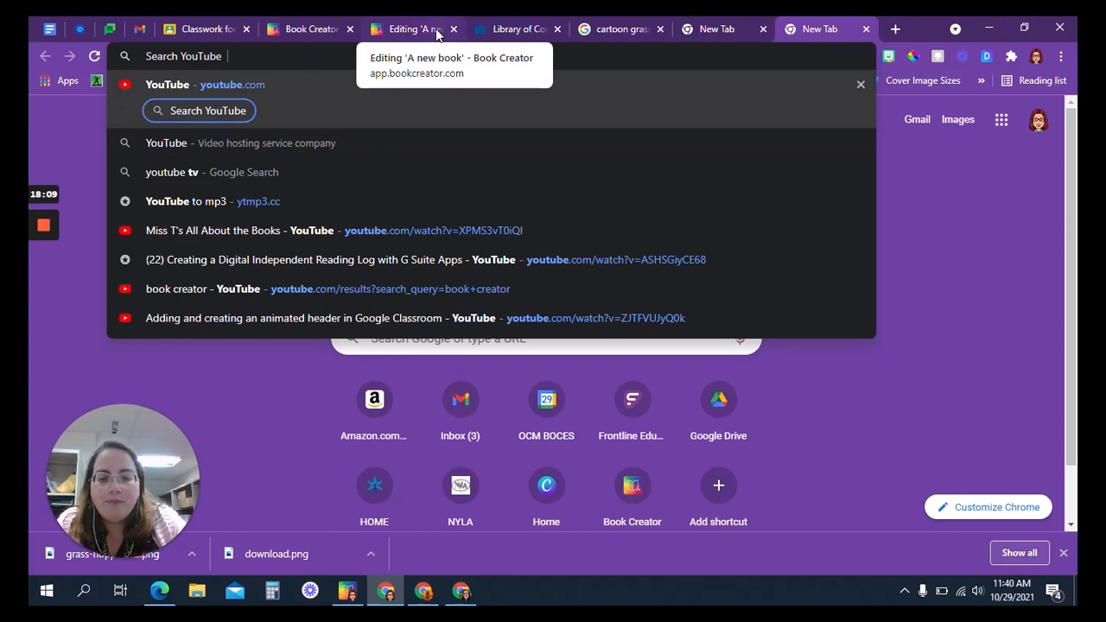
{"action": "type", "text": "aesop"}
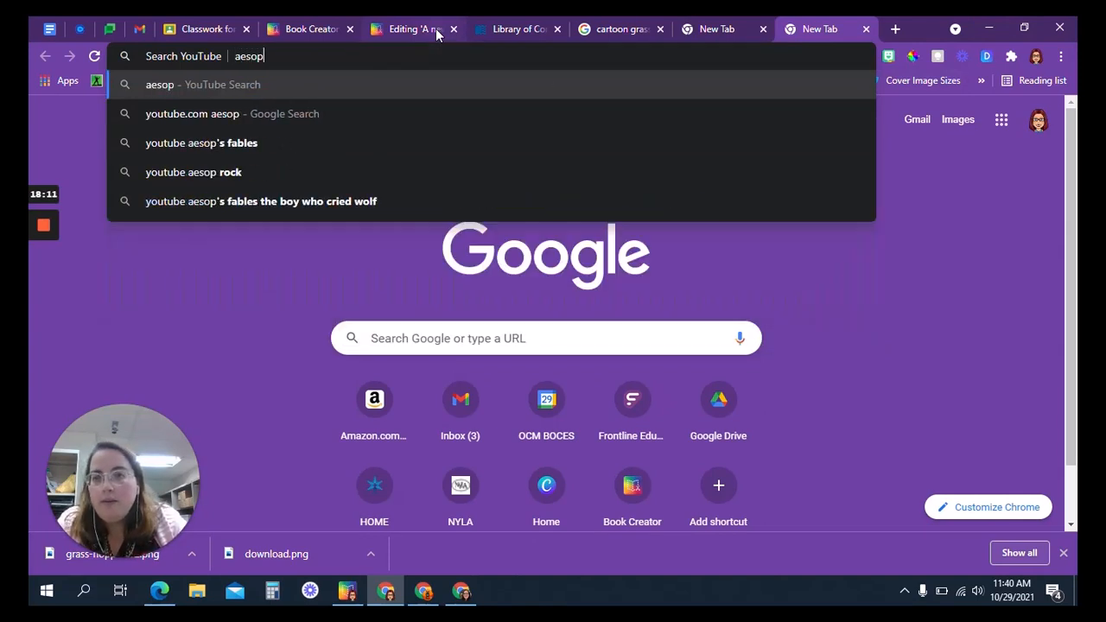
{"action": "type", "text": " grassho"}
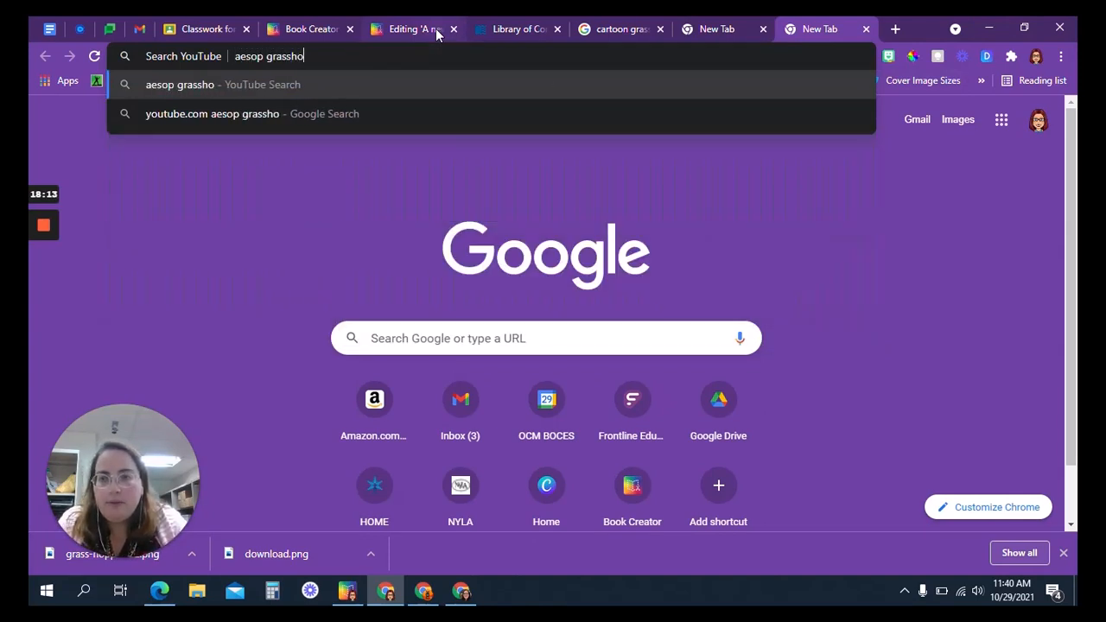
{"action": "type", "text": "pper"}
{"action": "key", "text": "Return"}
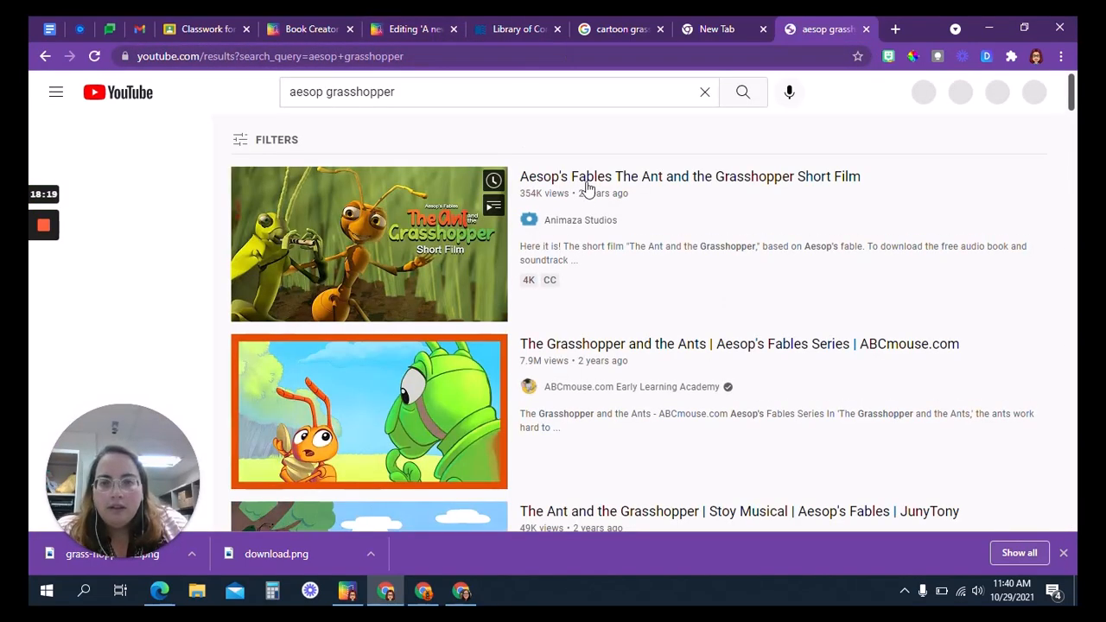
Open the video "Aesop's Fables The Ant and the Grasshopper Short Film", pause it, and copy its embed code.
{"action": "left_click", "coordinate": [595, 178]}
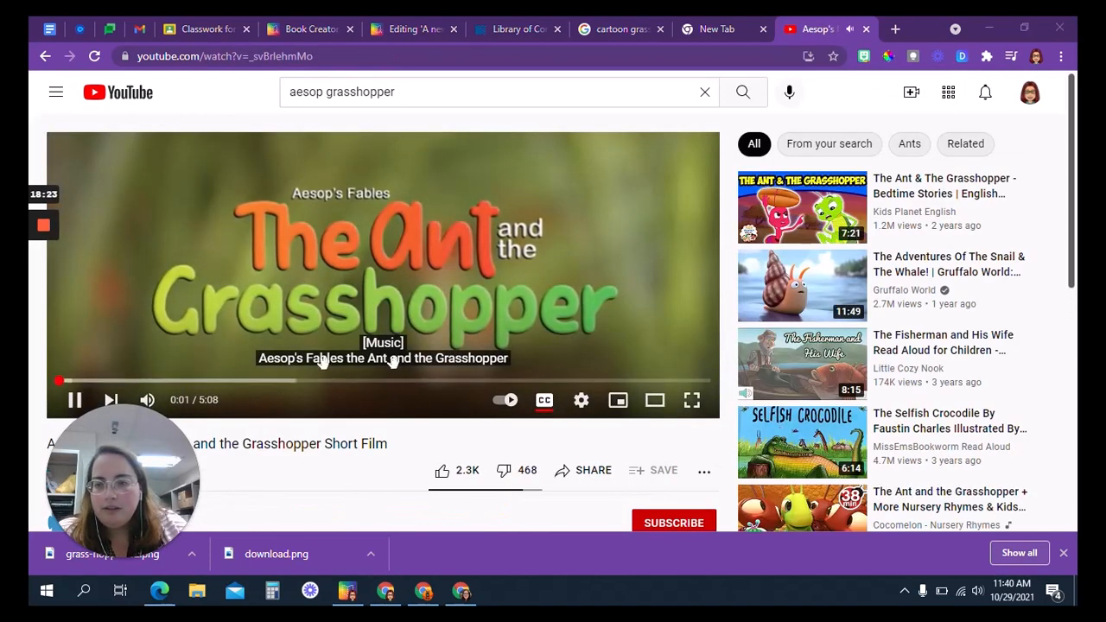
{"action": "left_click", "coordinate": [76, 400]}
{"action": "scroll", "coordinate": [585, 469], "scroll_direction": "down", "scroll_amount": 2}
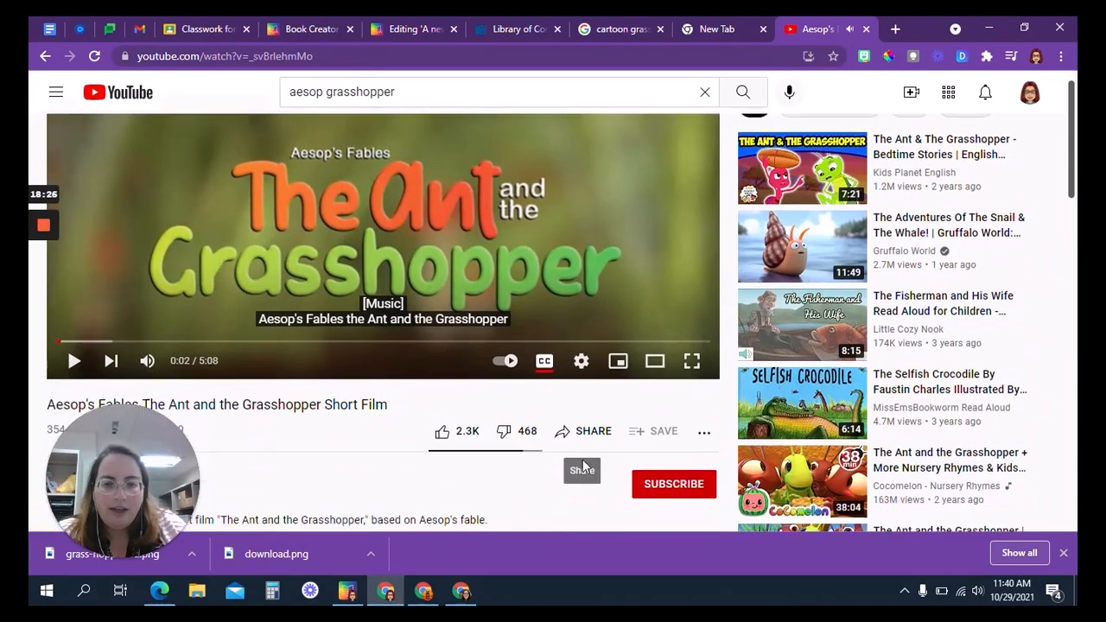
{"action": "left_click", "coordinate": [594, 317]}
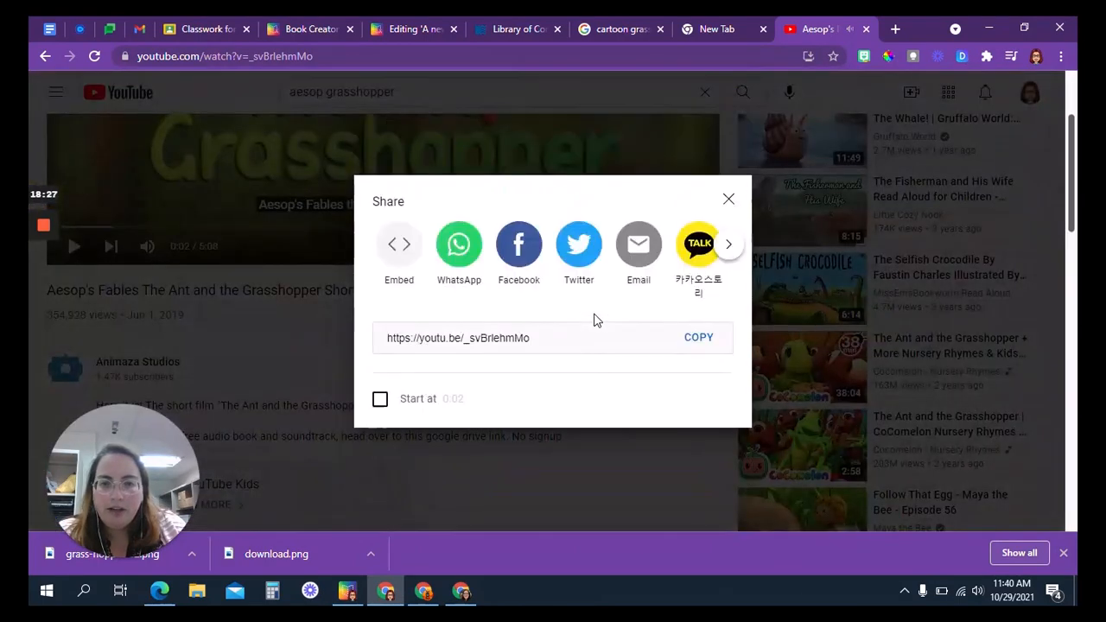
{"action": "left_click", "coordinate": [405, 247]}
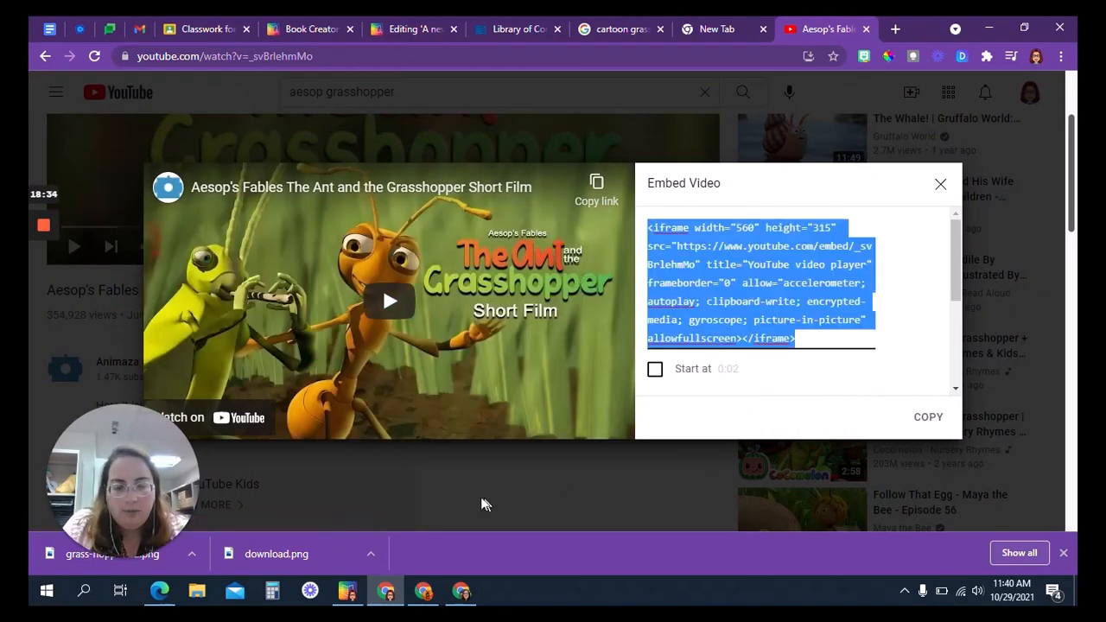
Switch back to Book Creator, embed the video on page 3 with the copied iframe code, and move it higher above the story text.
{"action": "left_click", "coordinate": [349, 591]}
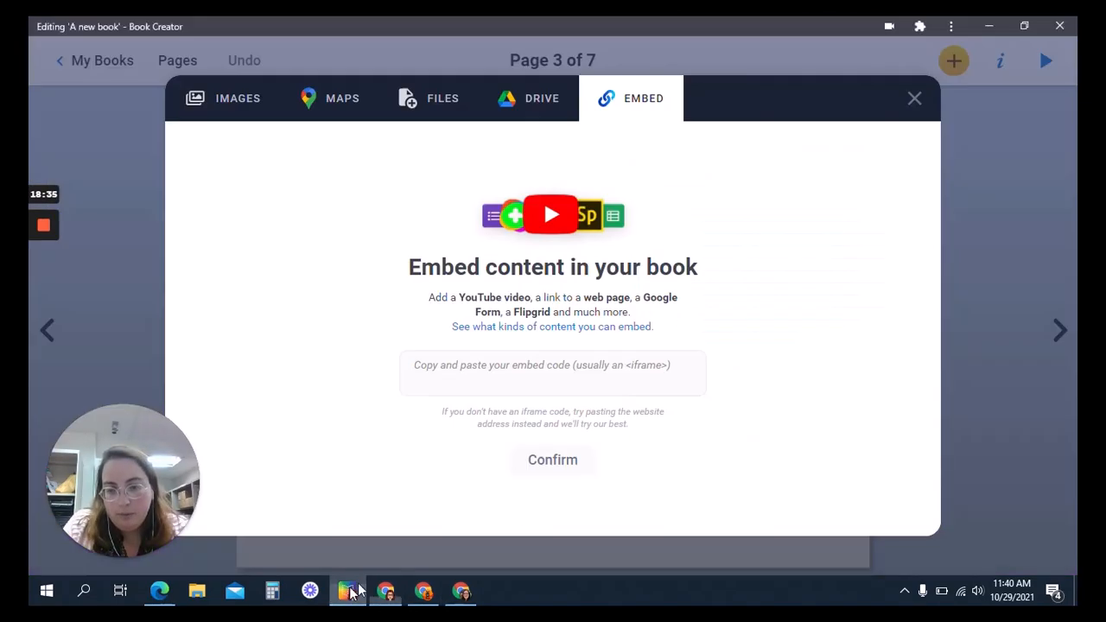
{"action": "left_click", "coordinate": [596, 363]}
{"action": "type", "text": "<iframe width=\"560\" height=\"315\" src=\"https://www.youtube.com/embed/_svBrlehmMo\" title=\"YouTube video player\" frameborder=\"0\" allow=\"accelerometer; autoplay; clipboard-write; encrypted-media; gyroscope; picture-in-picture\" allowfullscreen></iframe>"}
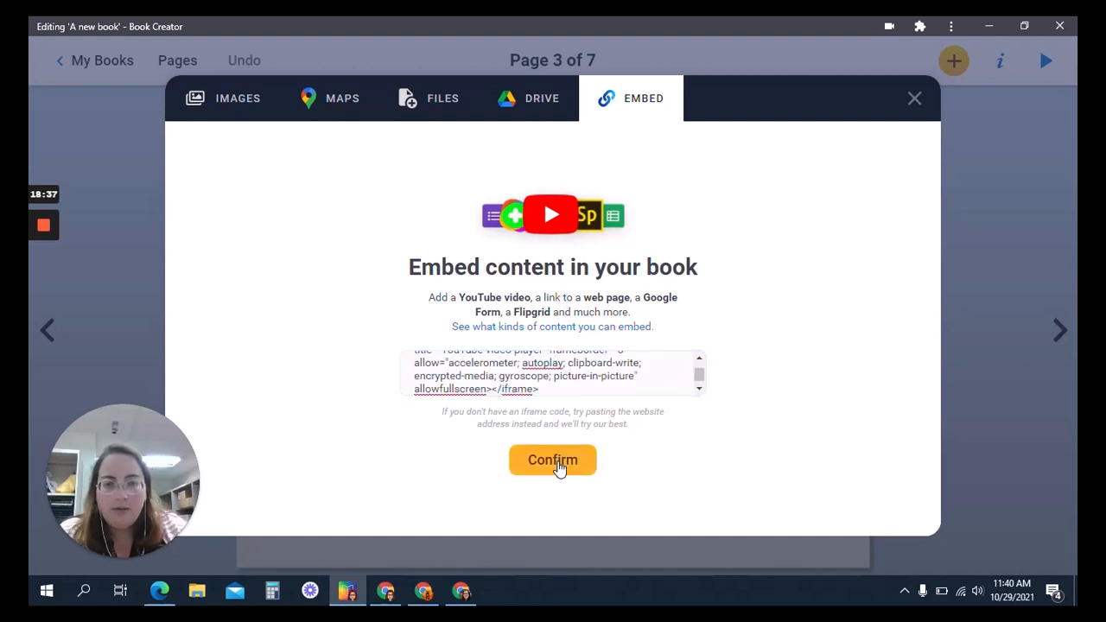
{"action": "left_click", "coordinate": [553, 464]}
{"action": "left_click", "coordinate": [557, 470]}
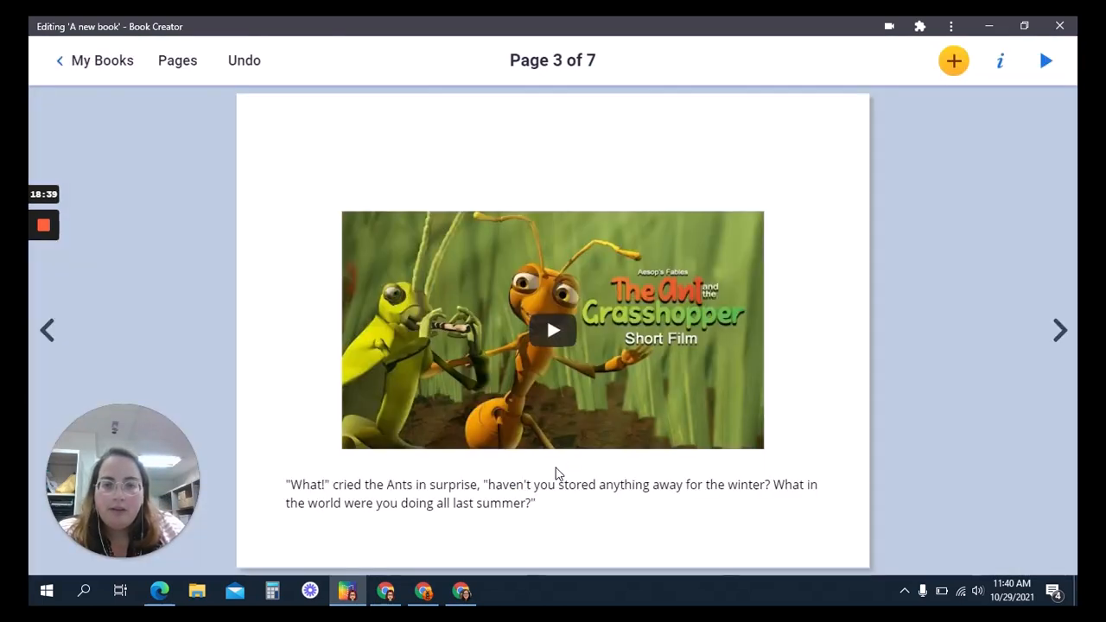
{"action": "left_click_drag", "start_coordinate": [596, 265], "coordinate": [604, 222]}
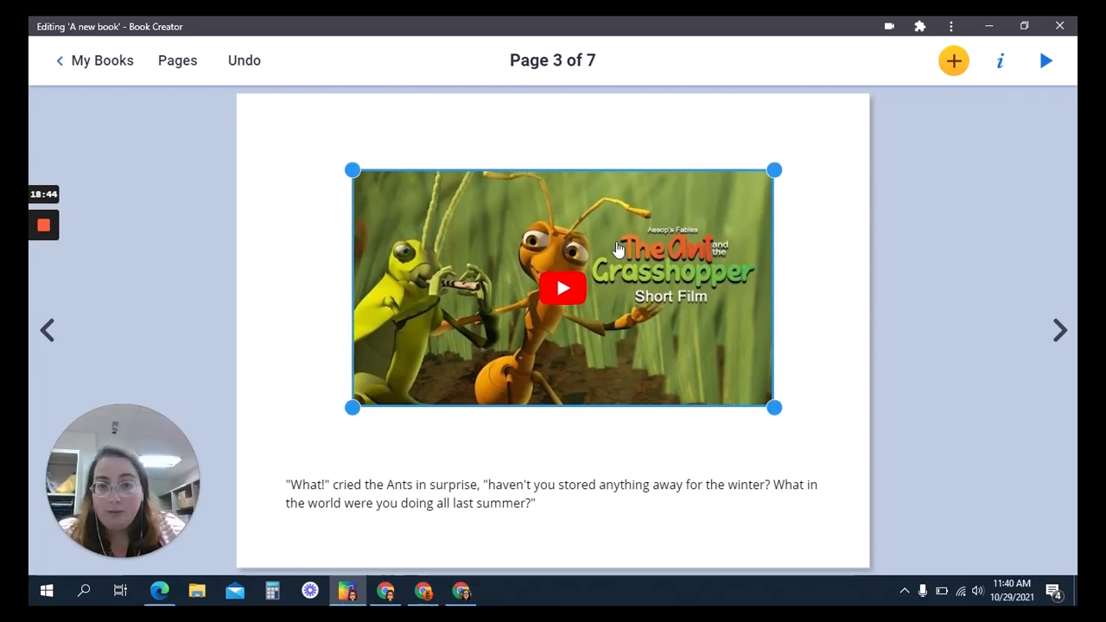
Go to page 4 and examine the embed and Google Drive options for importing content.
{"action": "left_click", "coordinate": [1060, 330]}
{"action": "left_click", "coordinate": [954, 62]}
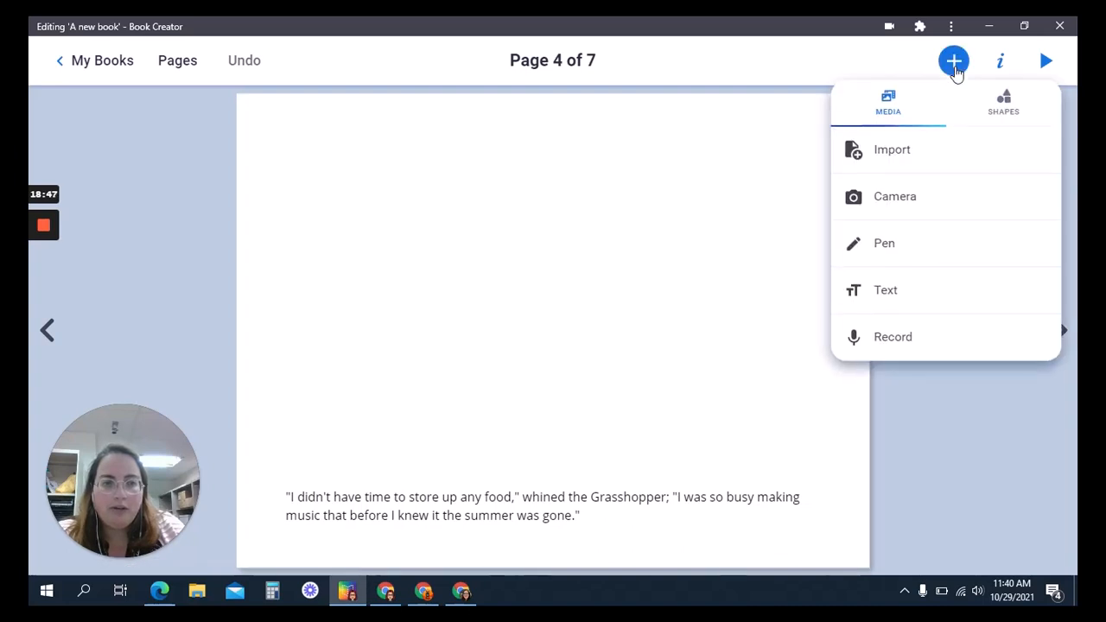
{"action": "left_click", "coordinate": [904, 145]}
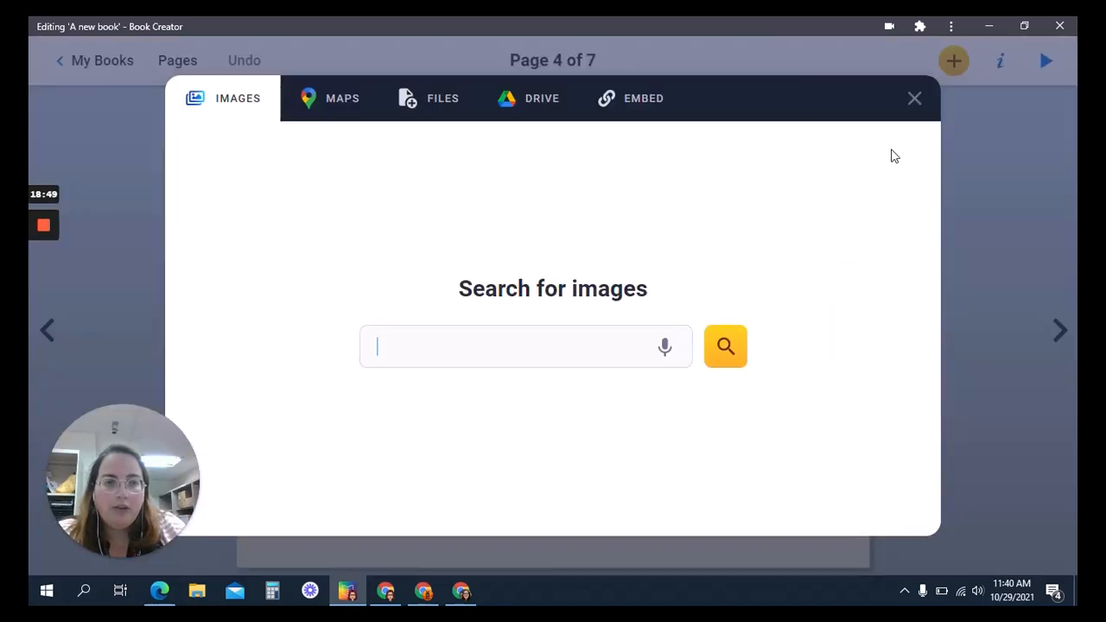
{"action": "left_click", "coordinate": [623, 97]}
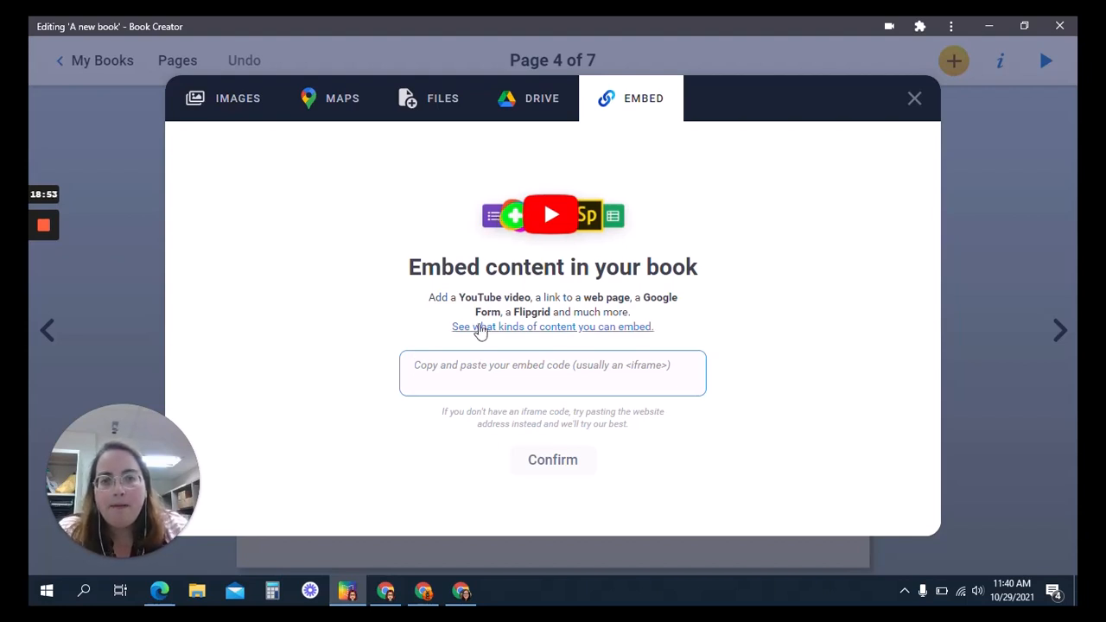
{"action": "left_click", "coordinate": [528, 114]}
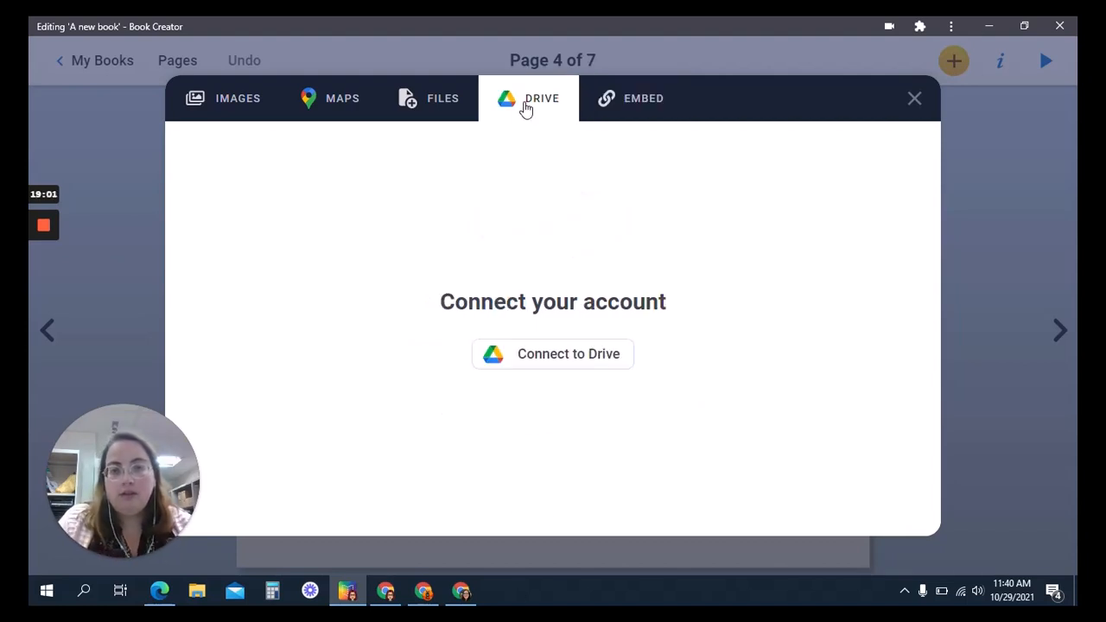
{"action": "left_click", "coordinate": [648, 97]}
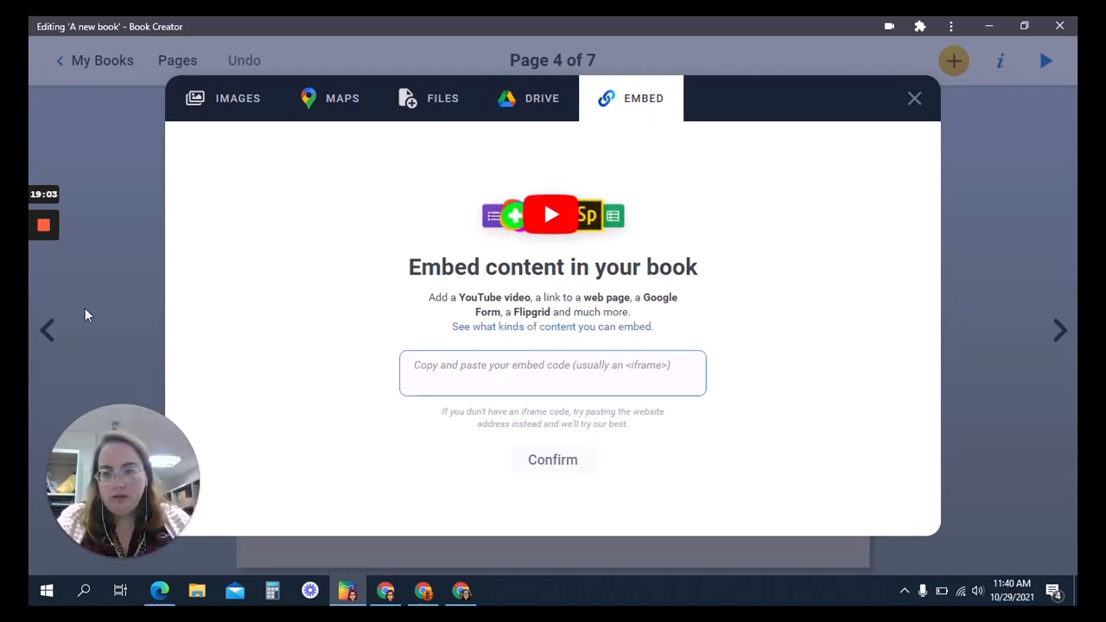
{"action": "mouse_move", "coordinate": [43, 259]}
{"action": "left_click", "coordinate": [42, 290]}
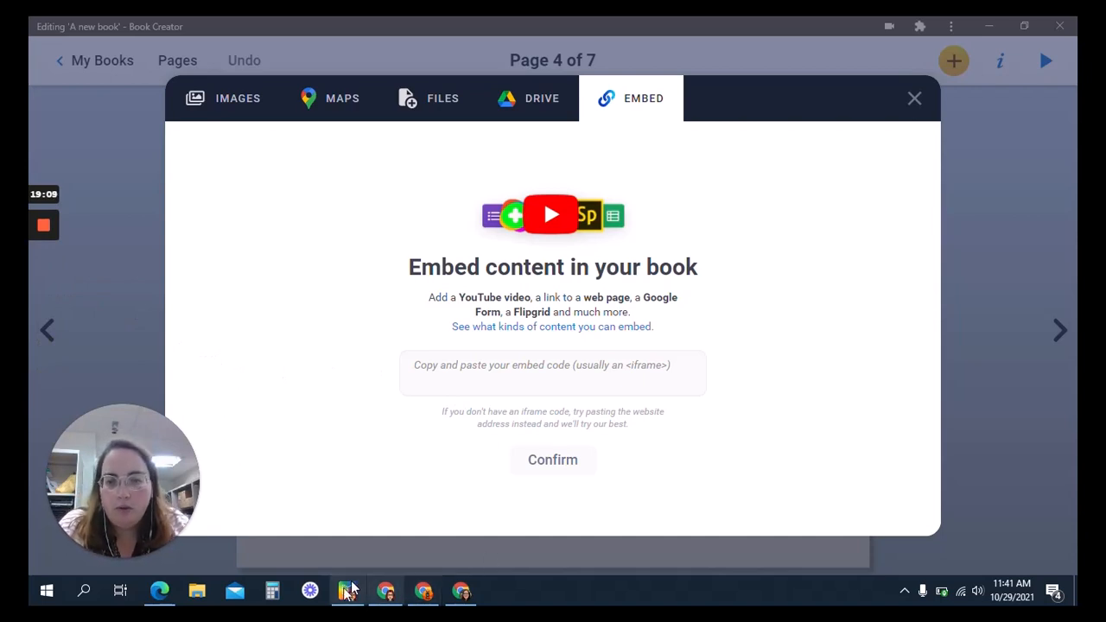
Switch to Chrome, open the preview of the Exit Ticket Google Form, and copy its web address.
{"action": "left_click", "coordinate": [385, 590]}
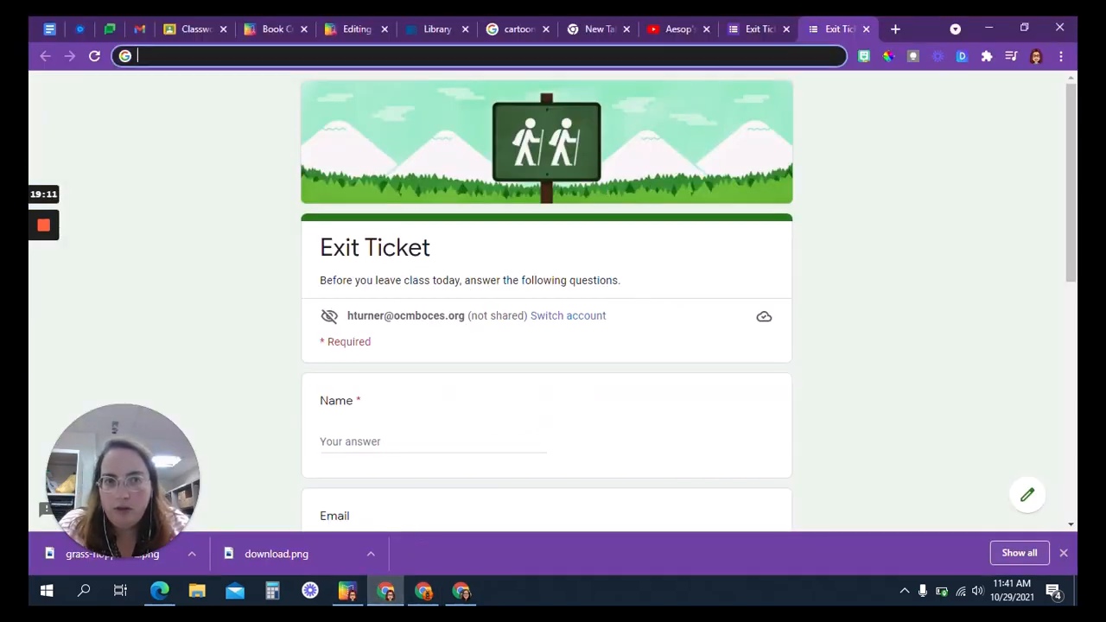
{"action": "left_click", "coordinate": [749, 29]}
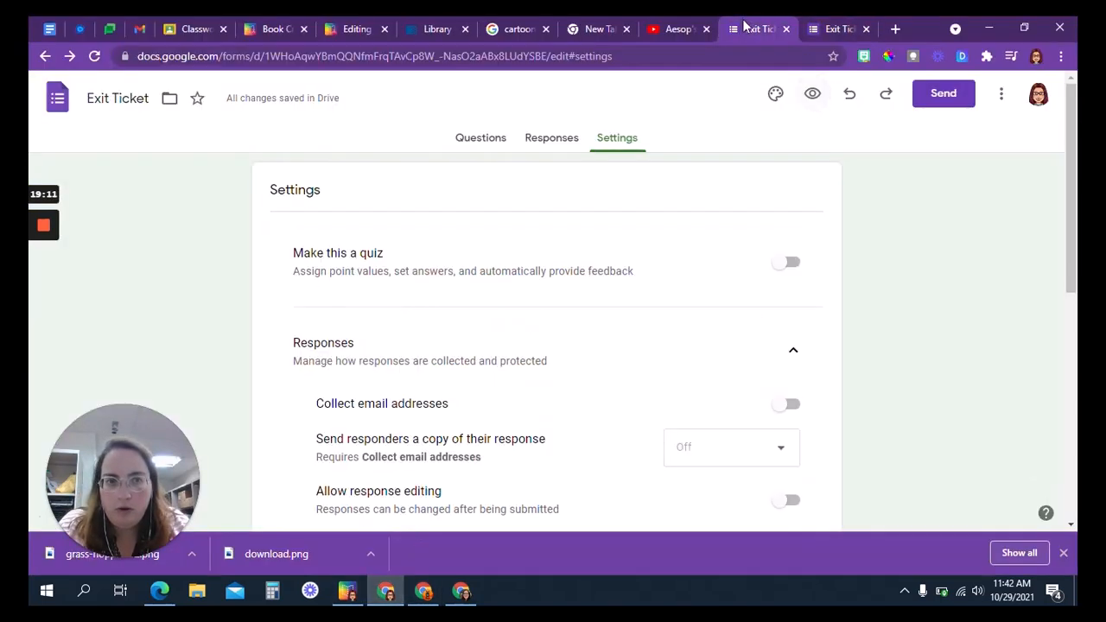
{"action": "left_click", "coordinate": [810, 95]}
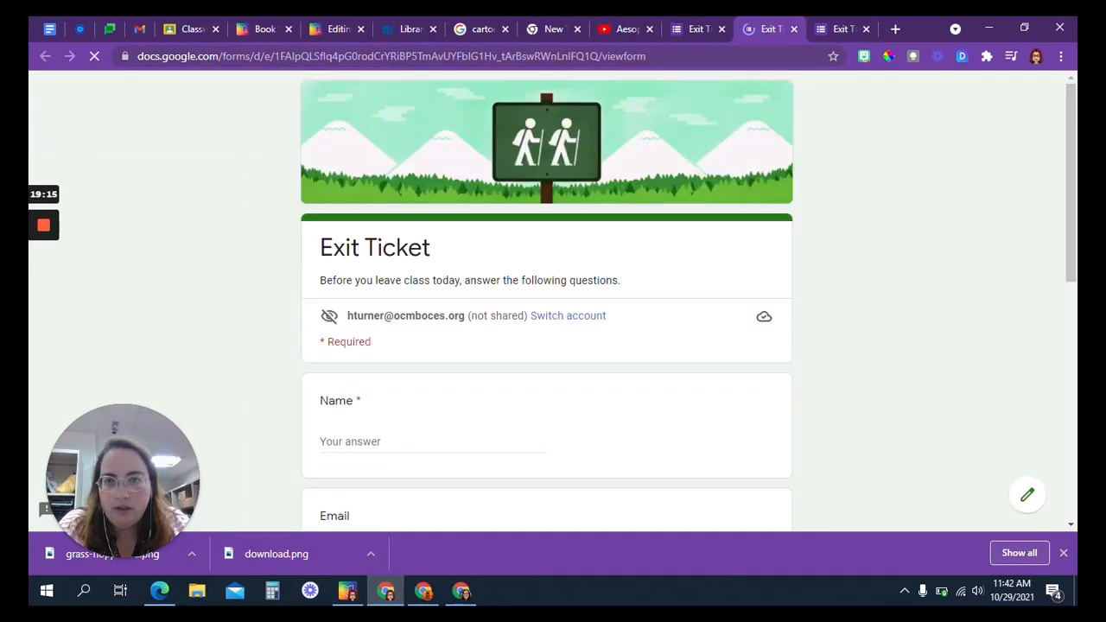
{"action": "left_click", "coordinate": [487, 59]}
{"action": "key", "text": "ctrl+c"}
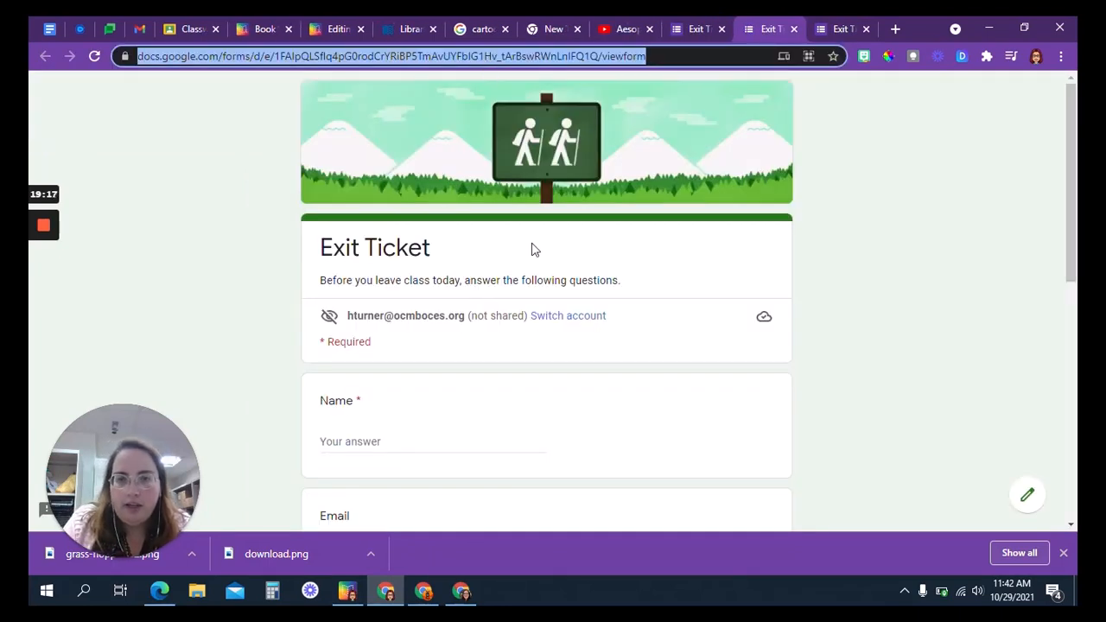
Switch back to Book Creator and embed the copied form link on page 4 with the title "Exit Ticket".
{"action": "left_click", "coordinate": [347, 591]}
{"action": "key", "text": "ctrl+v"}
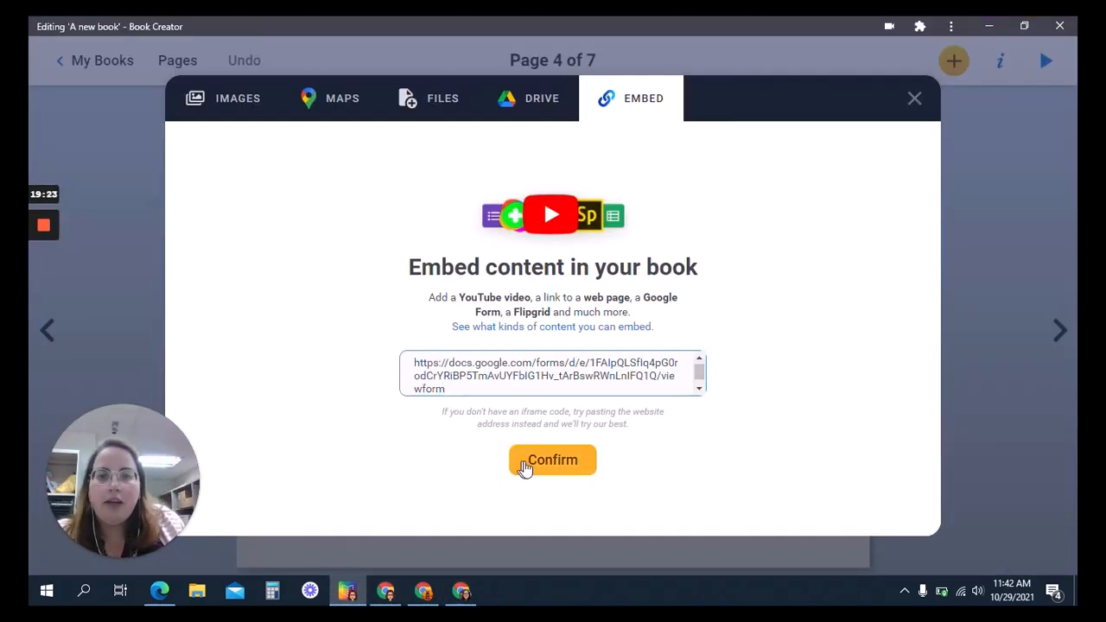
{"action": "left_click", "coordinate": [531, 465]}
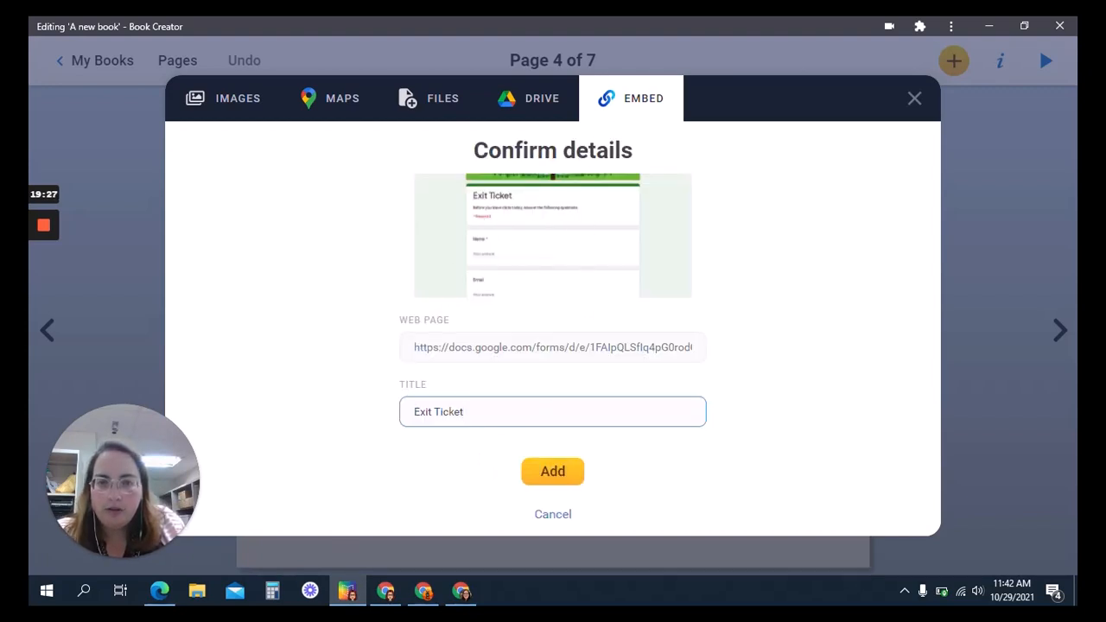
{"action": "left_click", "coordinate": [563, 472]}
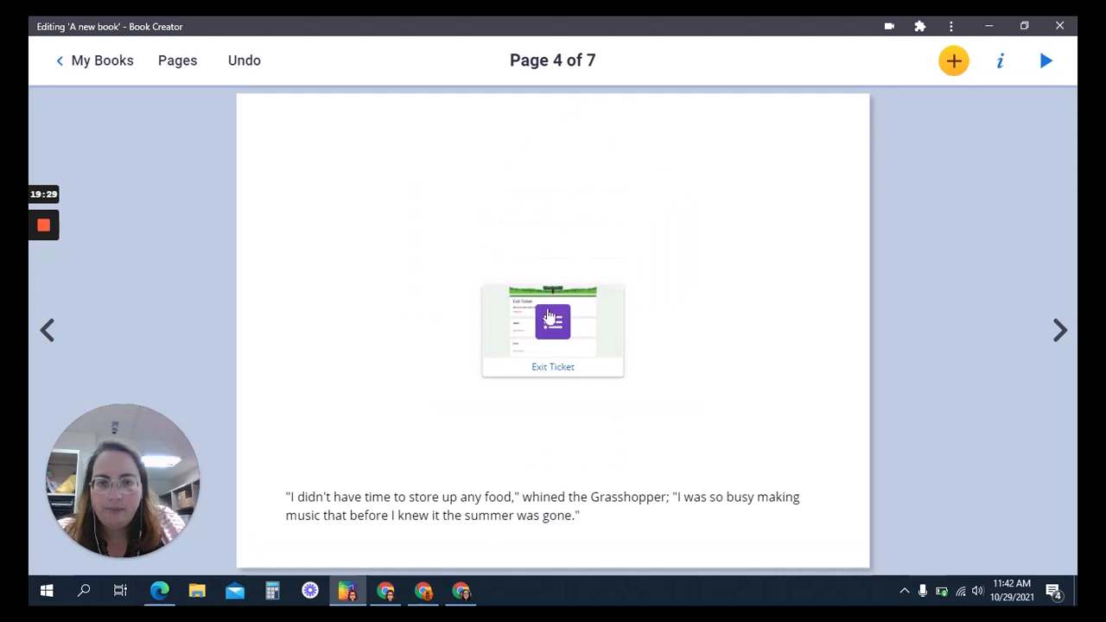
Enlarge the embedded Exit Ticket form on page 4 so it fills most of the space above the story text.
{"action": "left_click", "coordinate": [511, 312]}
{"action": "left_click_drag", "start_coordinate": [488, 286], "coordinate": [309, 149]}
{"action": "left_click_drag", "start_coordinate": [625, 377], "coordinate": [748, 462]}
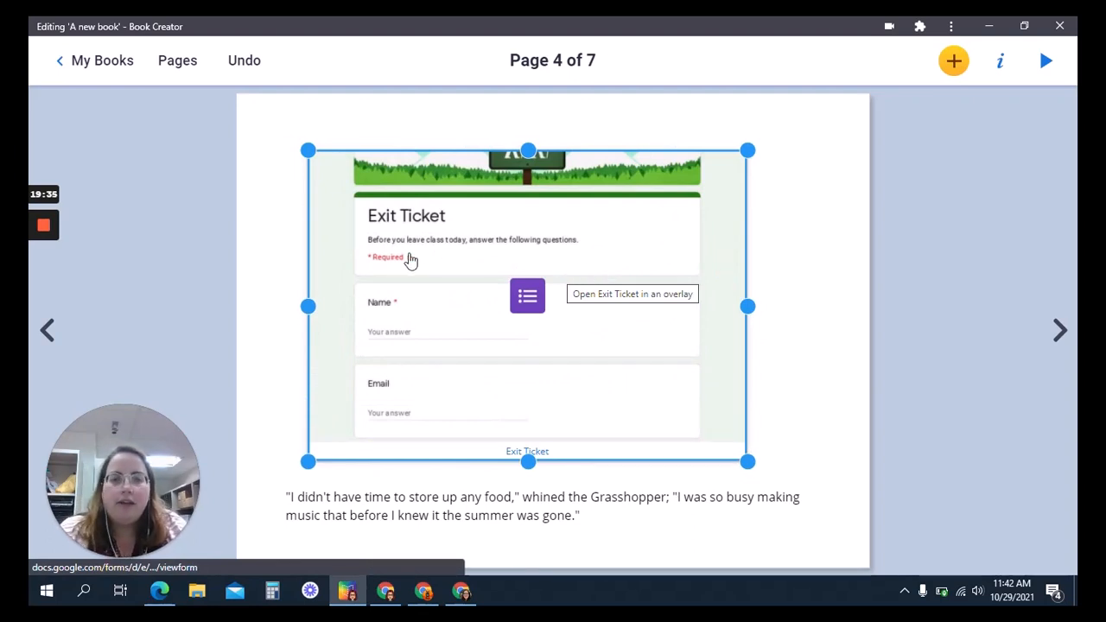
{"action": "left_click", "coordinate": [858, 277]}
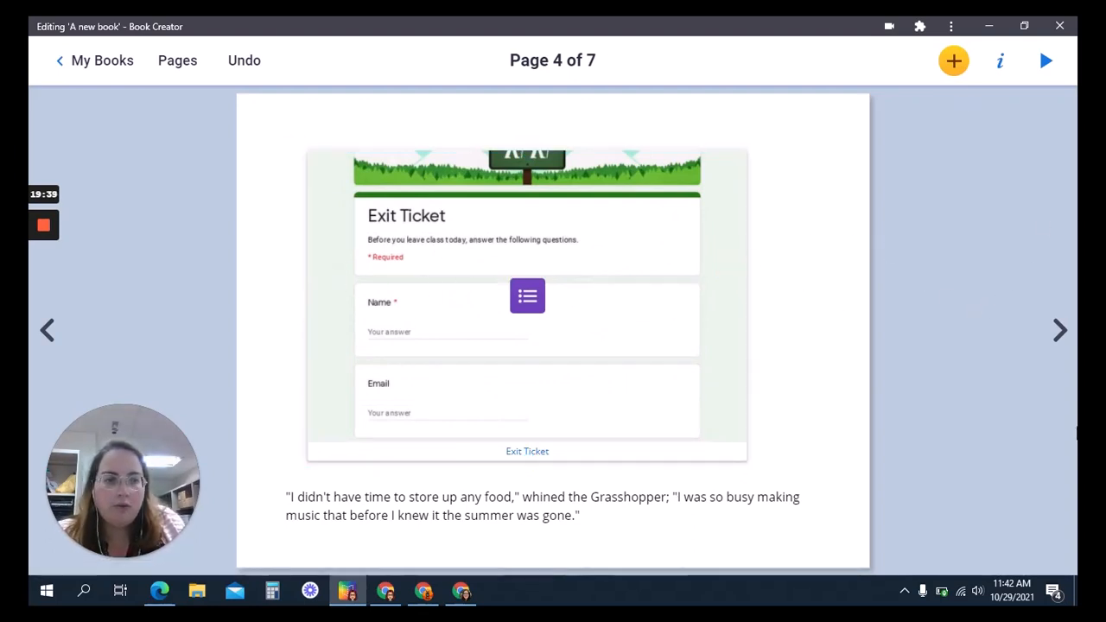
Go to page 5 and import the image file grass-hopper-02 from the Downloads folder.
{"action": "left_click", "coordinate": [1064, 338]}
{"action": "left_click", "coordinate": [955, 64]}
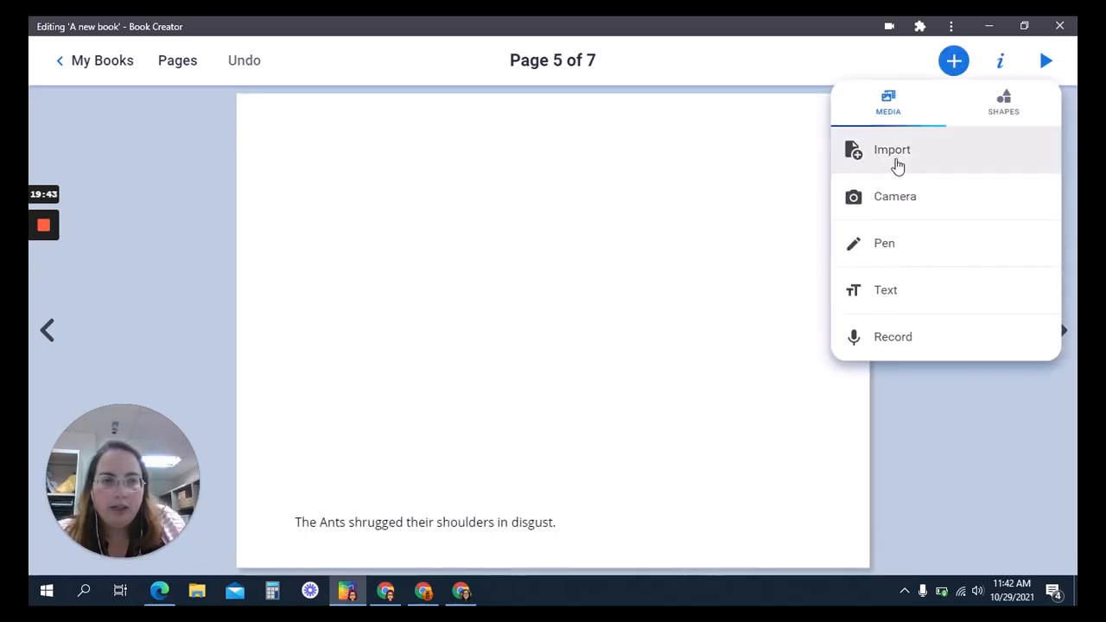
{"action": "left_click", "coordinate": [895, 164]}
{"action": "left_click", "coordinate": [639, 103]}
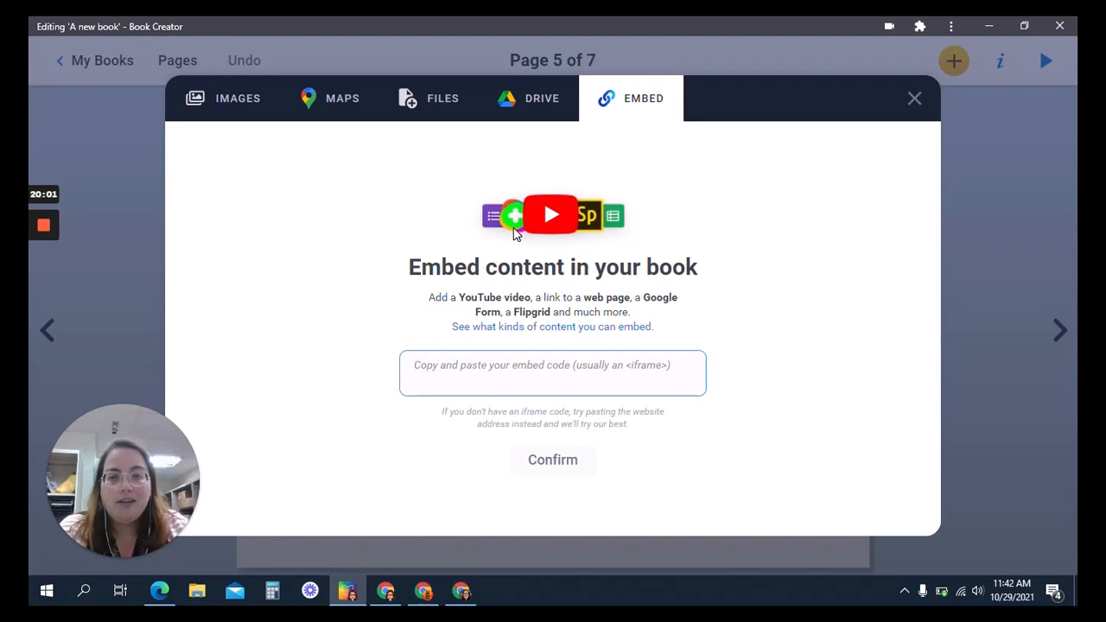
{"action": "left_click", "coordinate": [450, 95]}
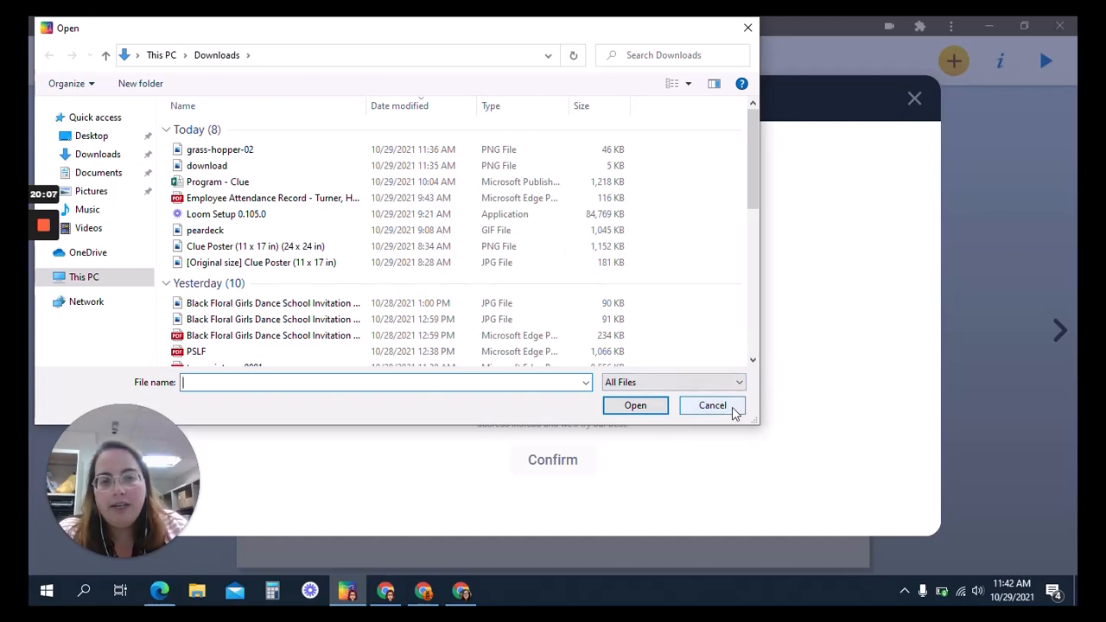
{"action": "left_click", "coordinate": [192, 151]}
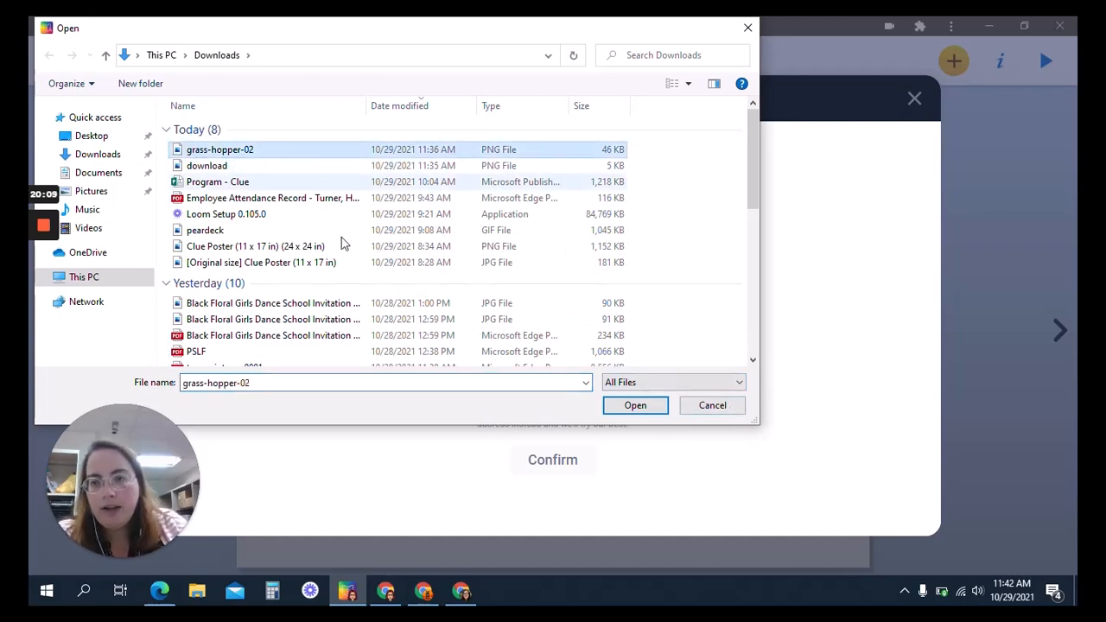
{"action": "left_click", "coordinate": [644, 408]}
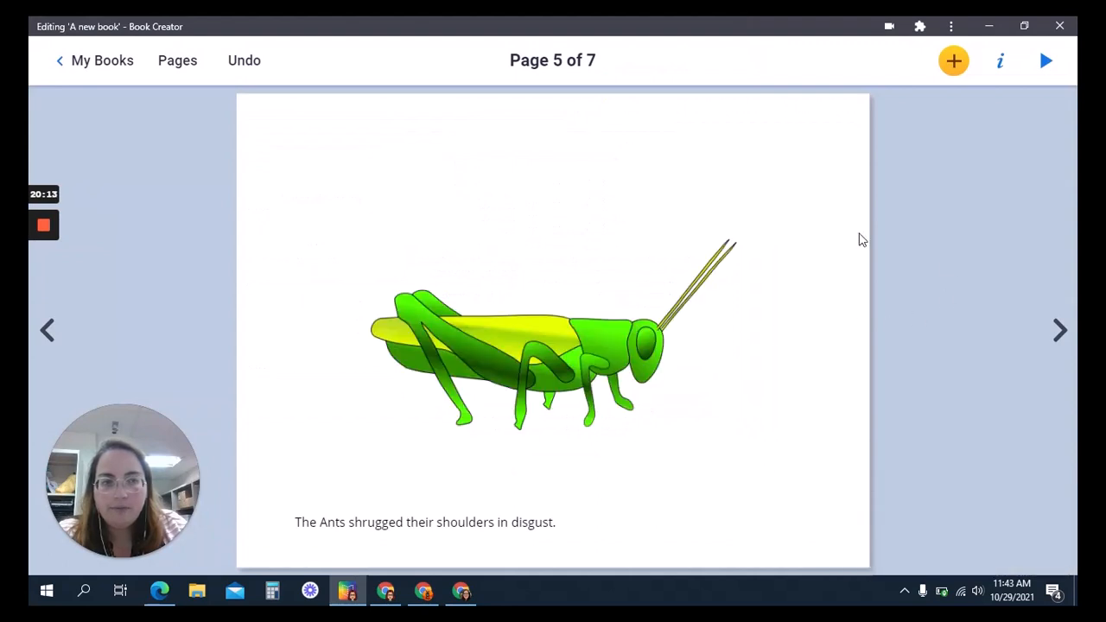
{"action": "left_click", "coordinate": [950, 57]}
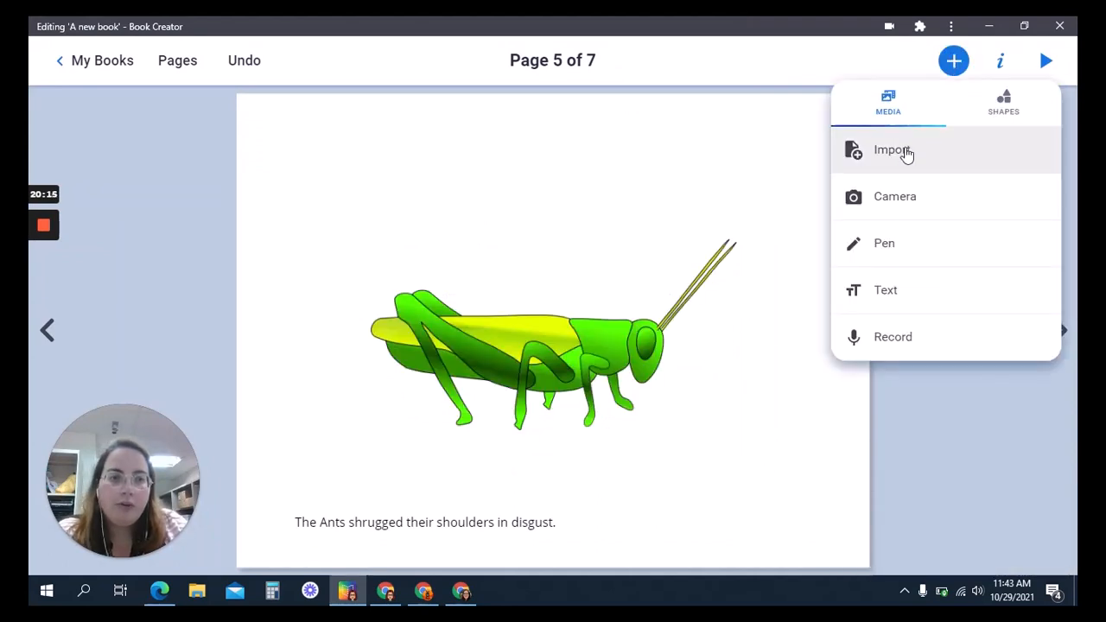
{"action": "left_click", "coordinate": [904, 154]}
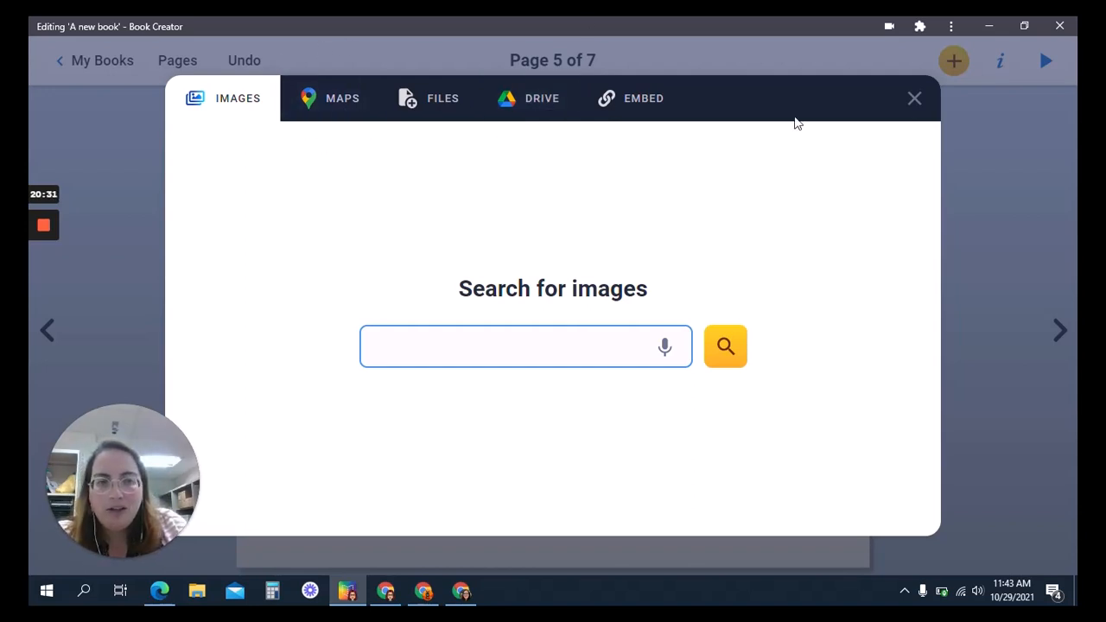
{"action": "left_click", "coordinate": [912, 101]}
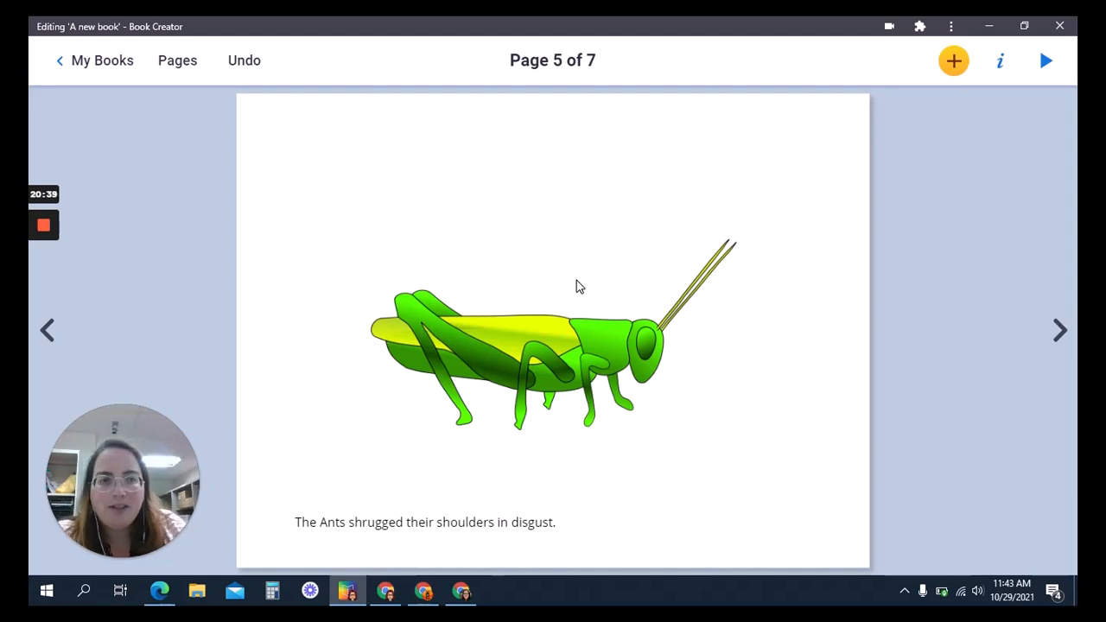
Try to open the camera for page 5, allowing camera access for the site, and try once more.
{"action": "left_click", "coordinate": [954, 60]}
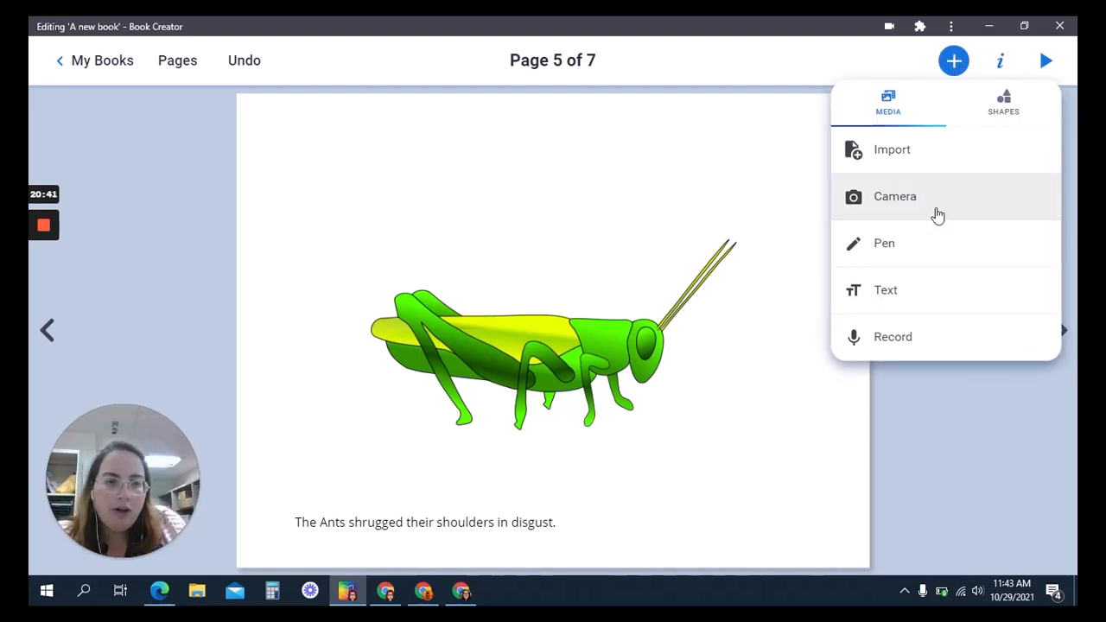
{"action": "left_click", "coordinate": [926, 211]}
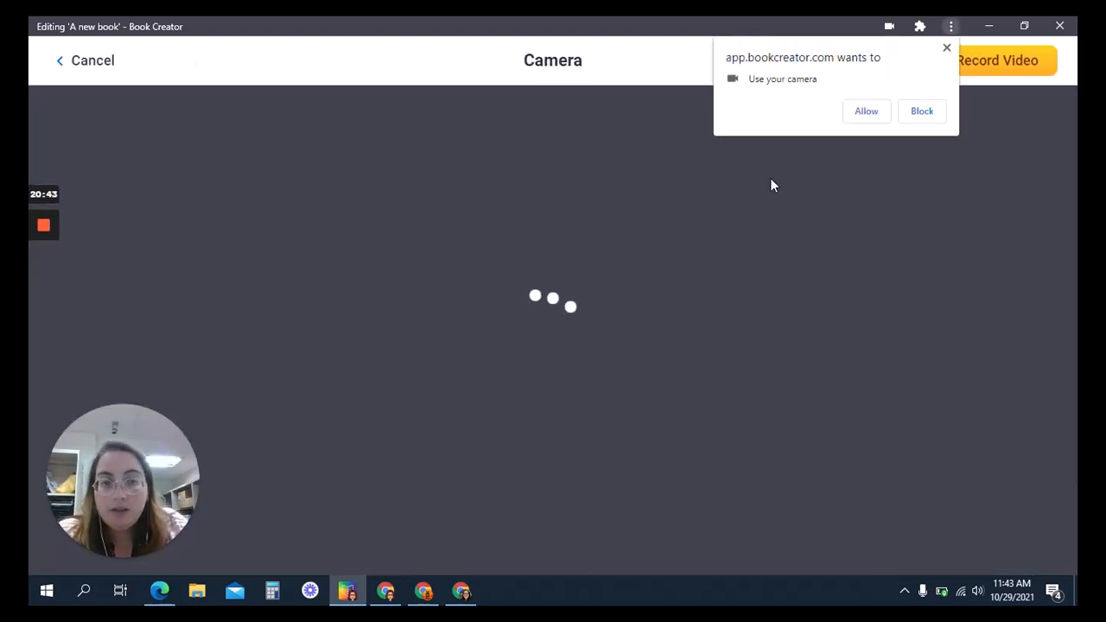
{"action": "left_click", "coordinate": [863, 113]}
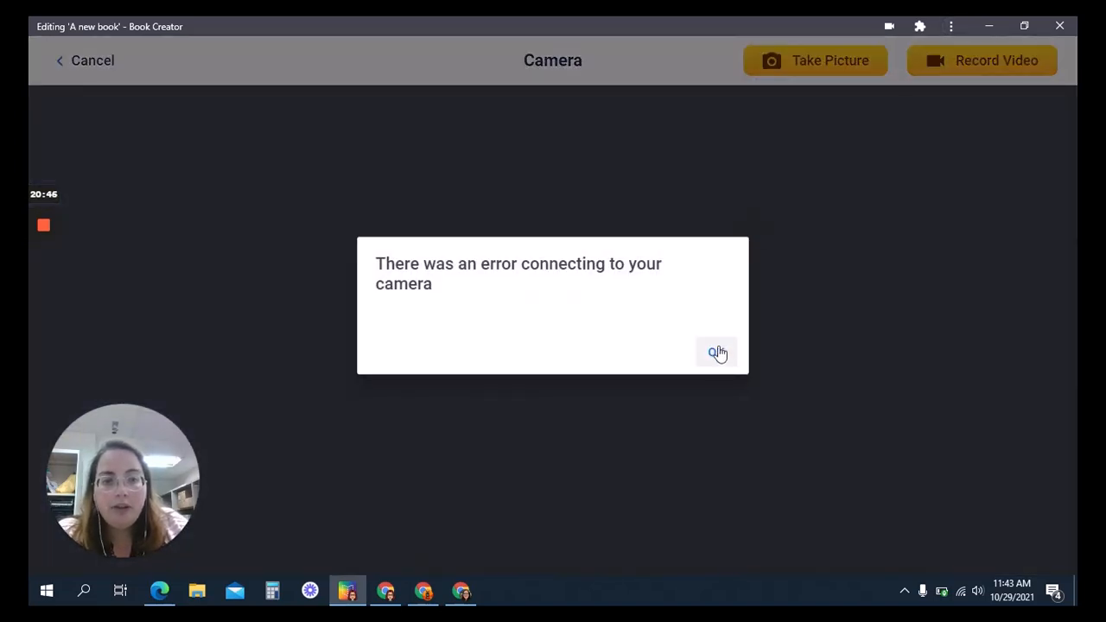
{"action": "left_click", "coordinate": [717, 354]}
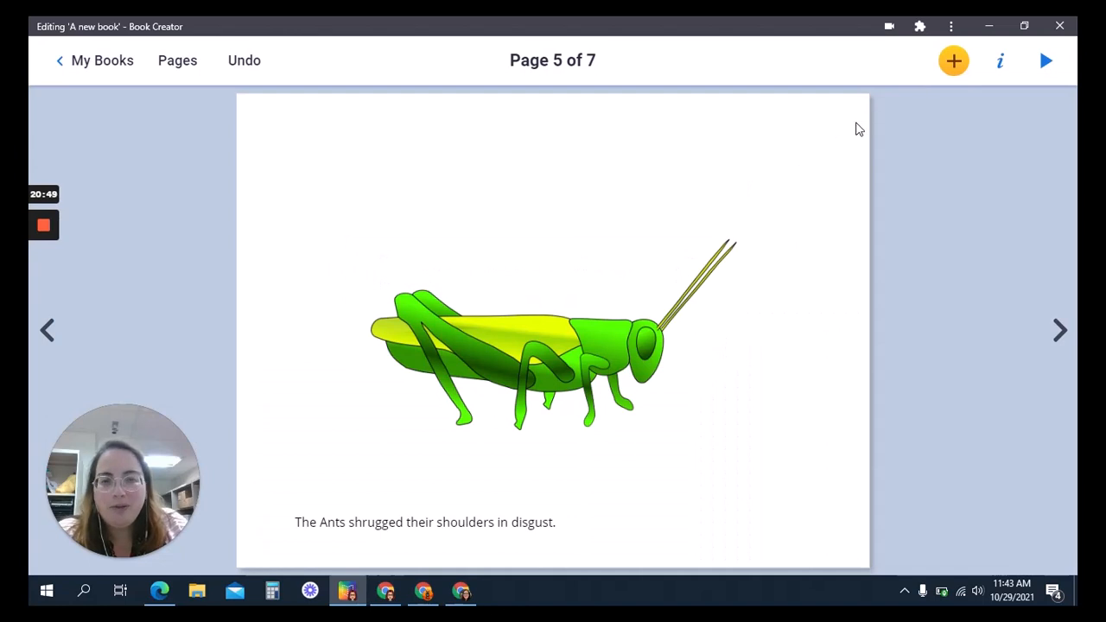
{"action": "left_click", "coordinate": [955, 62]}
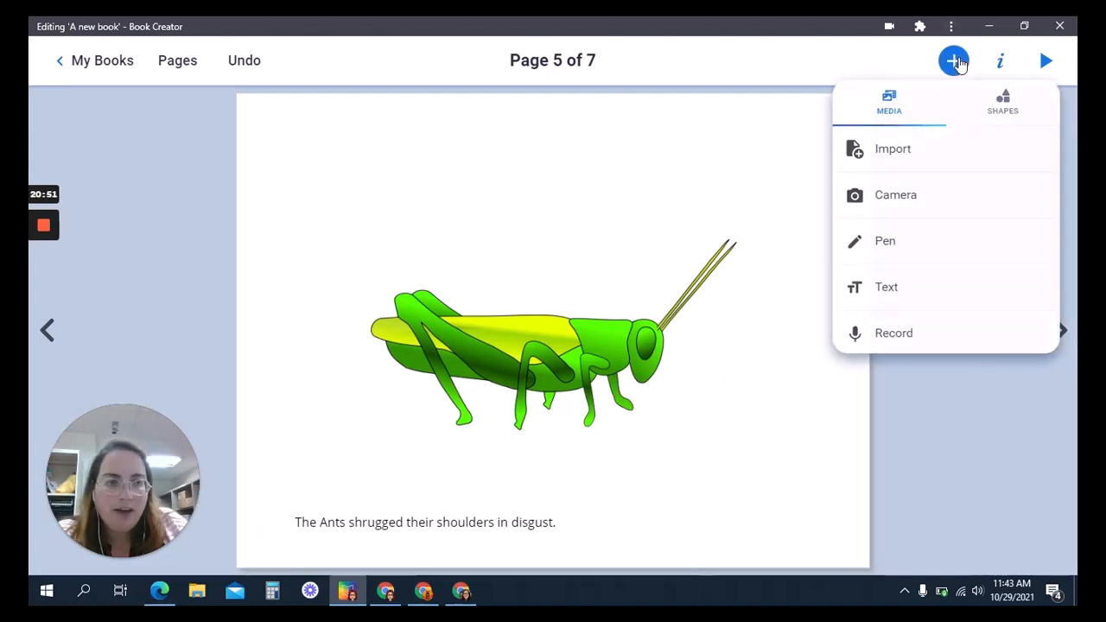
{"action": "left_click", "coordinate": [885, 199]}
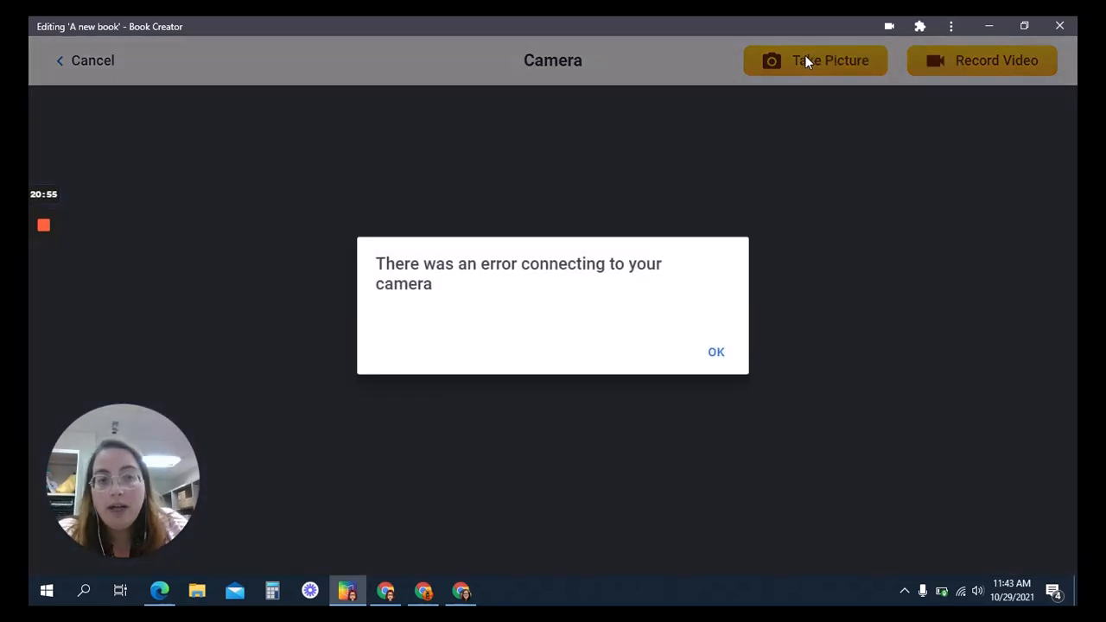
{"action": "left_click", "coordinate": [716, 353]}
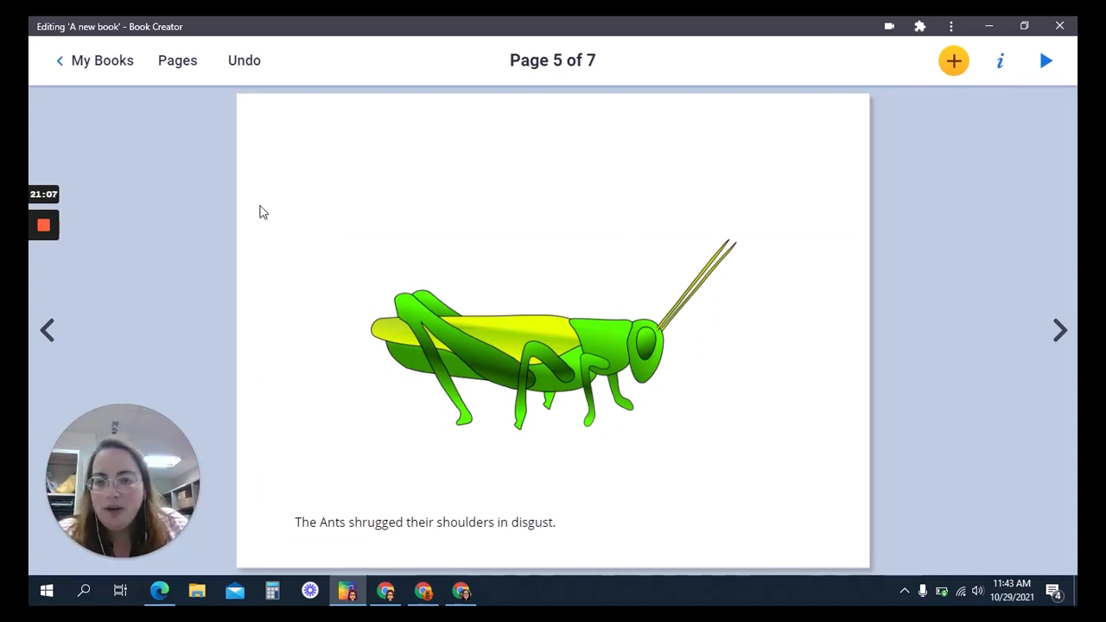
{"action": "mouse_move", "coordinate": [55, 235]}
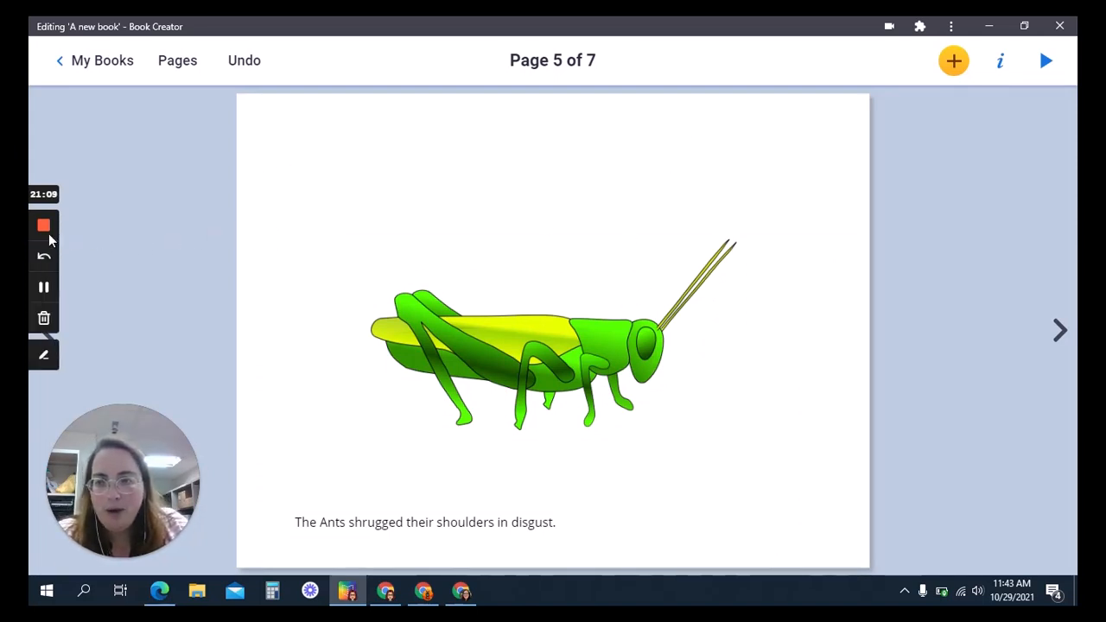